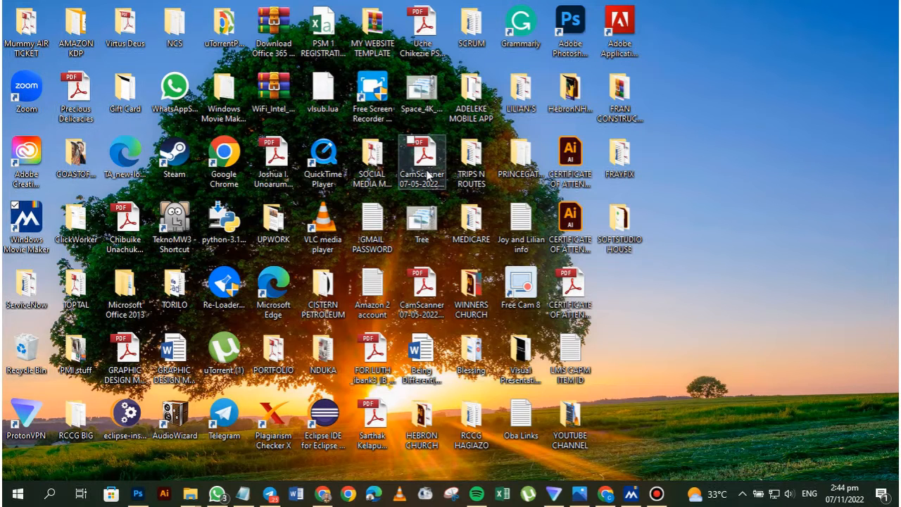
Switch to Chrome and load the Jumia Nigeria homepage, jumia.com.ng, in the tab showing the trending hashtags page
left_click(323, 493)
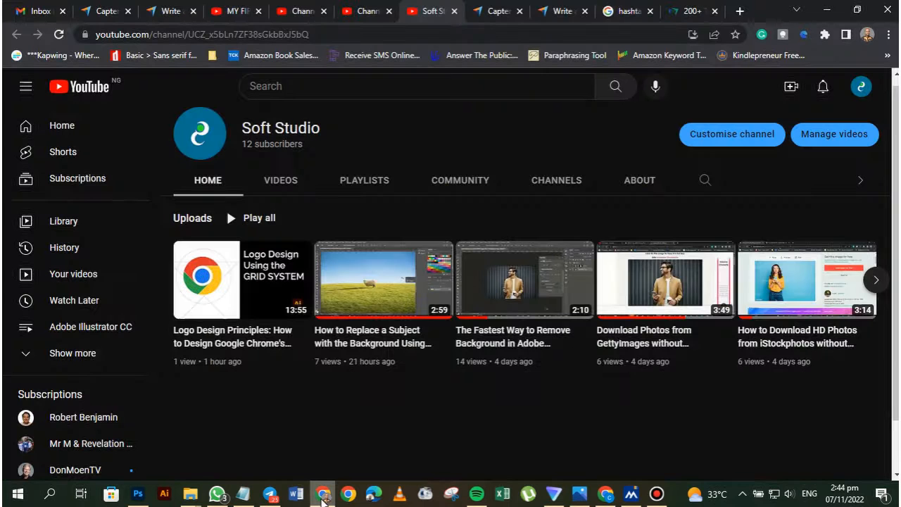
left_click(707, 14)
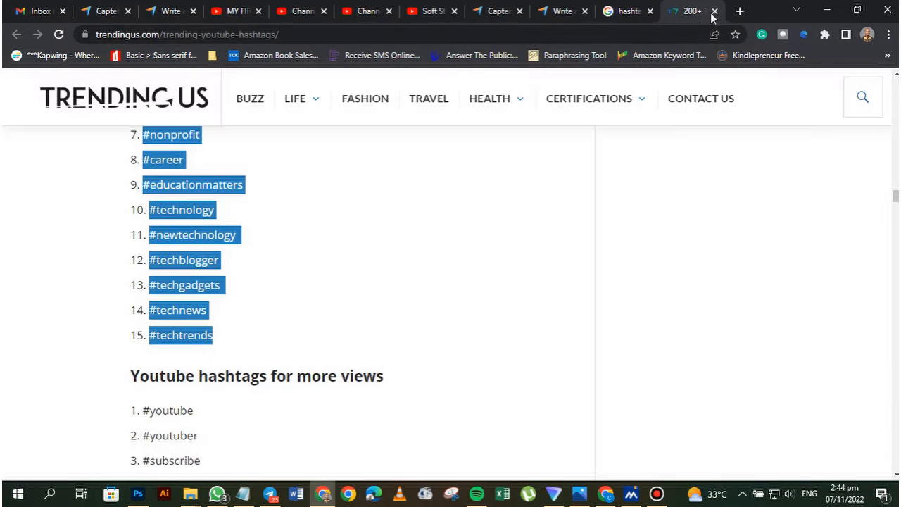
left_click(685, 37)
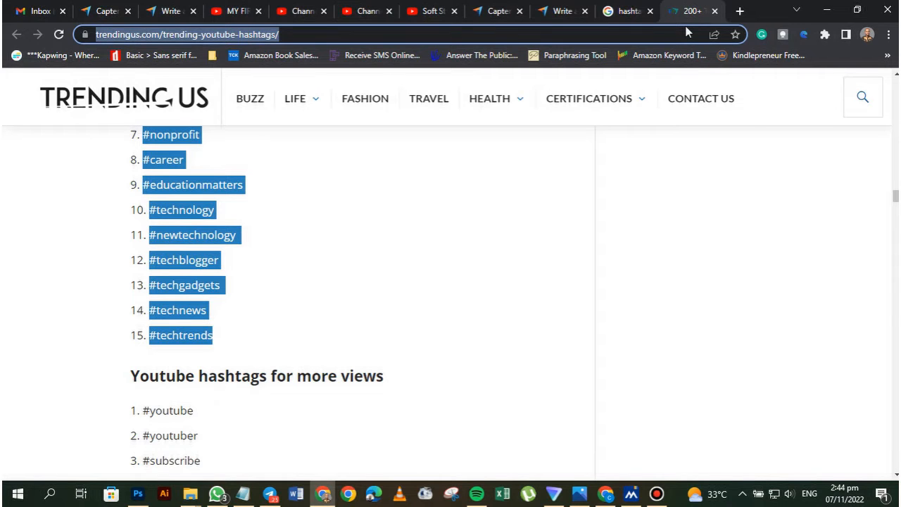
type("JUM")
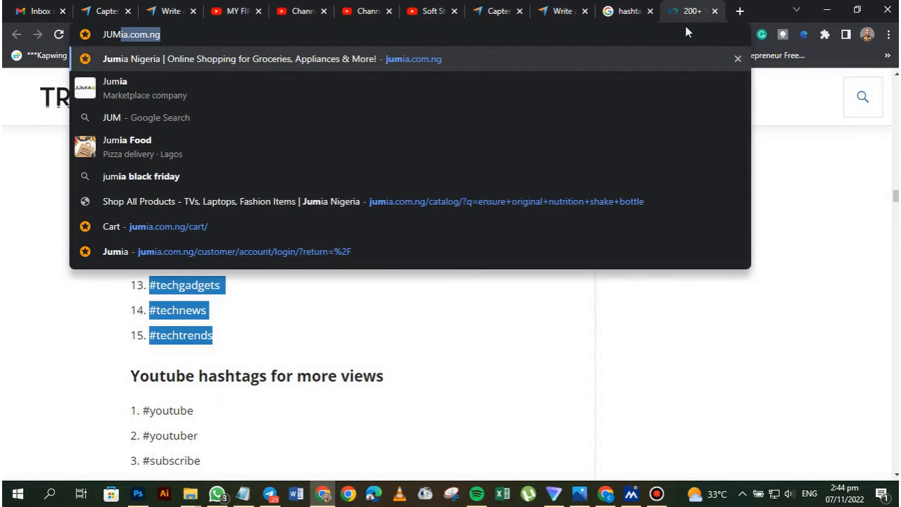
key("Return")
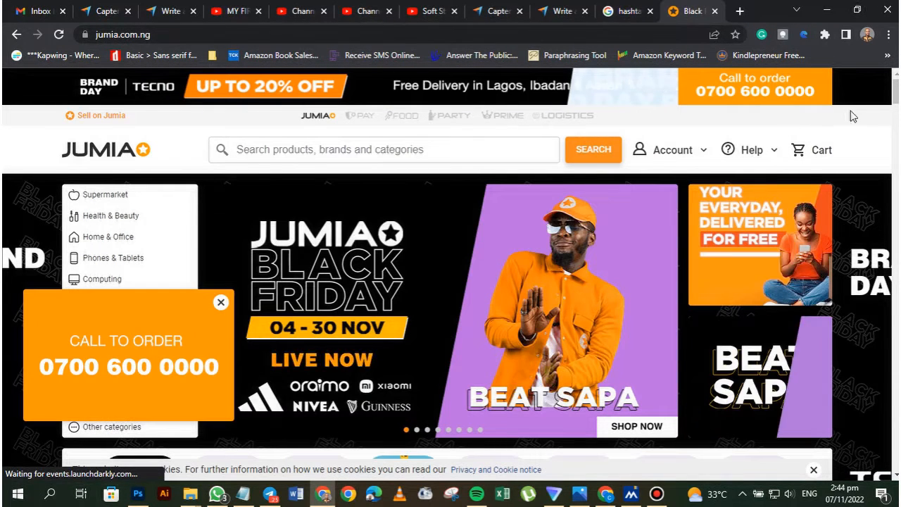
Dismiss the call-to-order pop-up and look through the slides of the homepage's main promotional banner
scroll(492, 351, "down", 1)
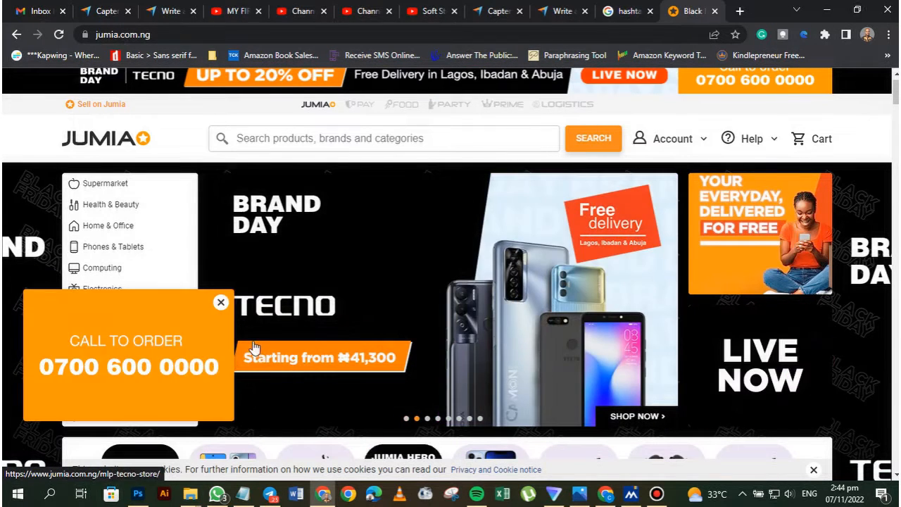
left_click(221, 303)
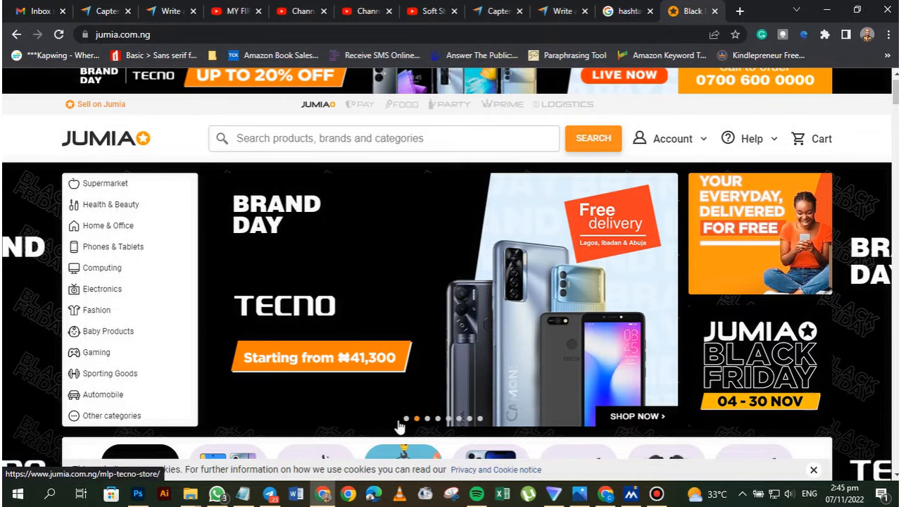
left_click(406, 419)
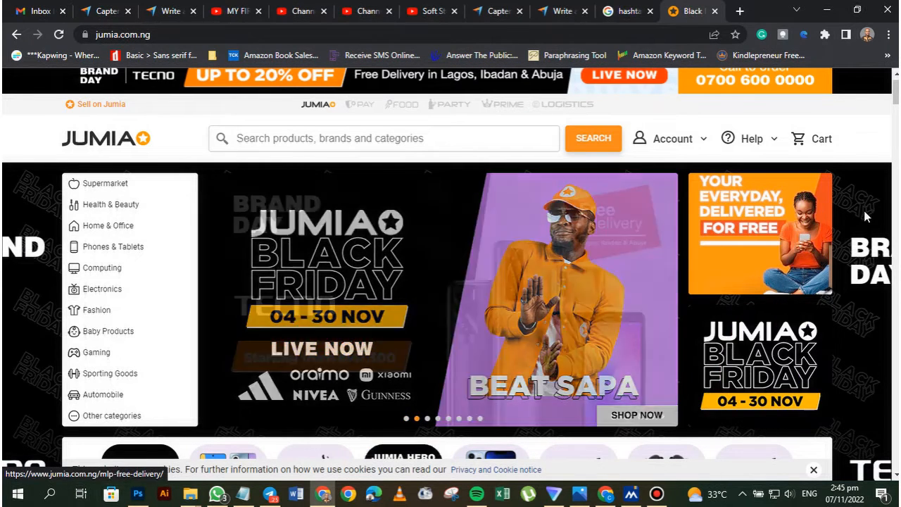
left_click(428, 420)
left_click(438, 420)
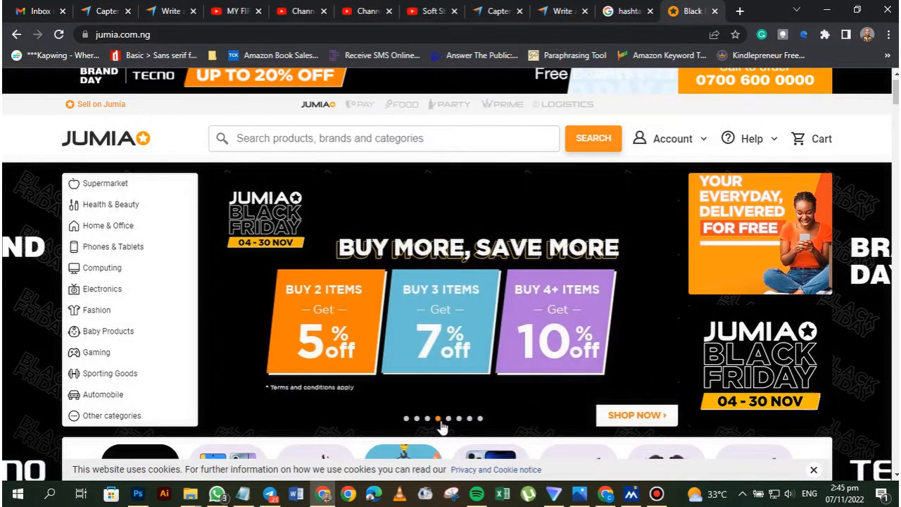
left_click(448, 421)
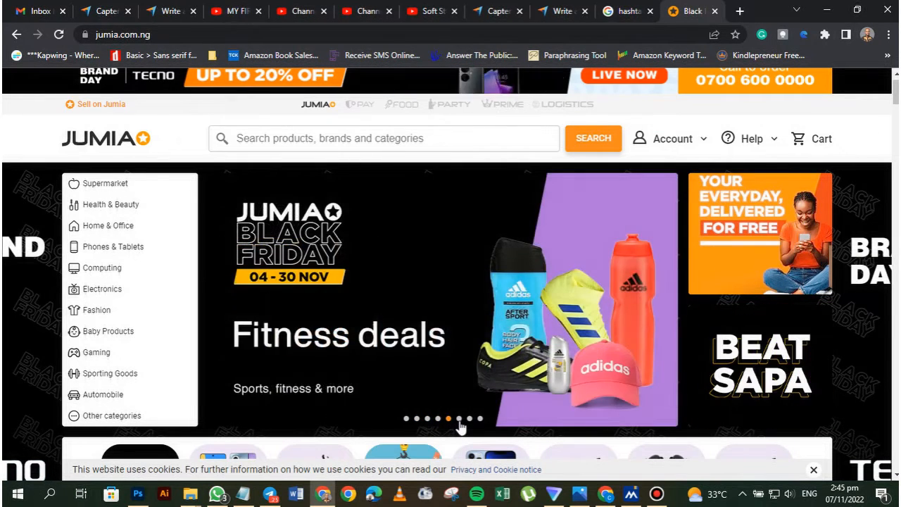
left_click(459, 421)
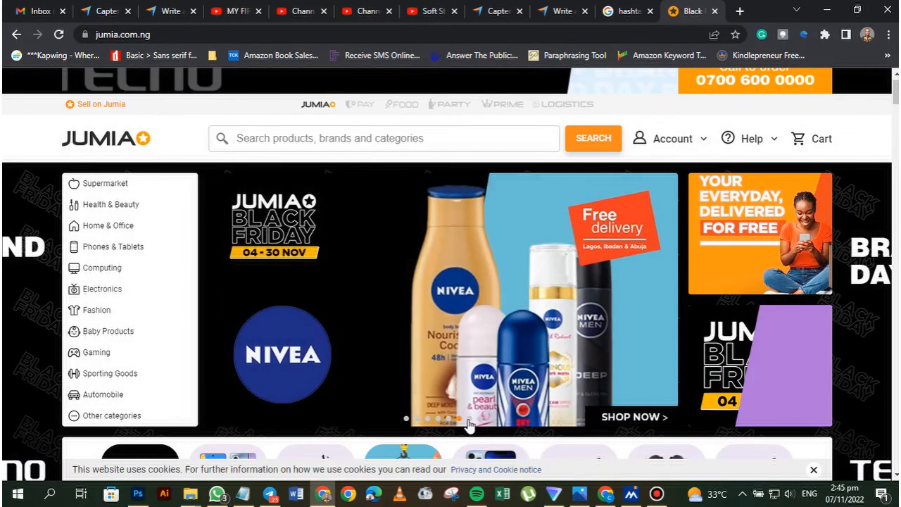
left_click(470, 420)
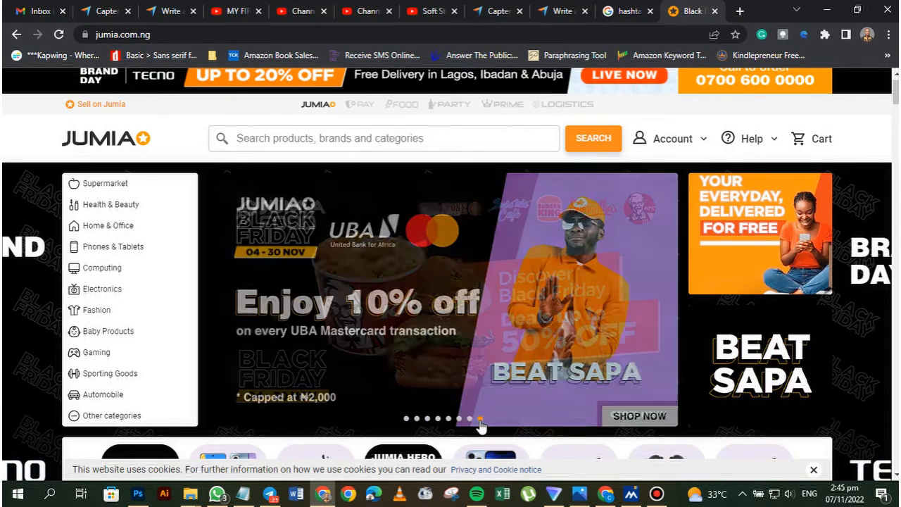
left_click(480, 420)
Examine the category thumbnails, top selling items and deal banners on the Jumia homepage
scroll(679, 378, "down", 6)
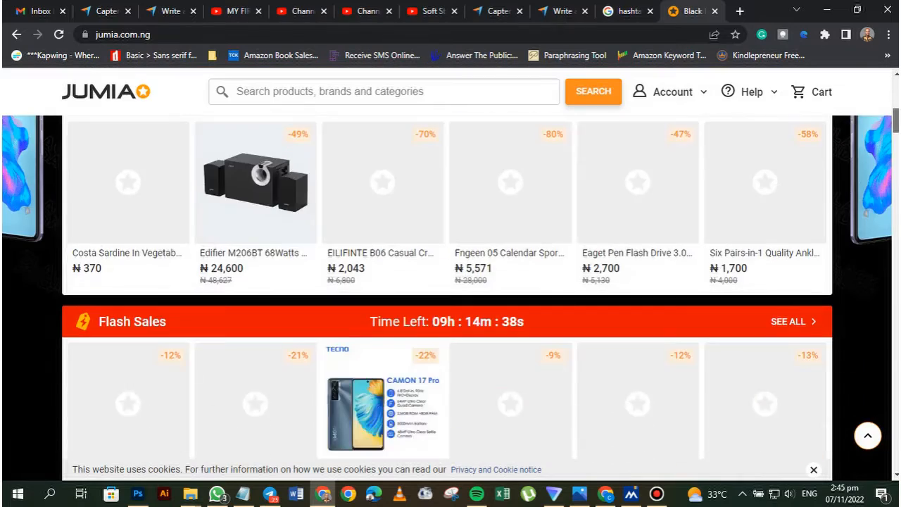
scroll(669, 345, "up", 2)
scroll(669, 345, "up", 2)
scroll(669, 345, "down", 2)
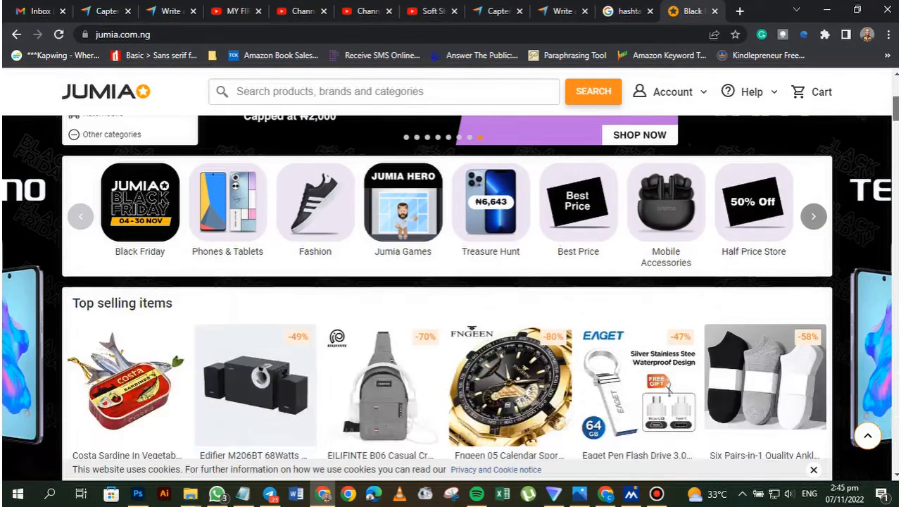
scroll(669, 345, "up", 2)
scroll(845, 183, "up", 1)
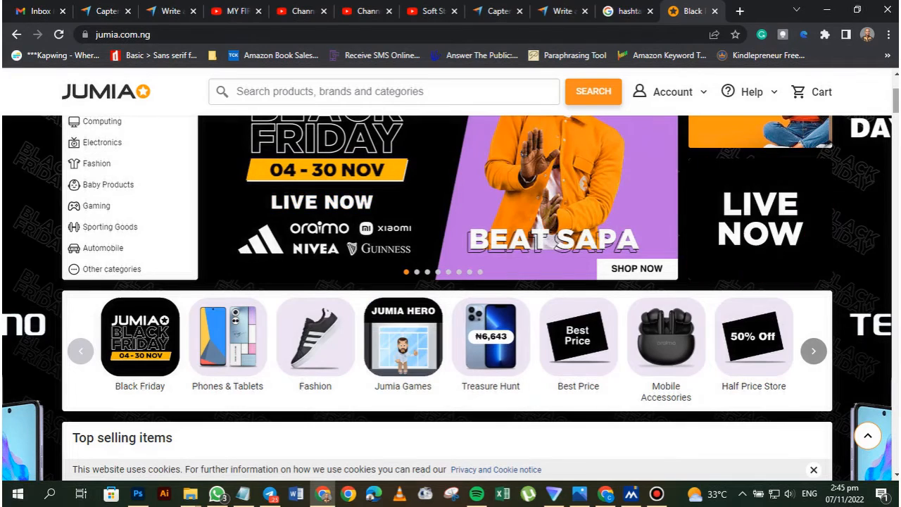
scroll(871, 171, "down", 12)
scroll(447, 288, "down", 1)
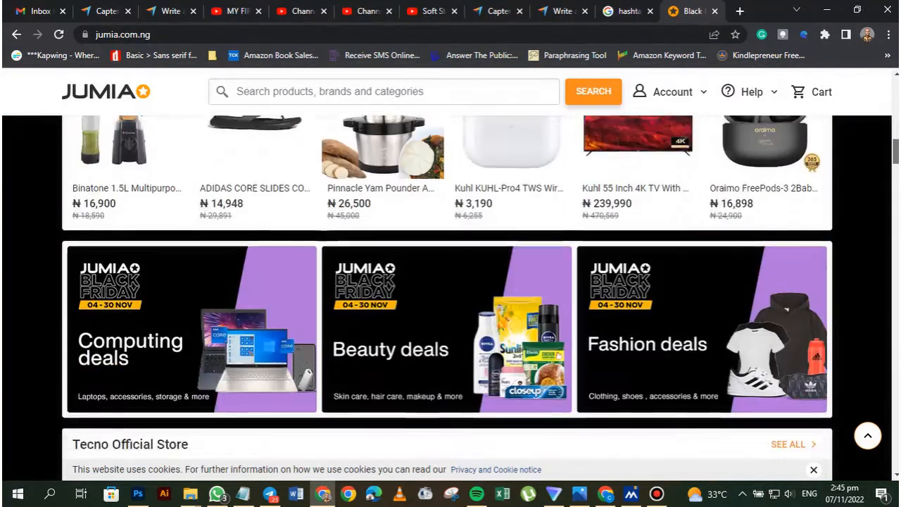
scroll(559, 321, "up", 12)
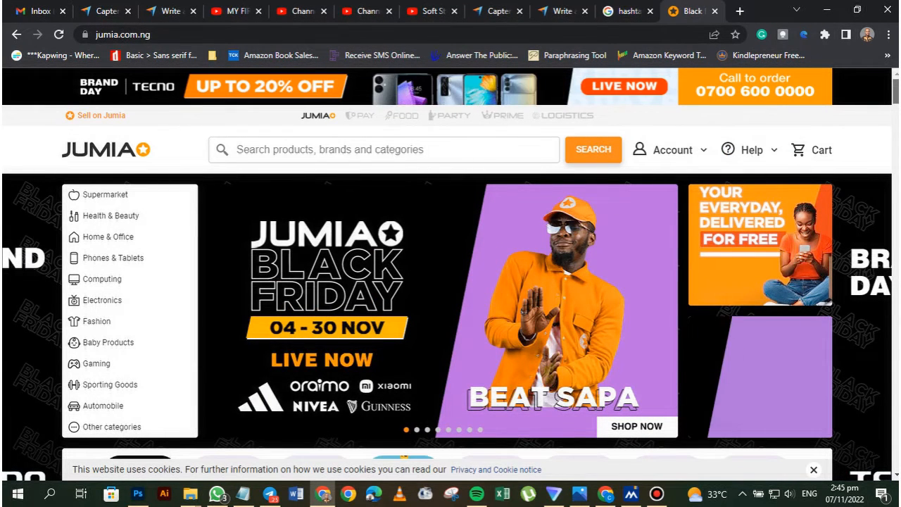
scroll(450, 274, "down", 1)
scroll(451, 274, "up", 1)
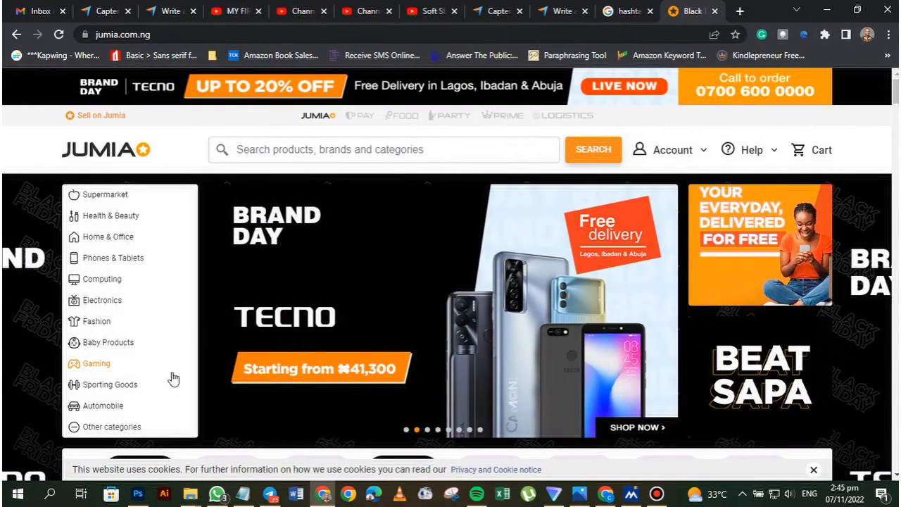
Minimize the browser, switch to Photoshop and start setting up a new document
left_click(827, 10)
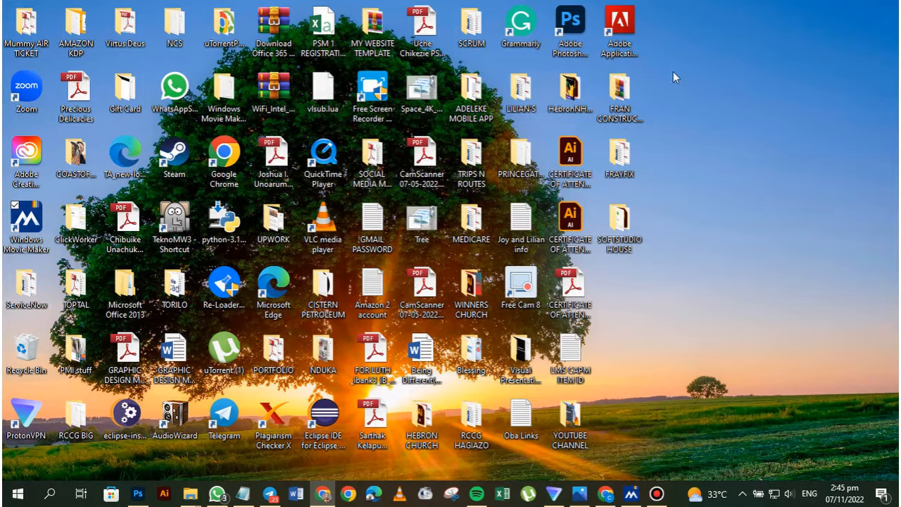
left_click(135, 496)
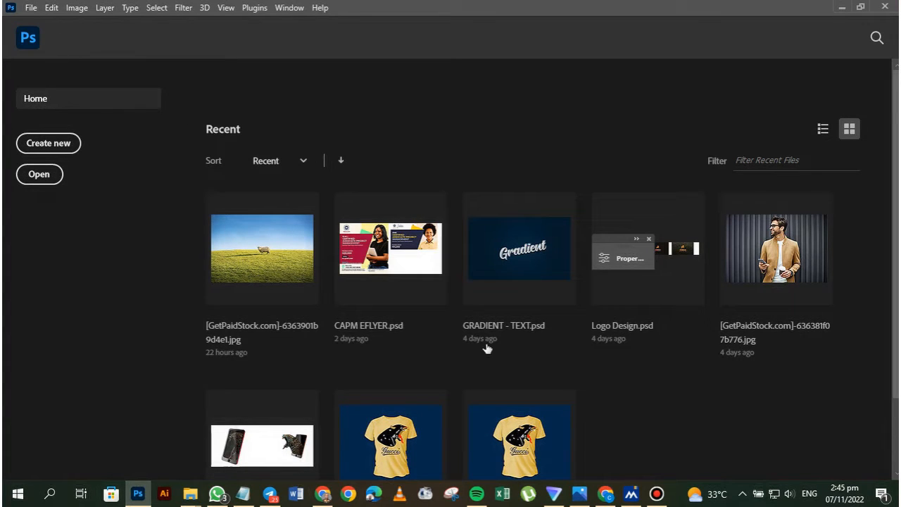
left_click(48, 144)
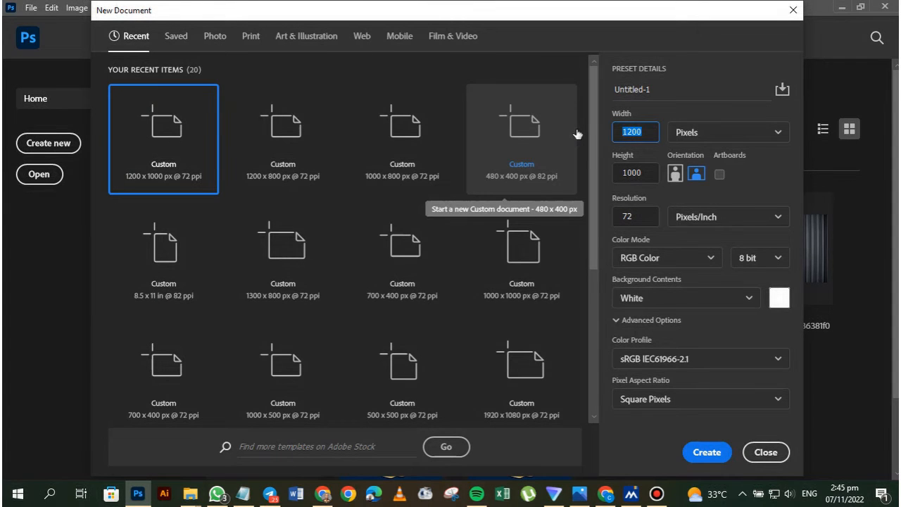
Create a new document 500 pixels wide and 500 pixels high and fit the canvas in the window
type("5")
key("Tab")
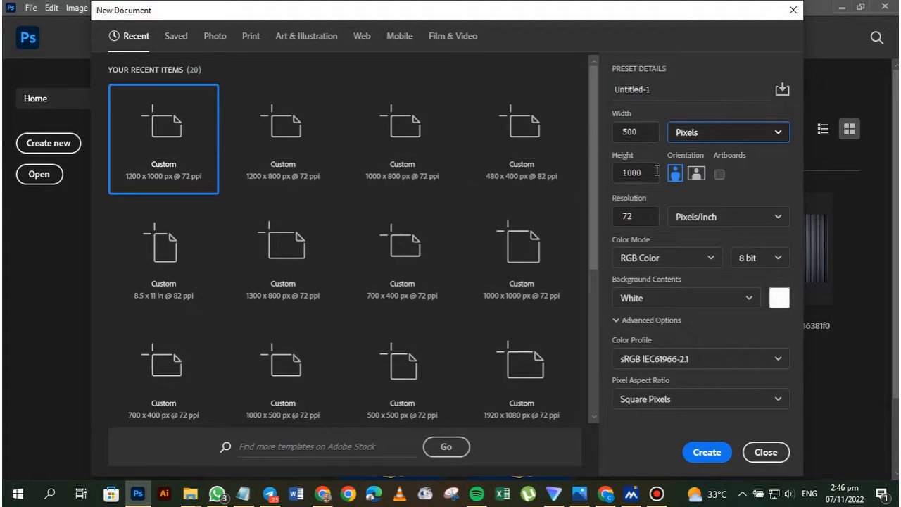
left_click(598, 173)
left_click(627, 174)
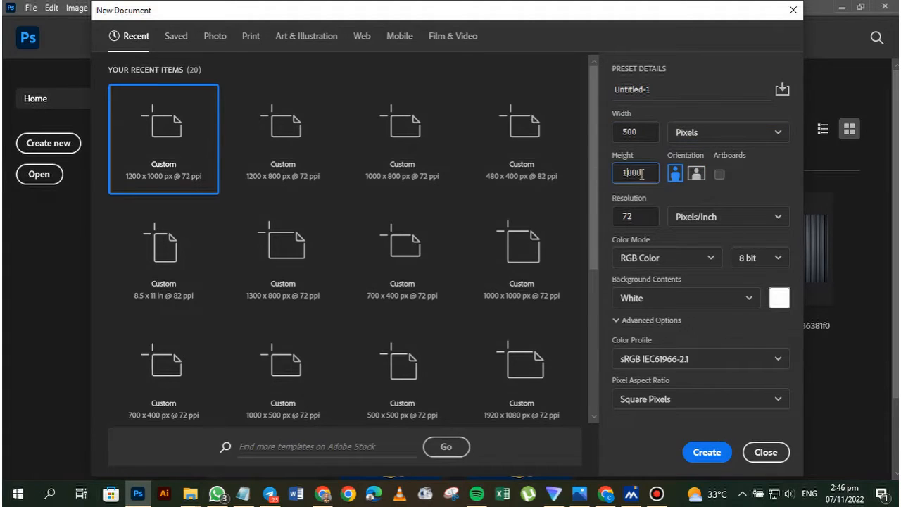
left_click_drag(642, 174, 611, 178)
type("5")
left_click(641, 216)
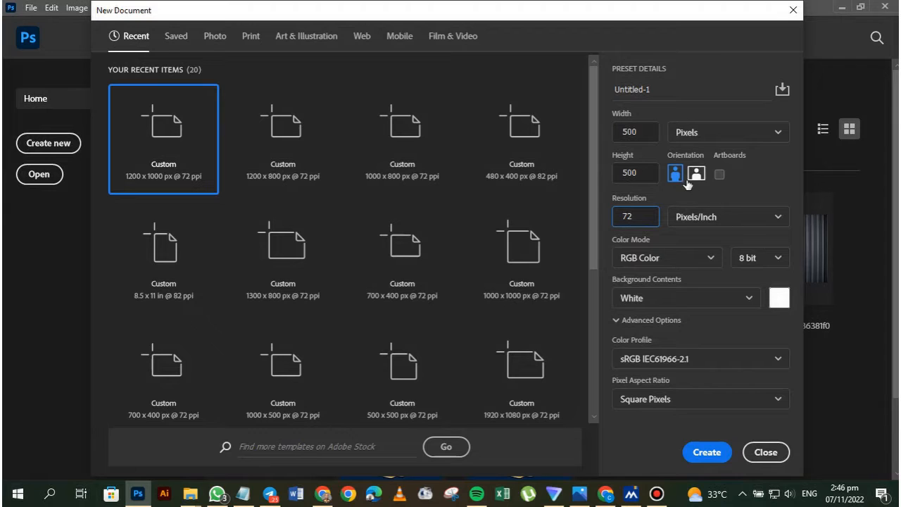
left_click(705, 461)
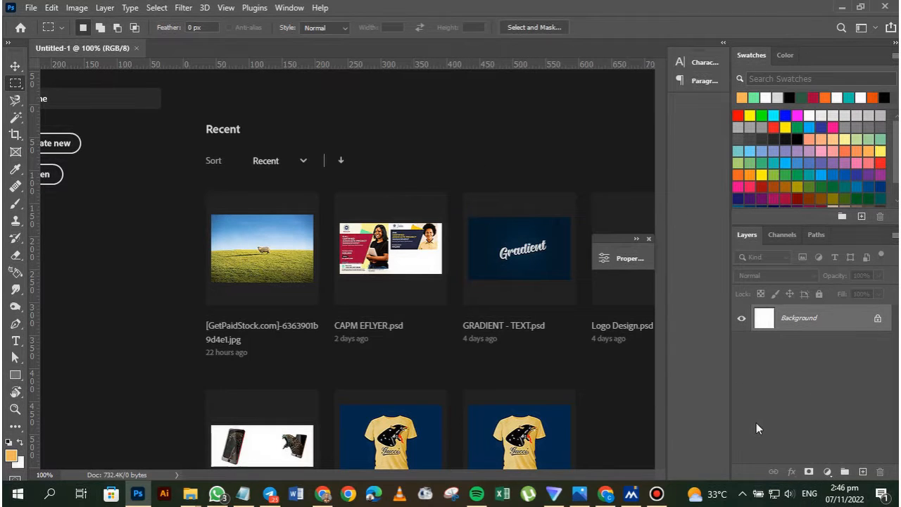
key("Escape")
key("ctrl+0")
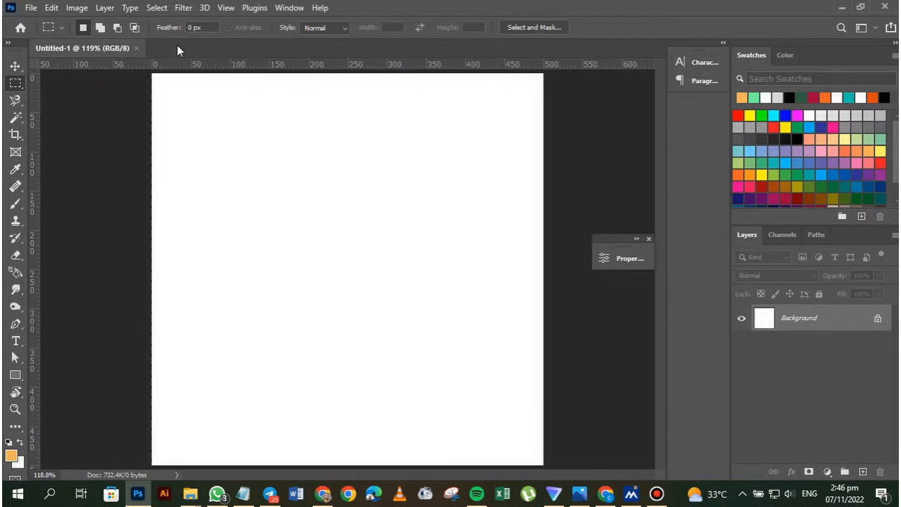
Open the photo of the woman in the yellow shirt, [GetPaidStock.com]-636375a31f570, from the Pictures folder and dismiss the WhatsApp notification
left_click(33, 9)
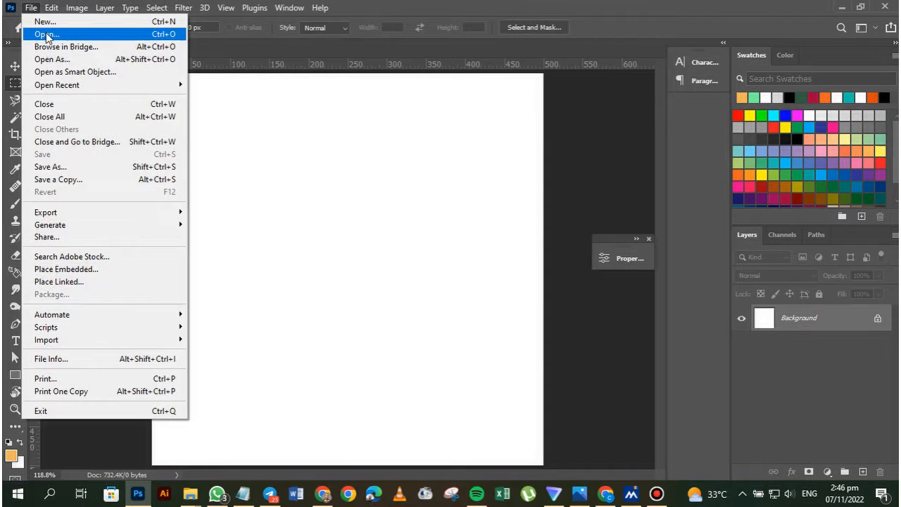
left_click(47, 35)
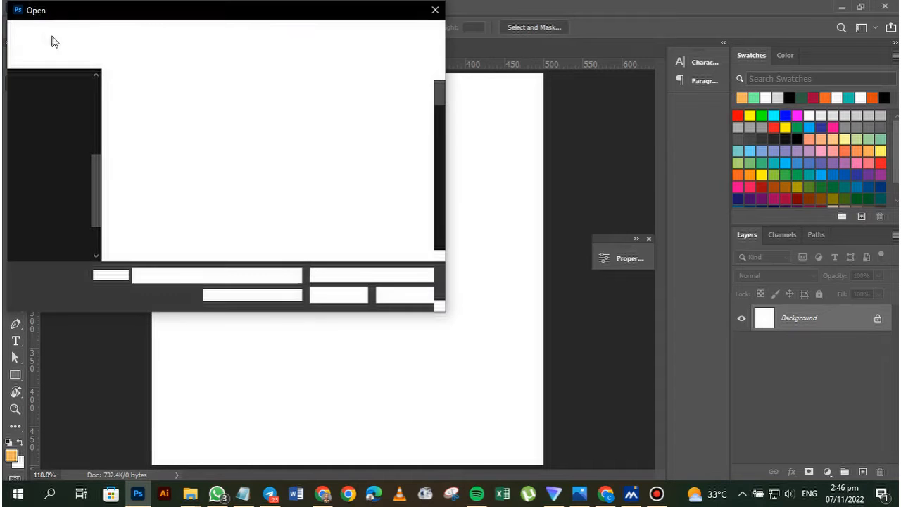
left_click_drag(219, 17, 320, 28)
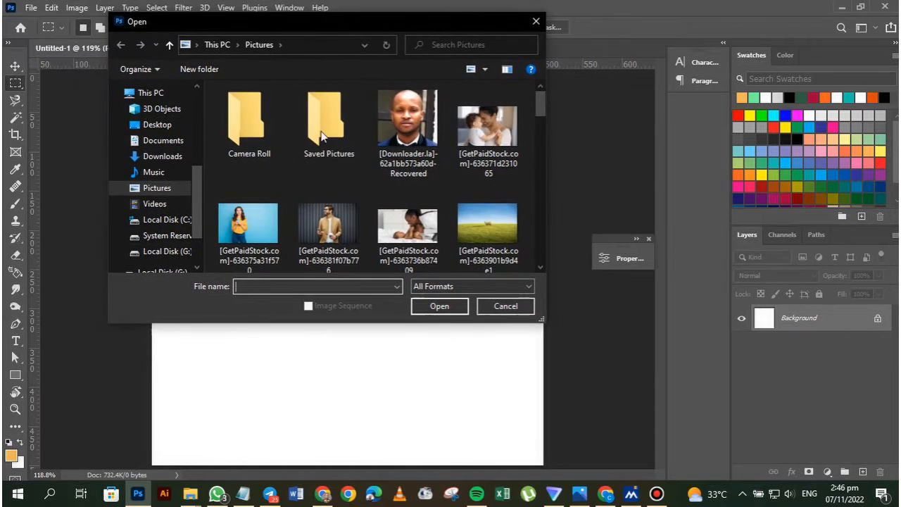
left_click(269, 215)
left_click(448, 310)
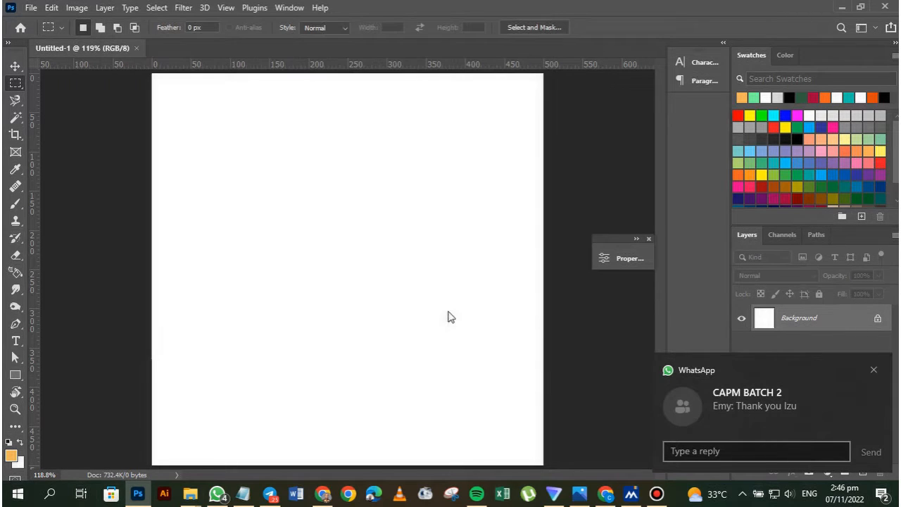
left_click(873, 369)
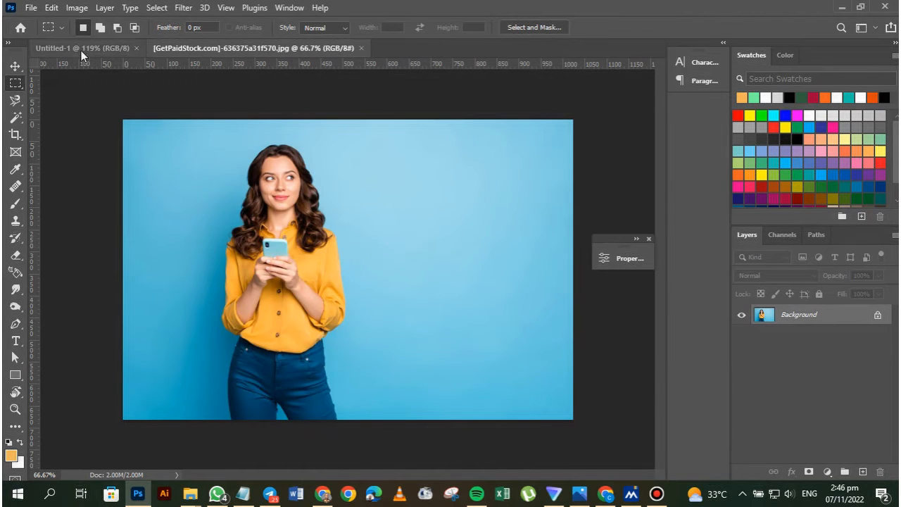
Bring the woman's photo into the Untitled-1 document as a new layer with the Move tool and compare it with the source image
left_click(15, 66)
left_click_drag(176, 116, 369, 288)
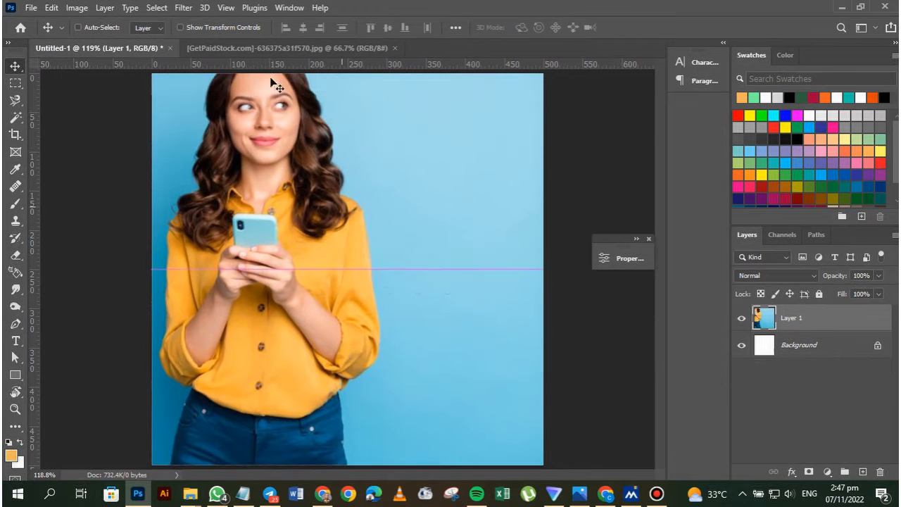
left_click(254, 48)
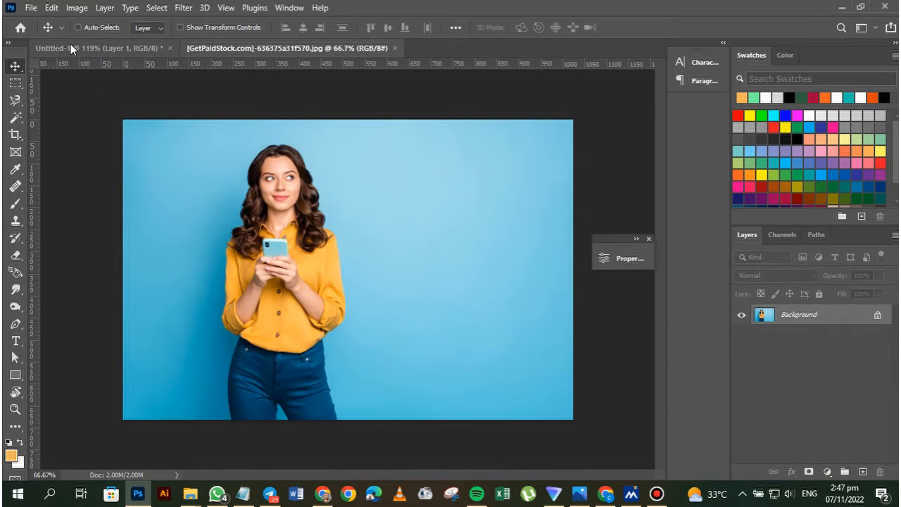
left_click(70, 47)
left_click(296, 51)
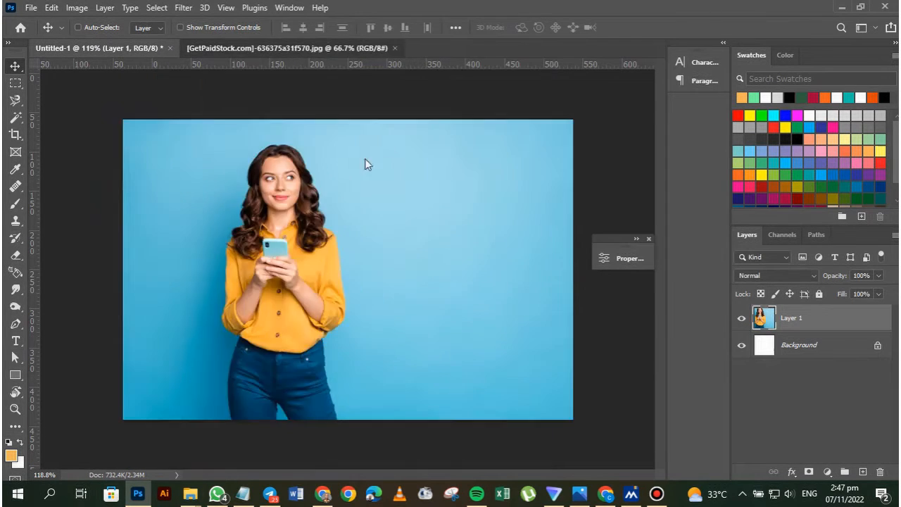
left_click(97, 49)
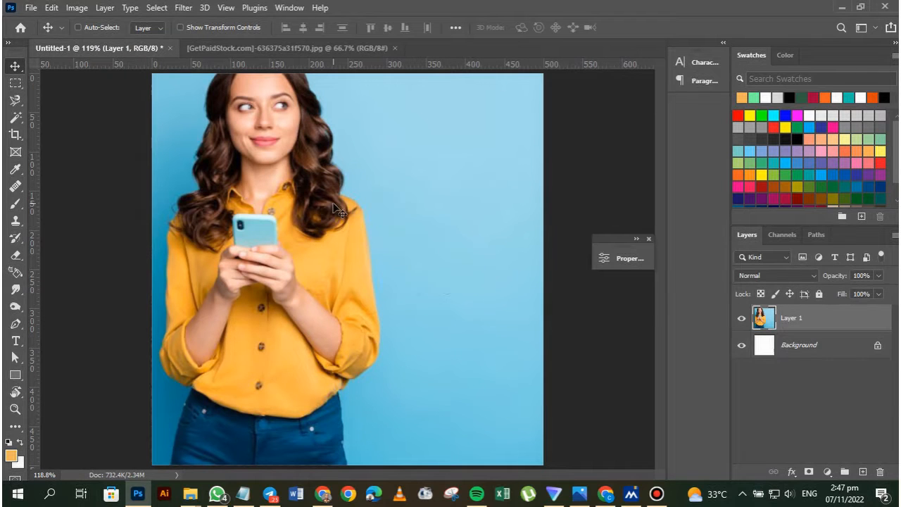
Reposition the woman's photo down and toward the canvas's left edge so her whole head shows and blue space remains beside her
left_click_drag(336, 207, 337, 242)
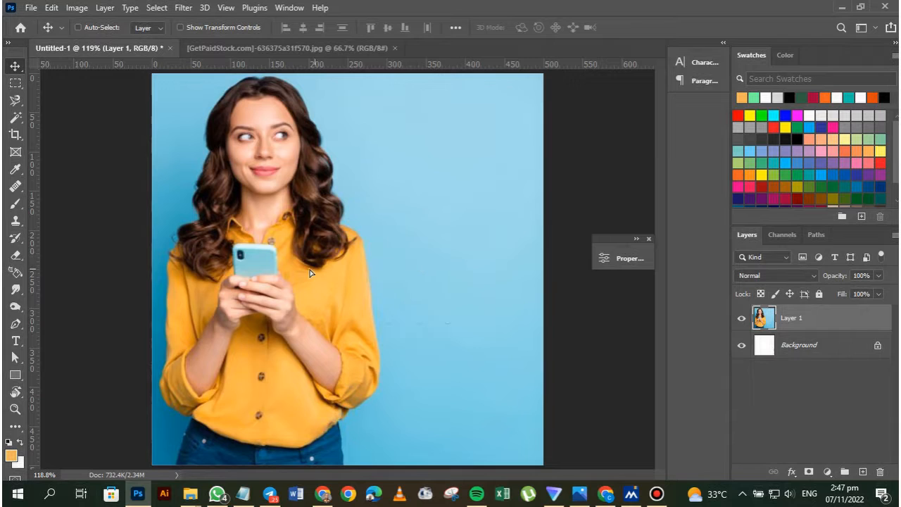
left_click_drag(310, 273, 278, 279)
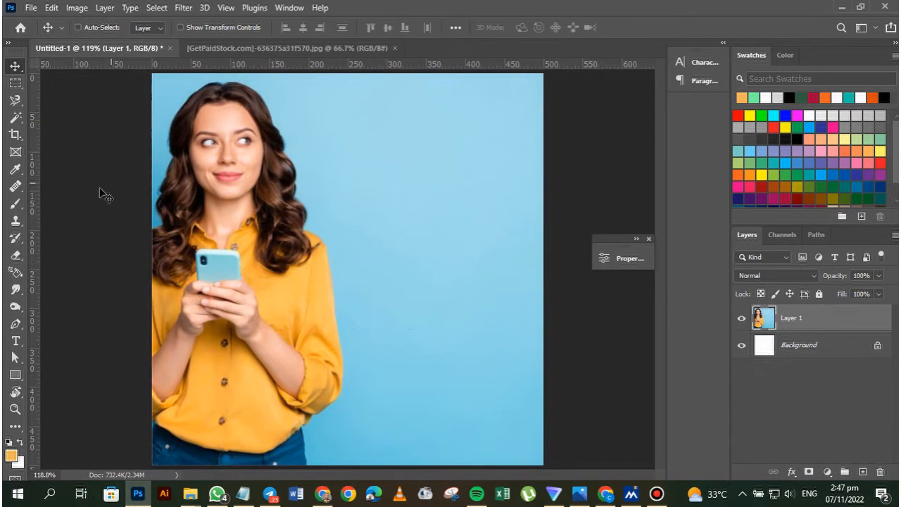
Add a horizontal text layer reading DO YOU in the upper part of the blue area beside the woman
left_click(15, 341)
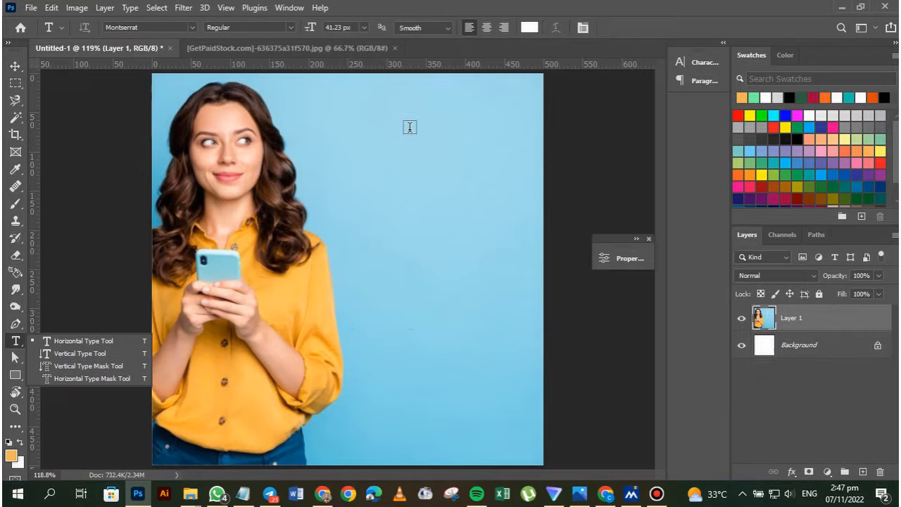
left_click(17, 342)
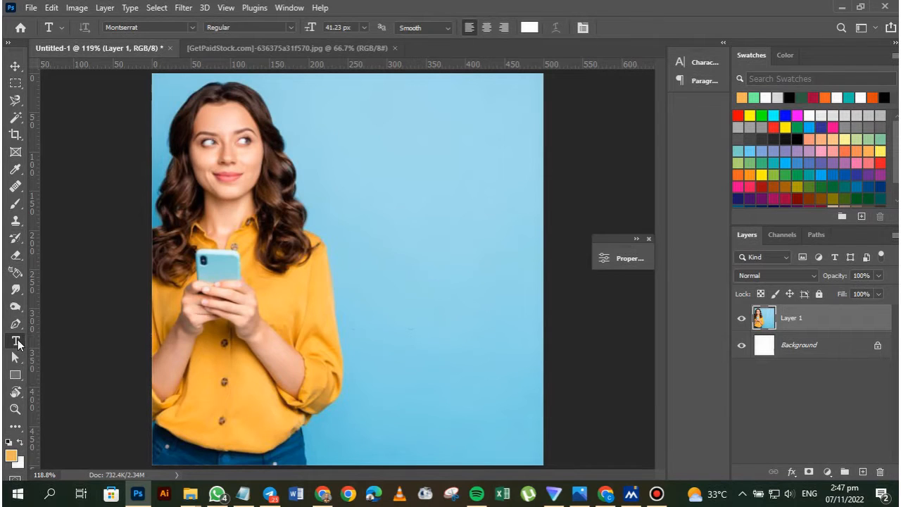
left_click(359, 123)
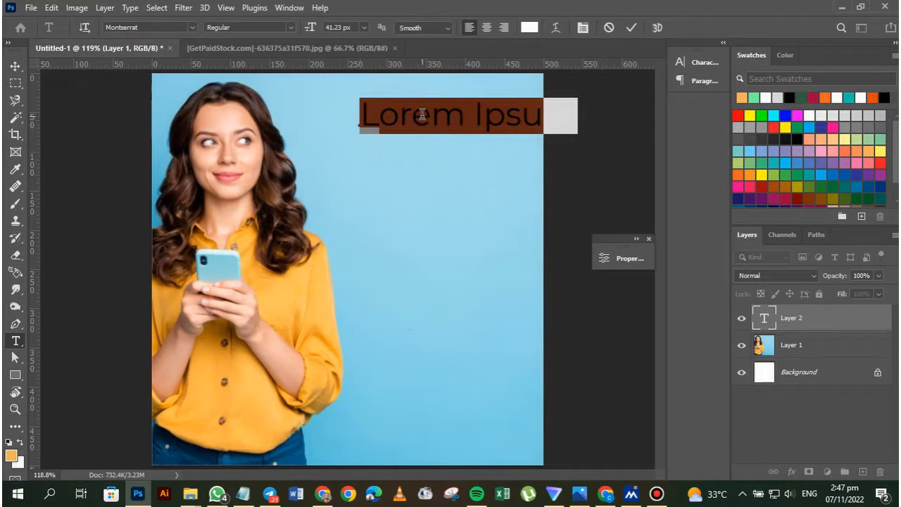
left_click(426, 117)
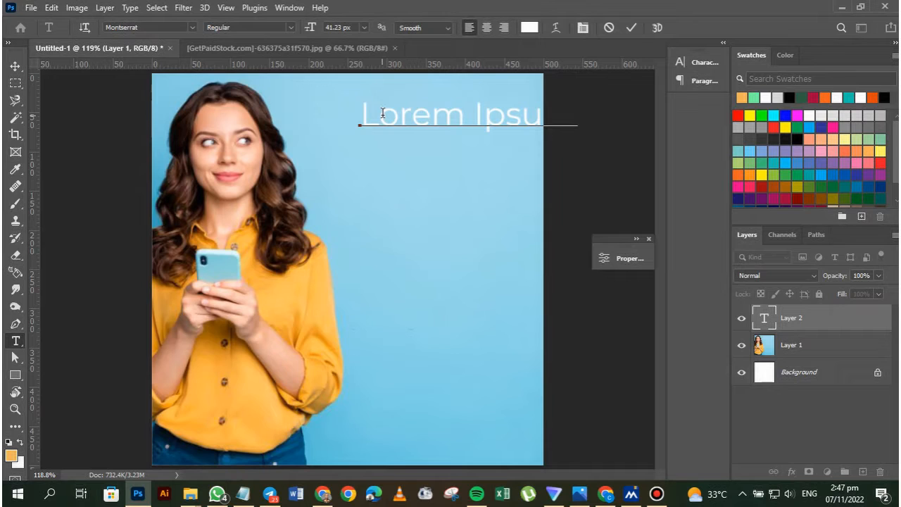
triple_click(383, 113)
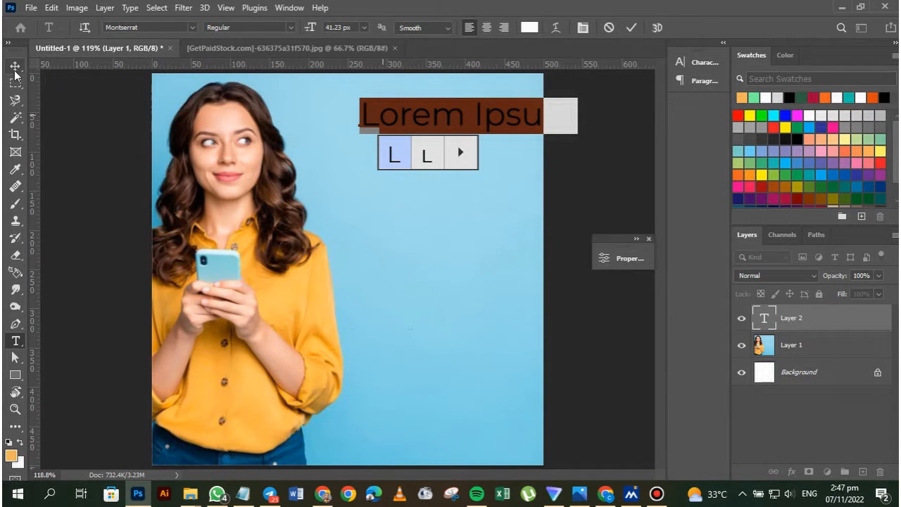
left_click(649, 496)
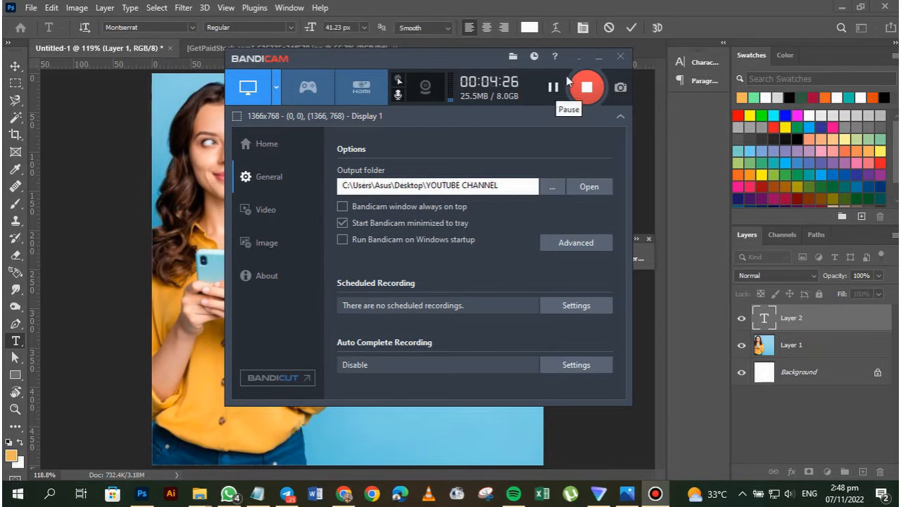
left_click(599, 56)
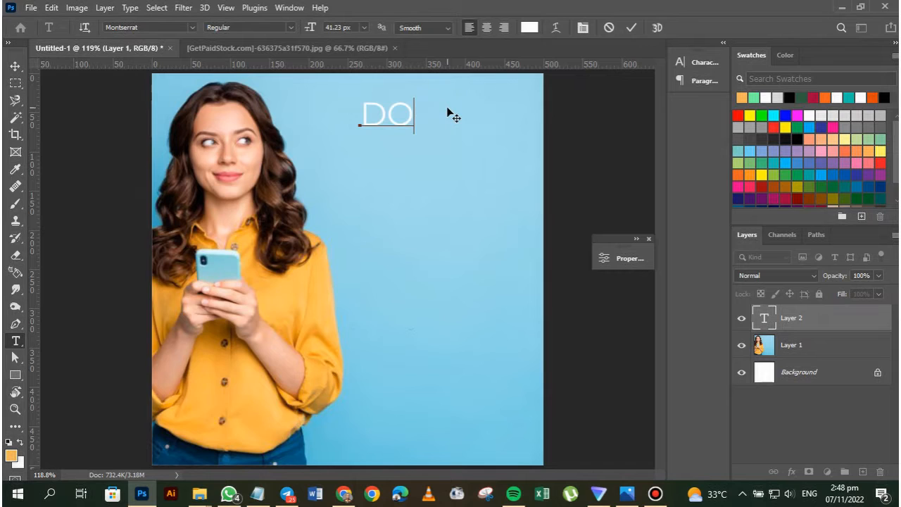
type("YOU")
Set the whole DO YOU text to black and commit the text edit
key("ctrl+a")
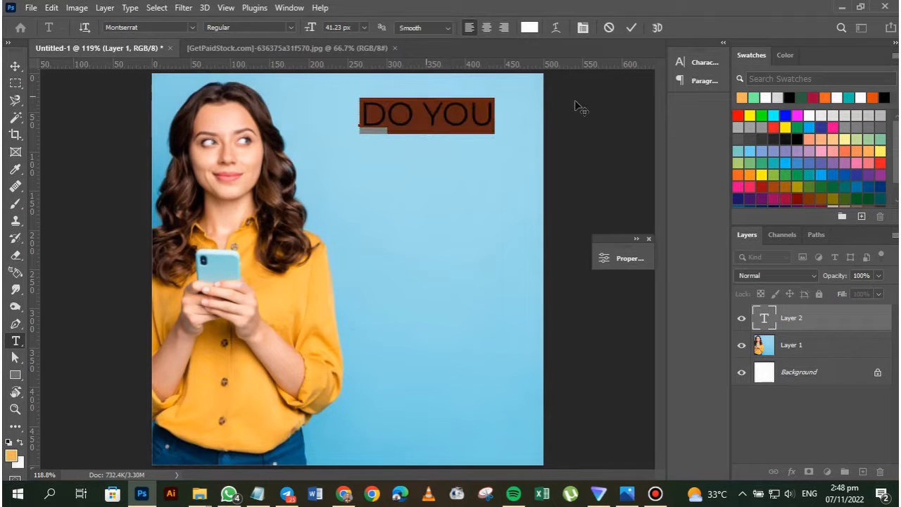
left_click(789, 97)
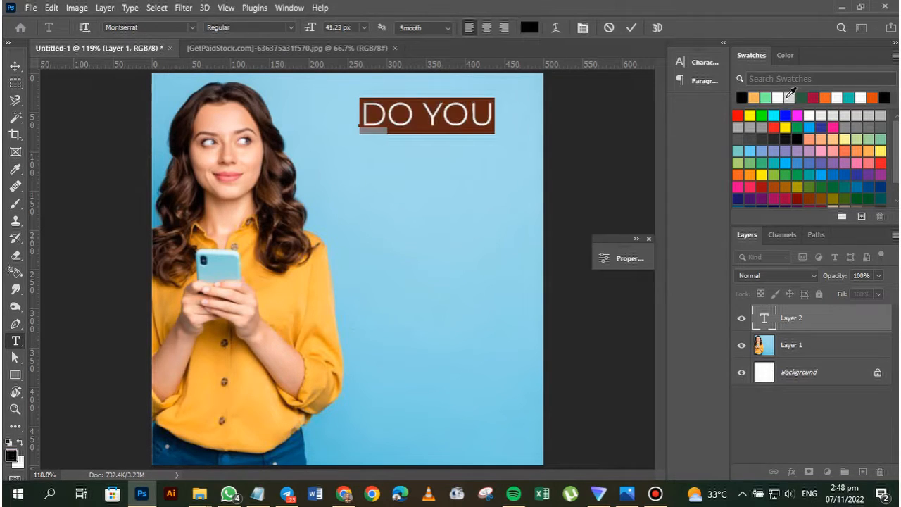
left_click(493, 115)
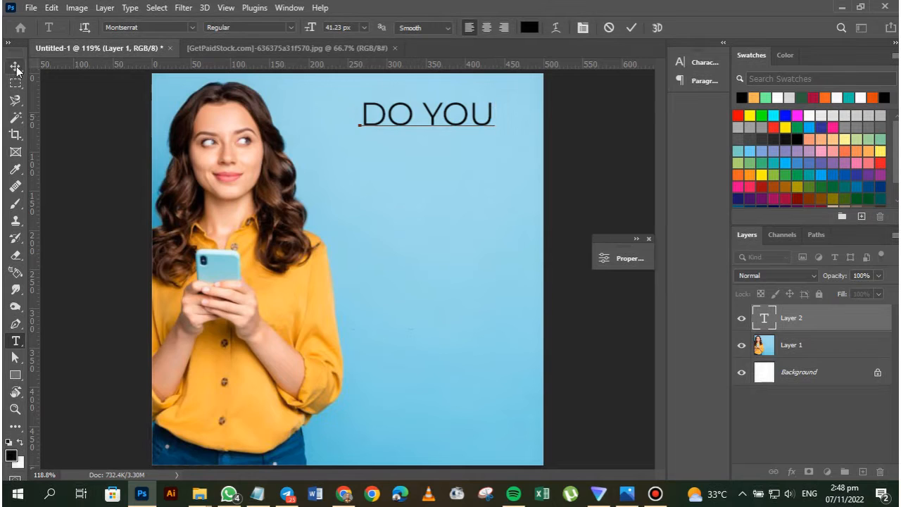
key("ctrl+Return")
Lower the DO YOU line slightly and add a copy directly below it that reads WANT TO
key("v")
left_click_drag(445, 121, 438, 199)
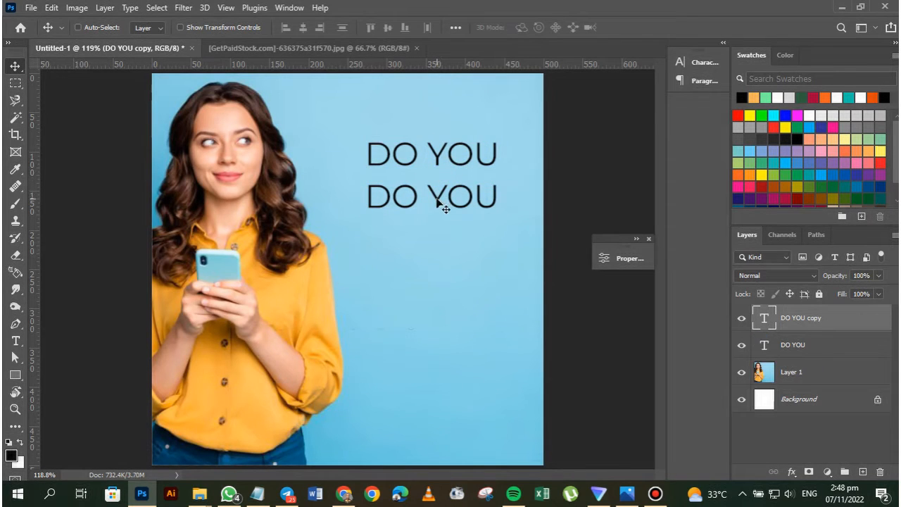
double_click(428, 198)
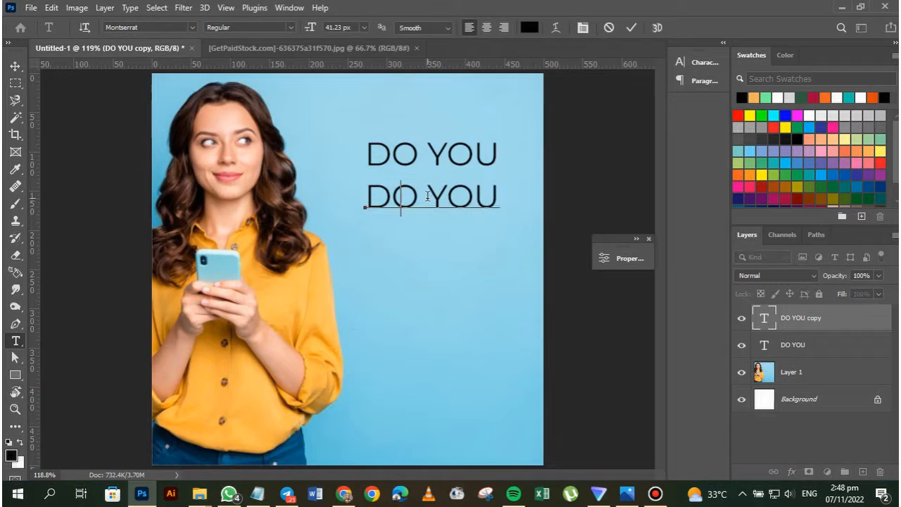
type("WANT TO")
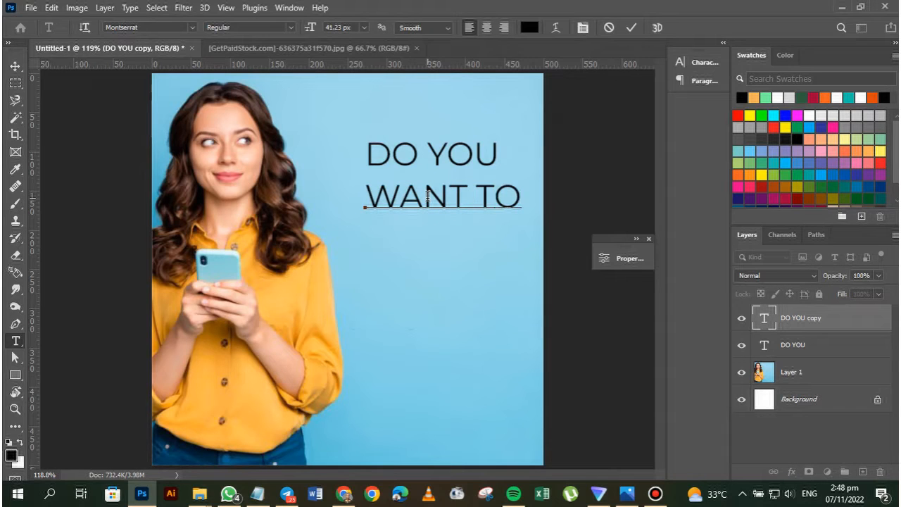
Commit the WANT TO text and duplicate the line directly beneath it with matching spacing
left_click(14, 65)
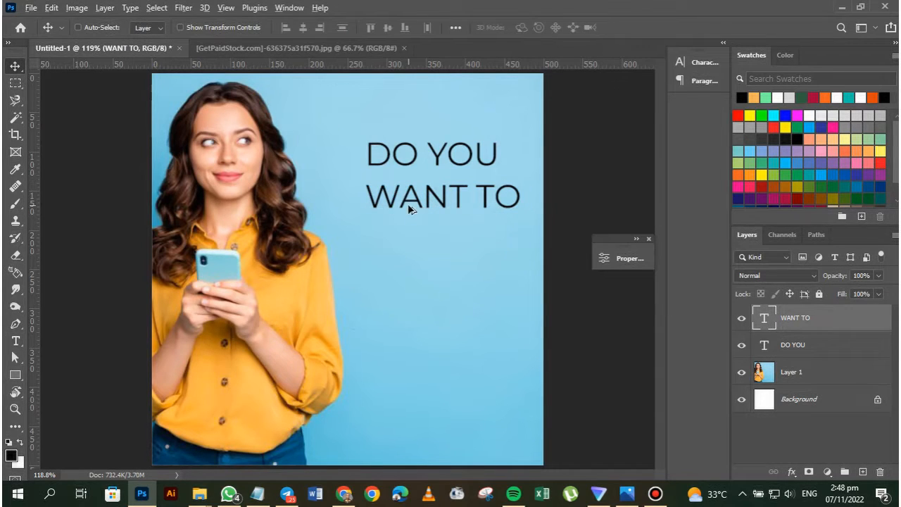
left_click_drag(409, 210, 406, 250)
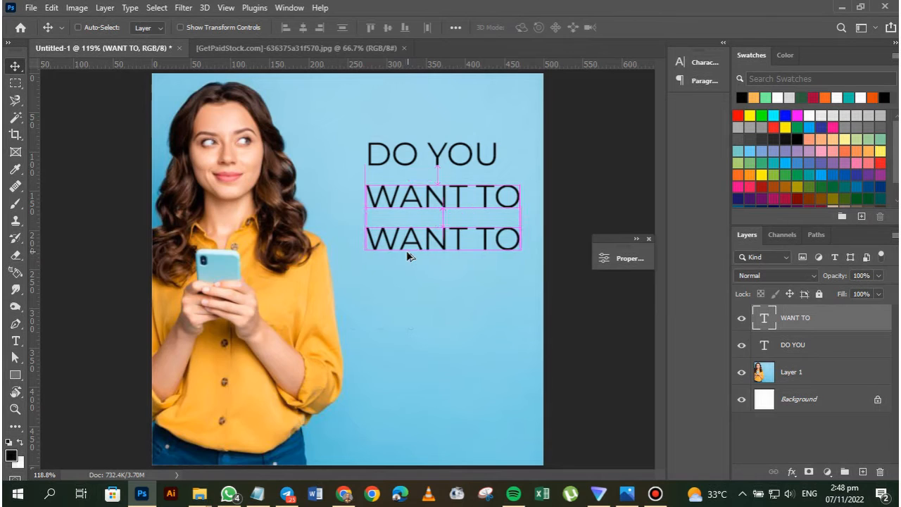
key("t")
left_click(398, 251)
key("ctrl+a")
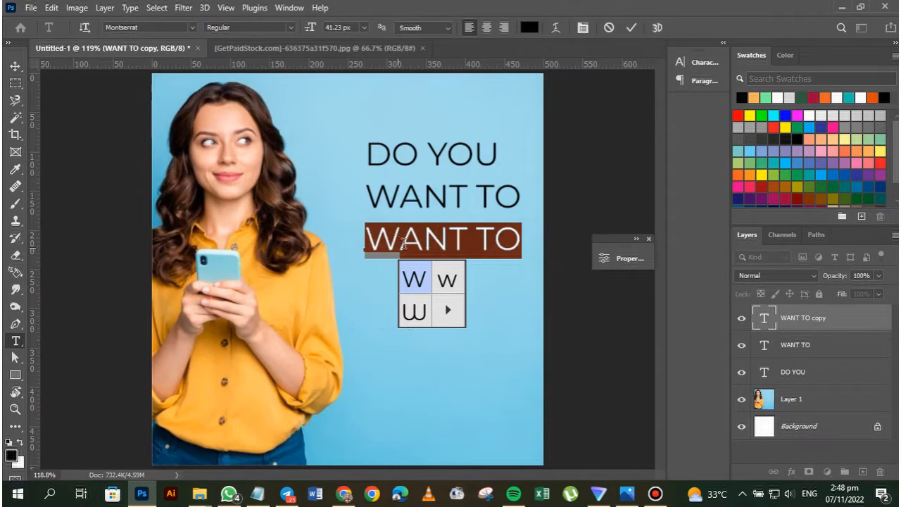
key("Left")
key("shift+Right")
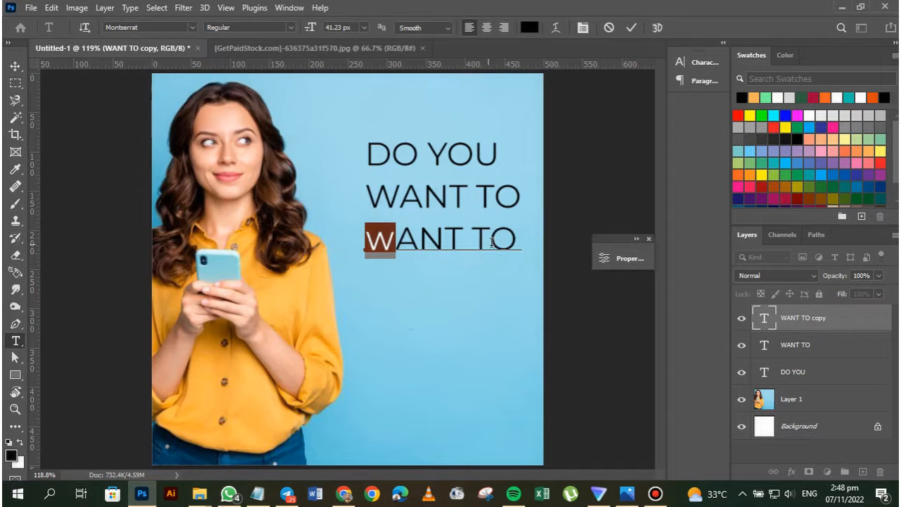
type("w")
left_click_drag(518, 241, 367, 239)
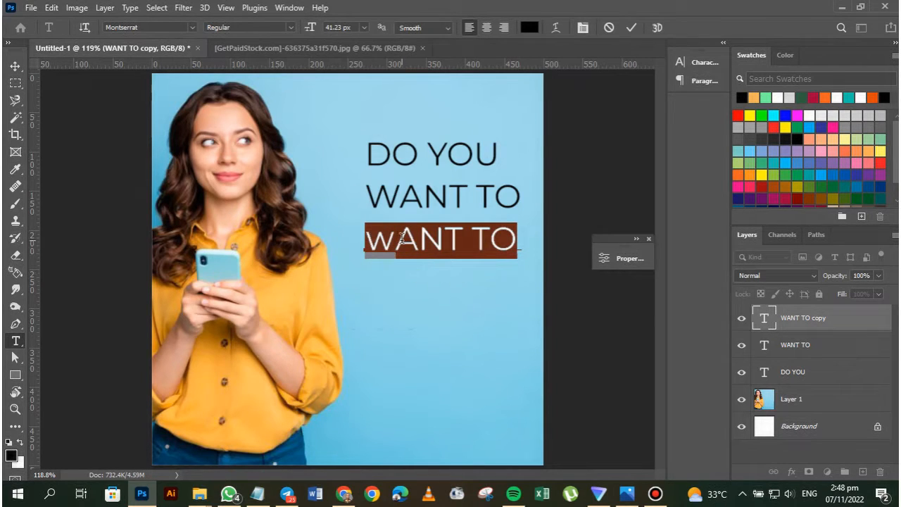
left_click(402, 240)
left_click_drag(380, 238, 399, 257)
left_click(501, 243)
key("ctrl+shift+k")
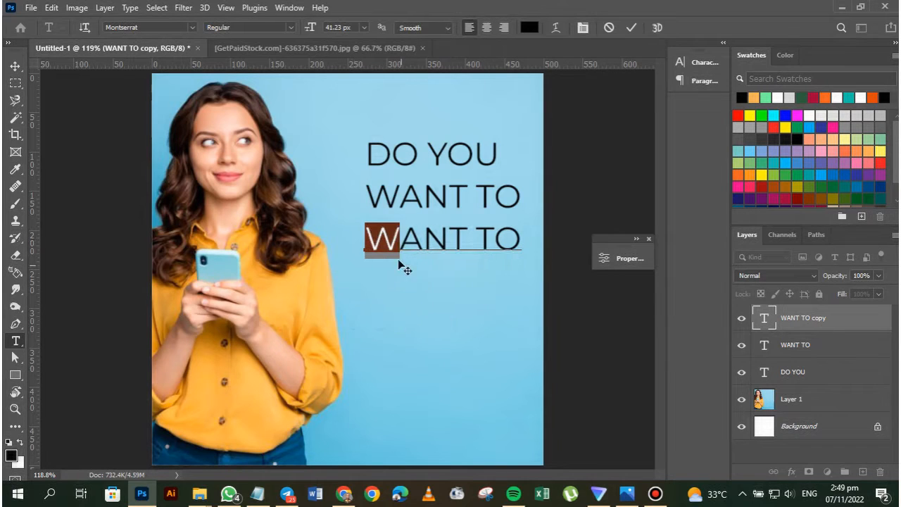
key("ctrl+a")
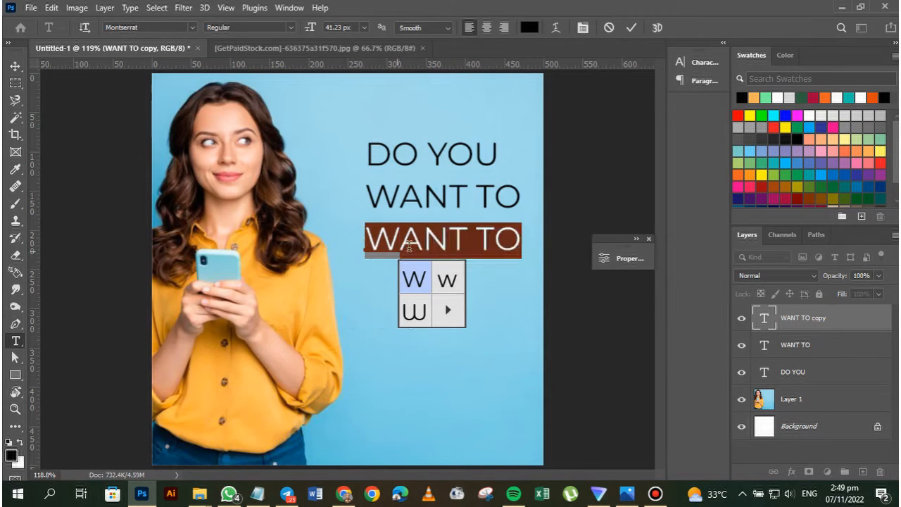
left_click(22, 65)
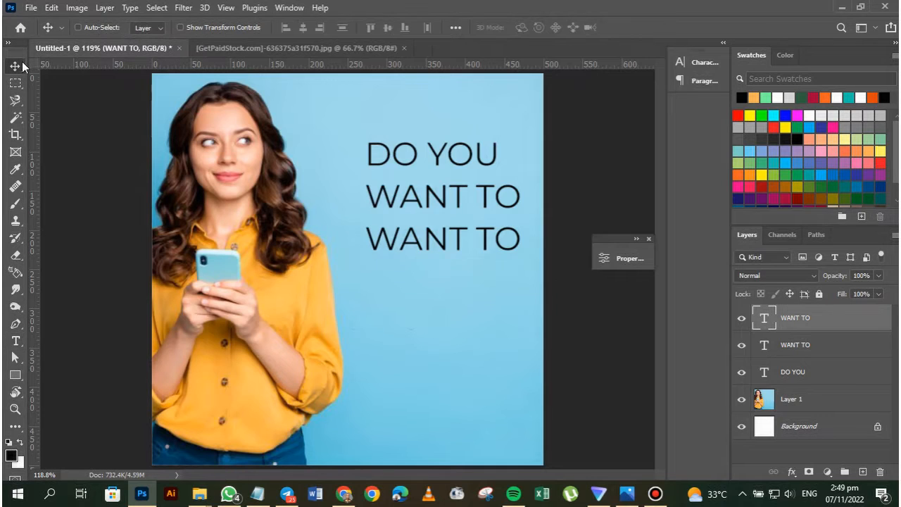
left_click(742, 319)
left_click(742, 319)
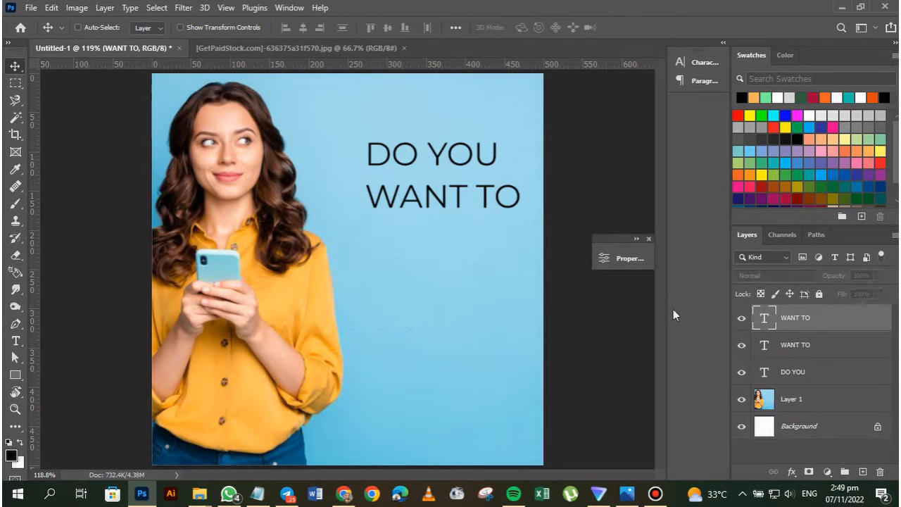
Replace the text of the lower WANT TO line with SAVE UP
key("t")
left_click(424, 239)
key("ctrl+a")
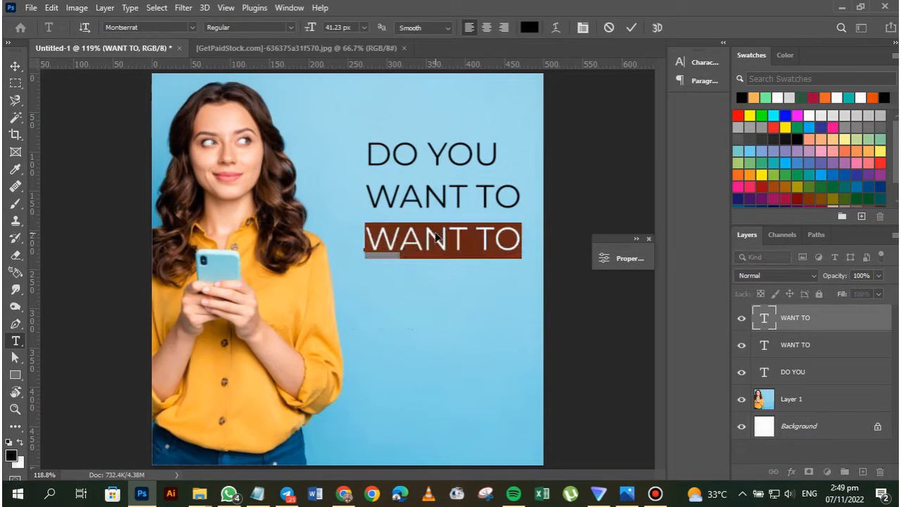
type("SAVE ")
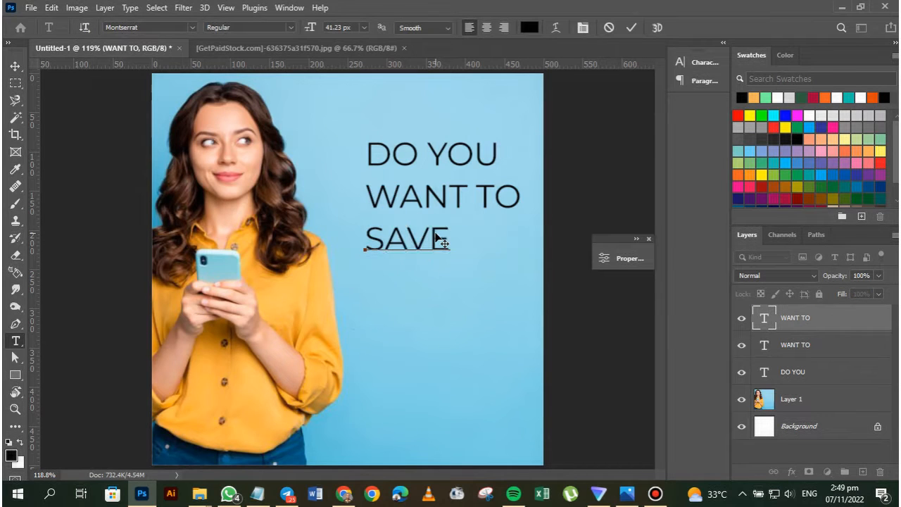
type("UP")
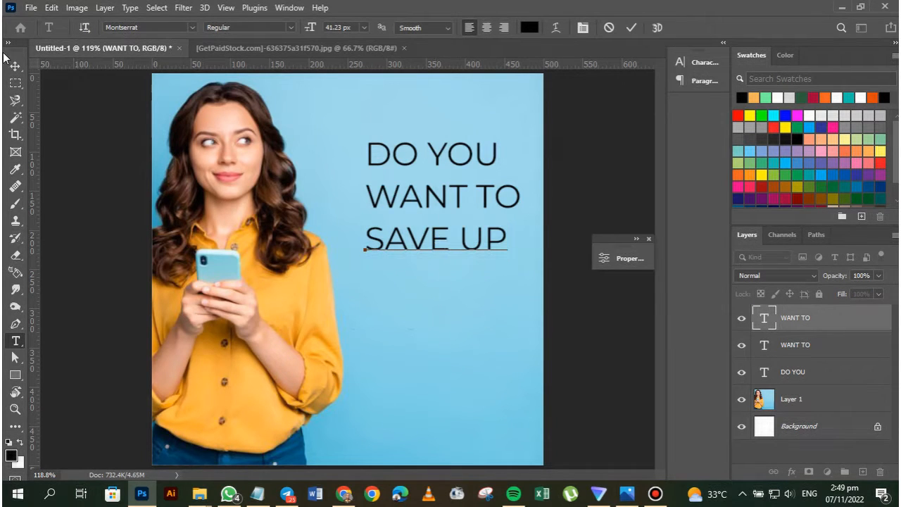
Duplicate the SAVE UP line just beneath it and change the copy's text to TO
left_click(13, 68)
left_click_drag(418, 247, 418, 279)
double_click(418, 279)
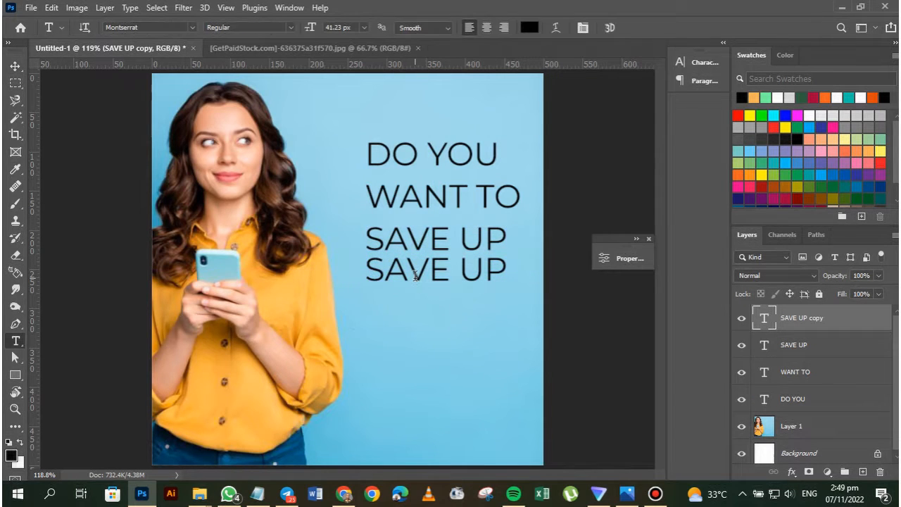
key("ctrl+a")
type("TO")
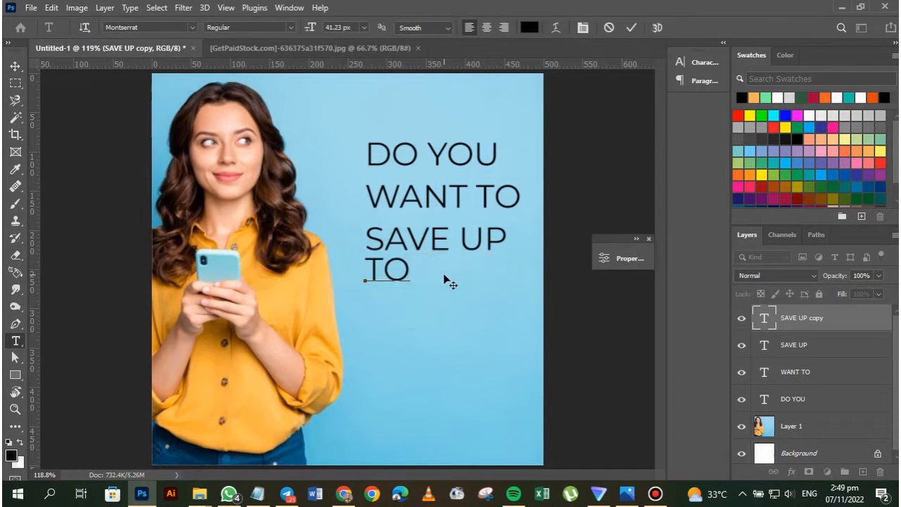
Commit the TO text and nudge the line down for more space under SAVE UP
left_click(15, 65)
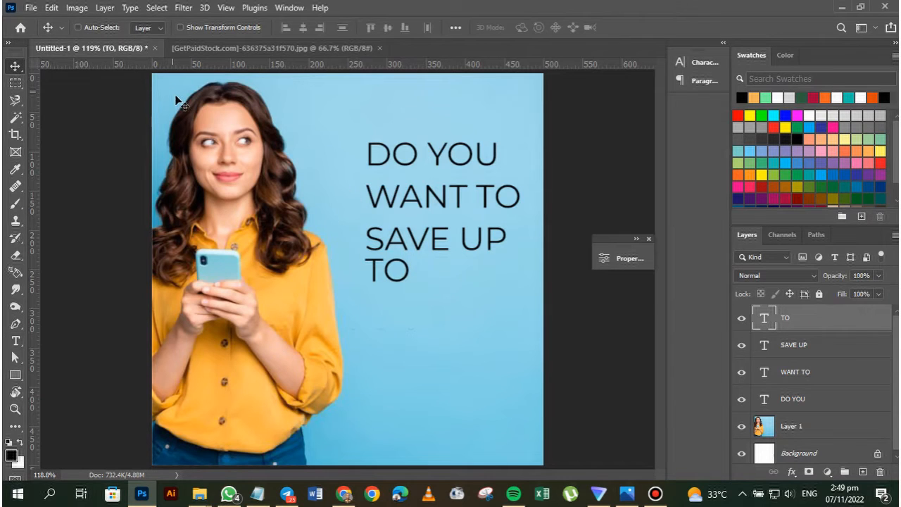
key("Down")
key("Down")
key("Down")
key("Down")
Duplicate the TO line below itself and replace the copy's text with 50%
left_click_drag(391, 283, 398, 324)
key("t")
double_click(391, 316)
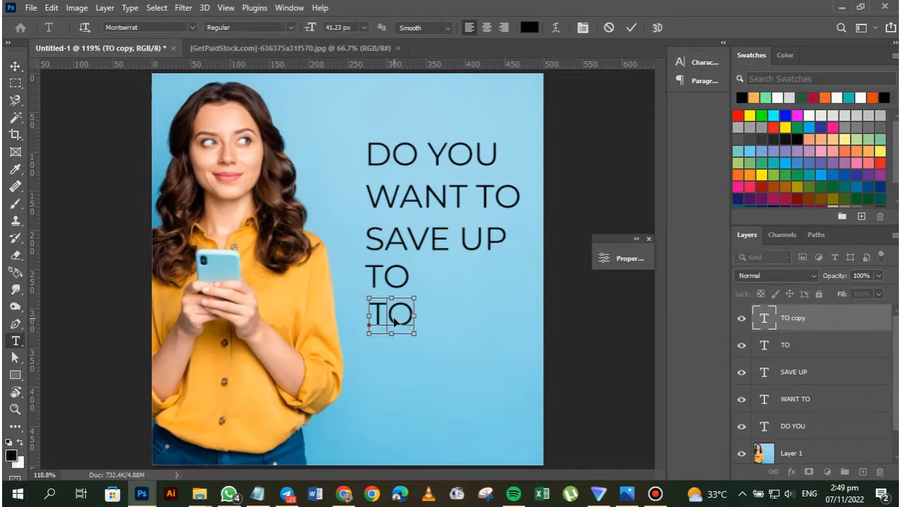
type("50")
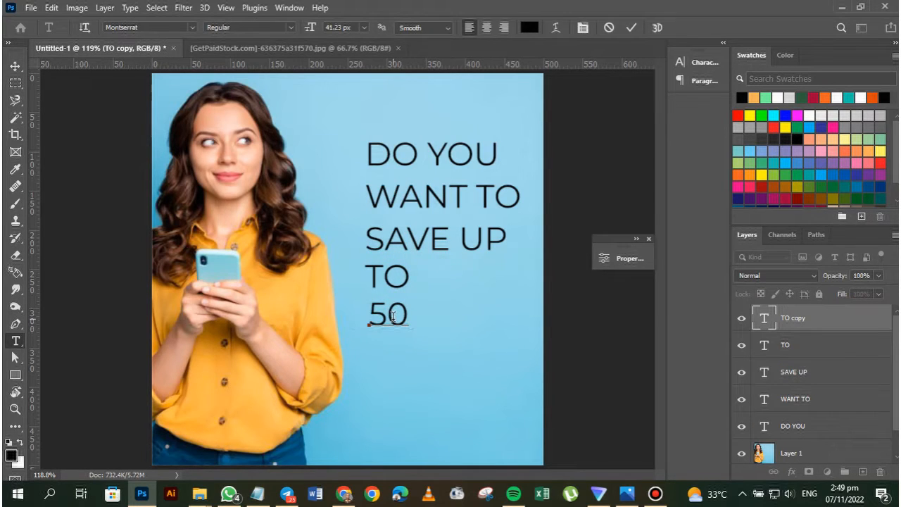
type("%")
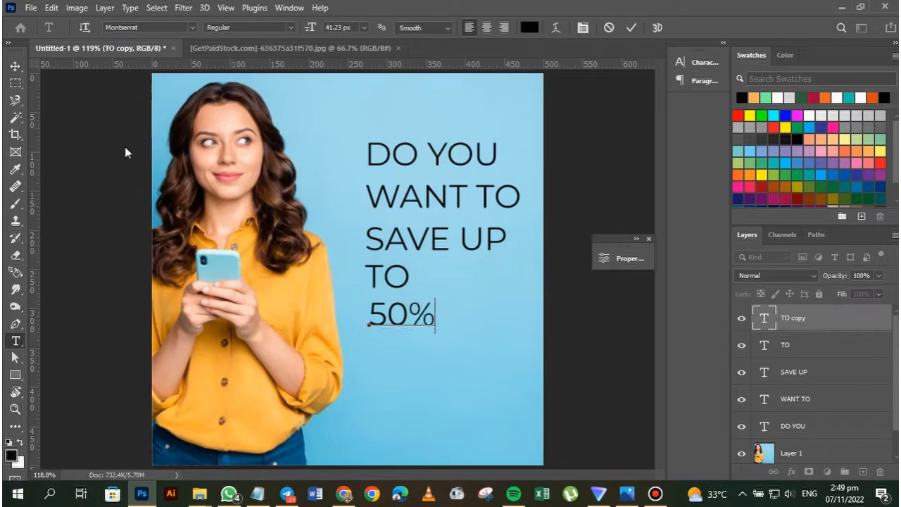
Enlarge the 50% text to about 80 px, keeping it aligned beneath the TO line
left_click(16, 70)
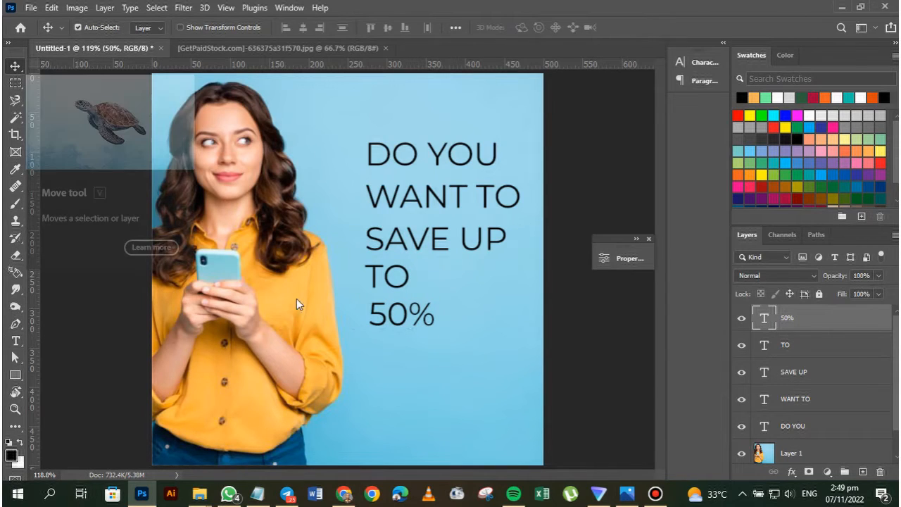
key("ctrl+t")
mouse_move(406, 331)
left_mouse_down()
mouse_move(420, 359)
mouse_move(395, 336)
mouse_move(408, 335)
left_mouse_up()
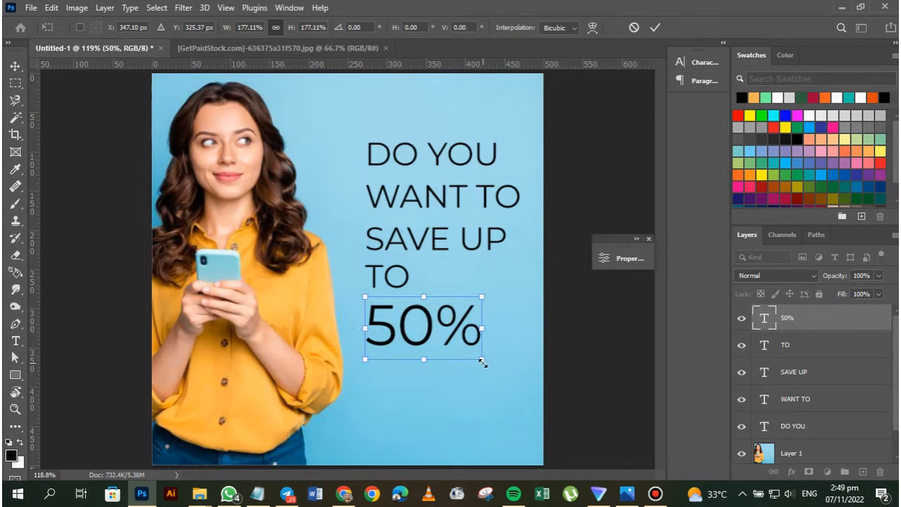
left_click_drag(483, 362, 495, 371)
key("Return")
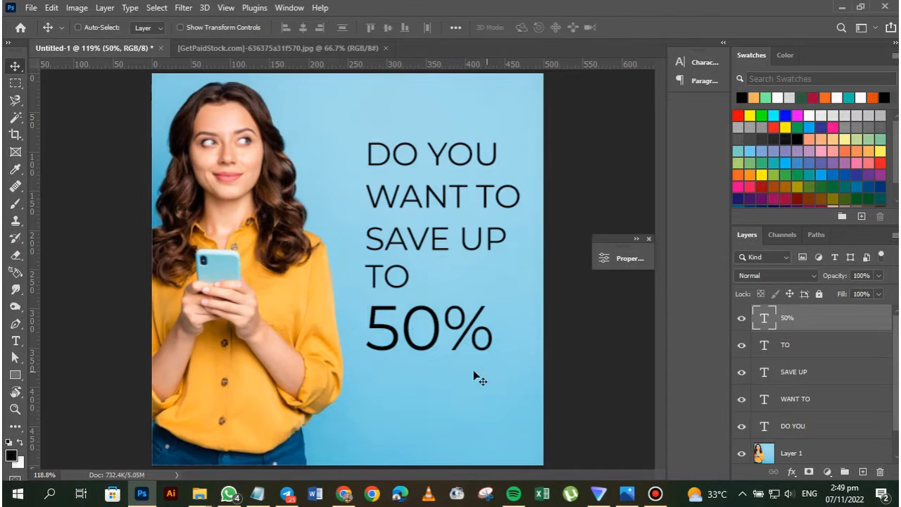
Set the 50% text to Strong anti-aliasing and the Bold Montserrat style
key("t")
left_click(426, 338)
key("ctrl+a")
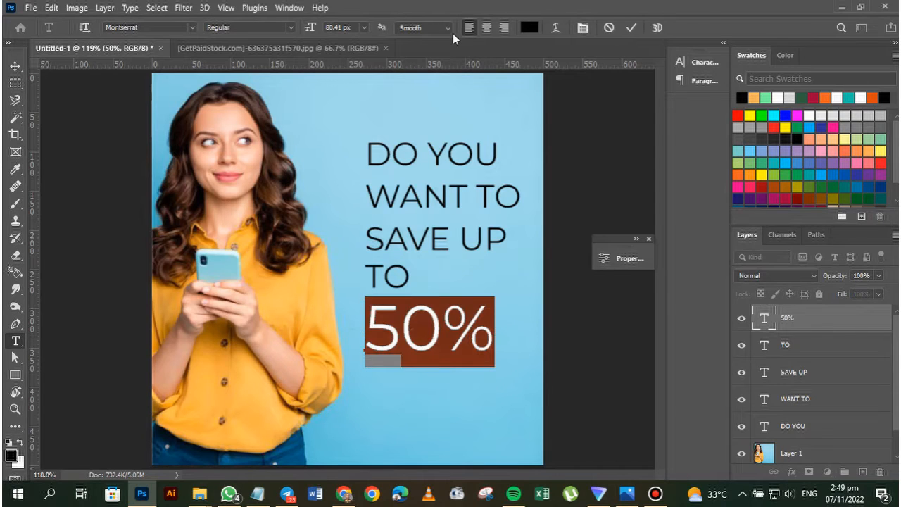
left_click(451, 31)
left_click(421, 68)
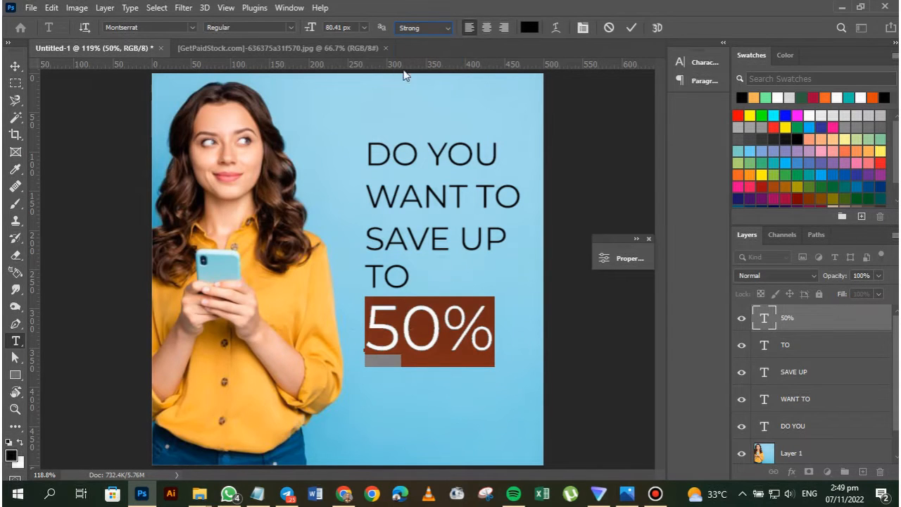
left_click(288, 30)
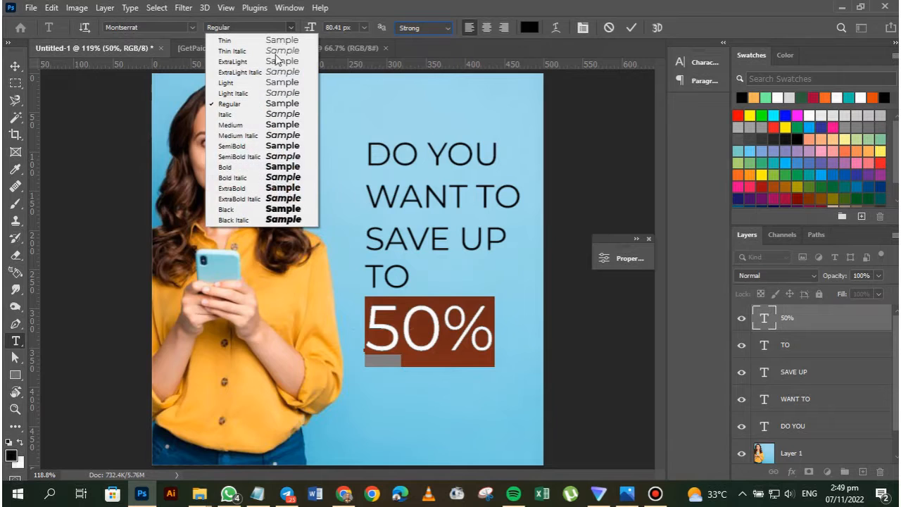
left_click(235, 169)
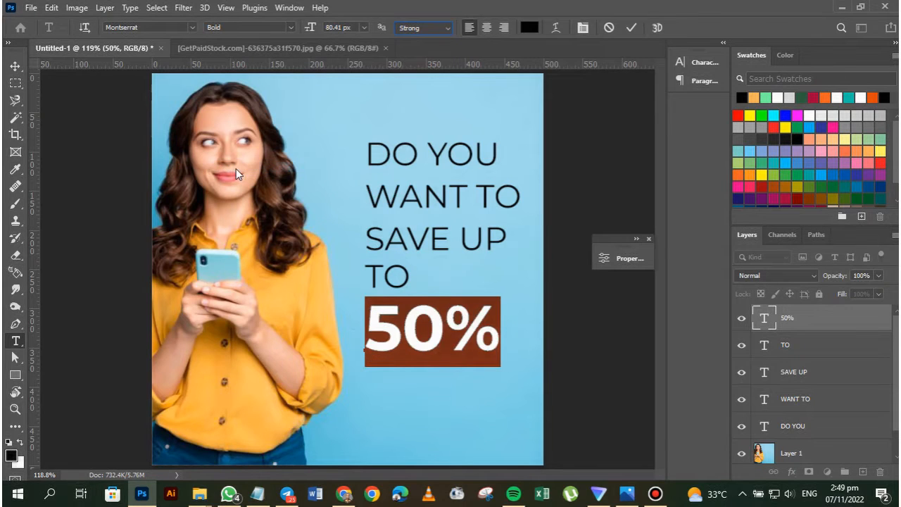
Colour the 50% text orange, commit it and choose the Rectangle tool
left_click(739, 173)
key("ctrl+h")
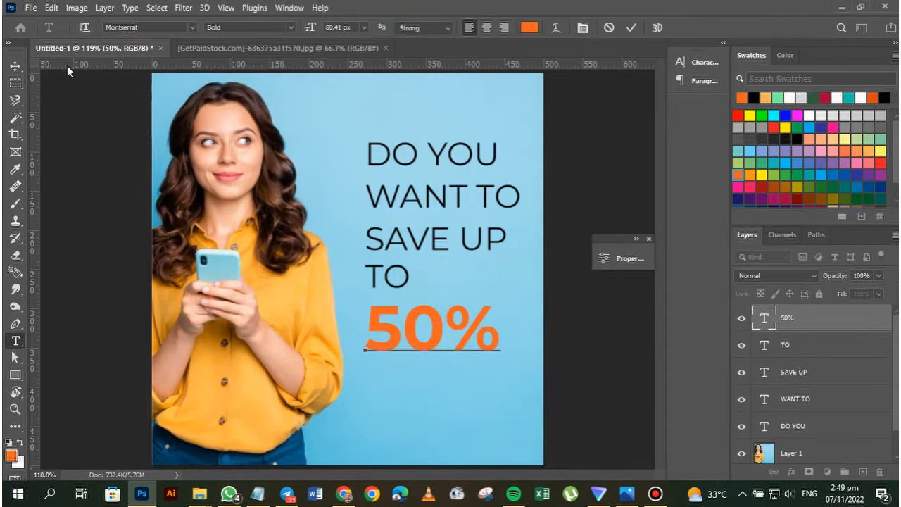
left_click(14, 65)
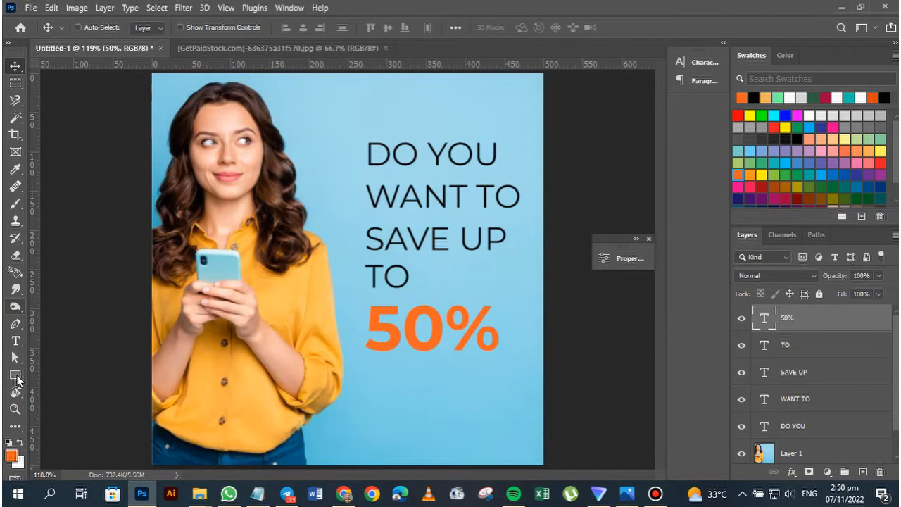
left_click(16, 378)
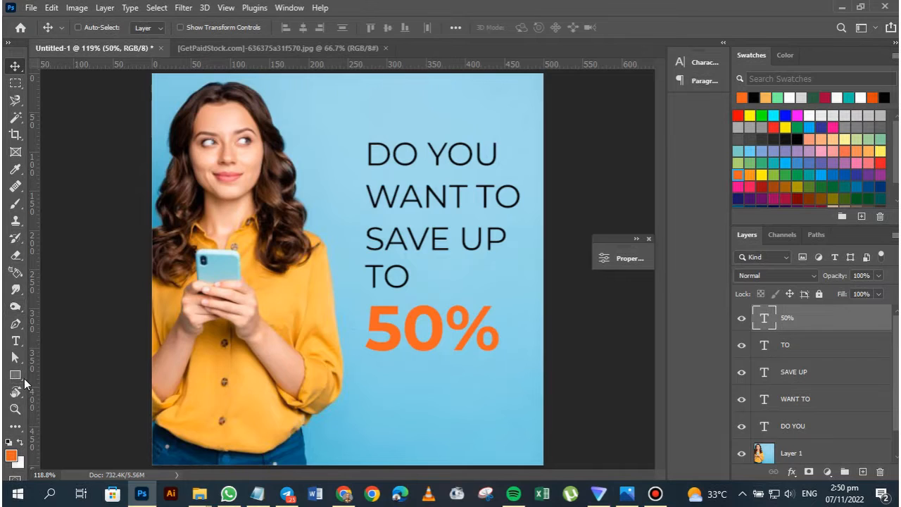
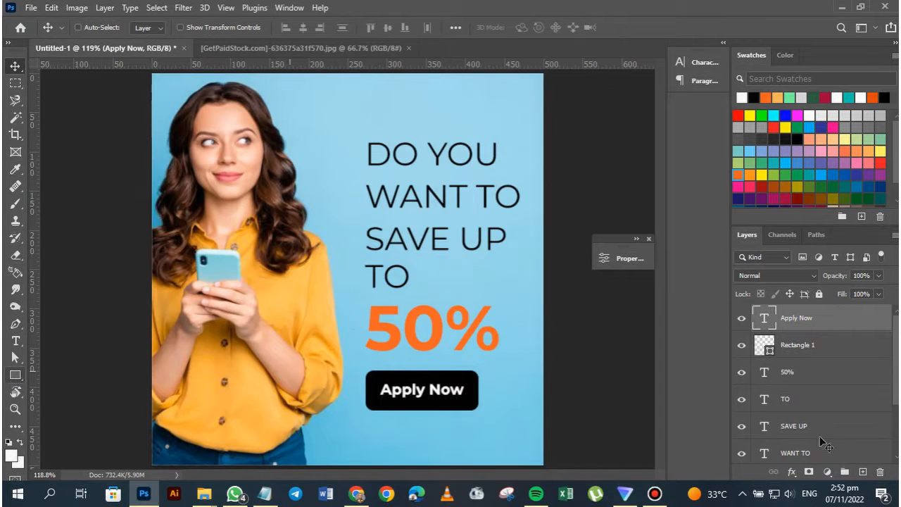
Select the woman's photo layer and set the Custom Shape tool to the zigzag shape
left_click_drag(896, 398, 896, 445)
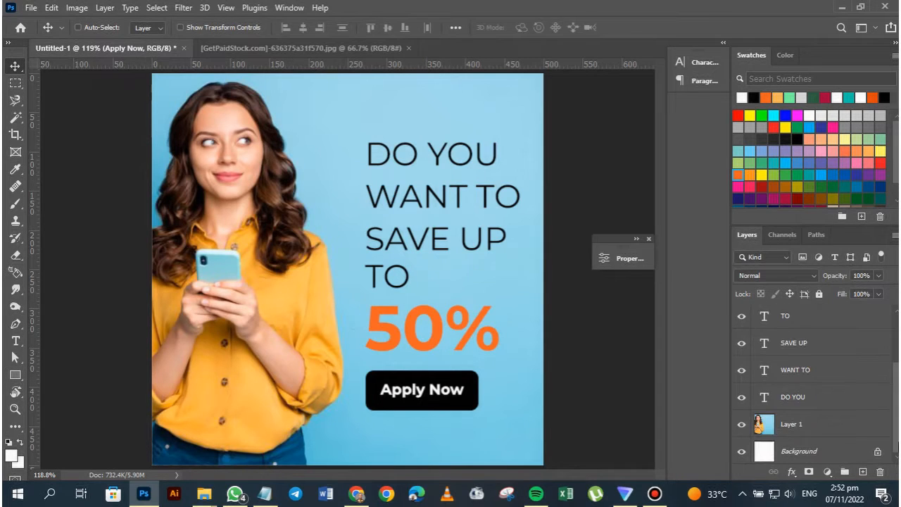
left_click(788, 427)
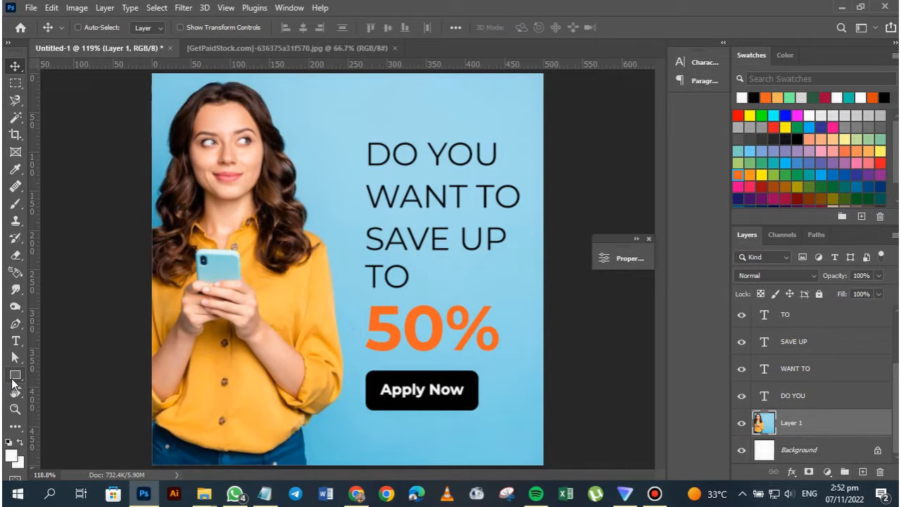
left_click(13, 380)
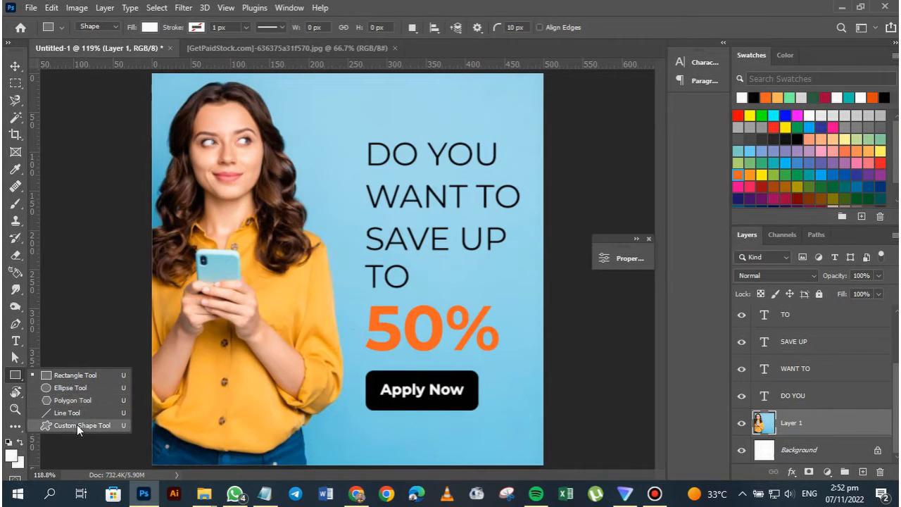
left_click(77, 426)
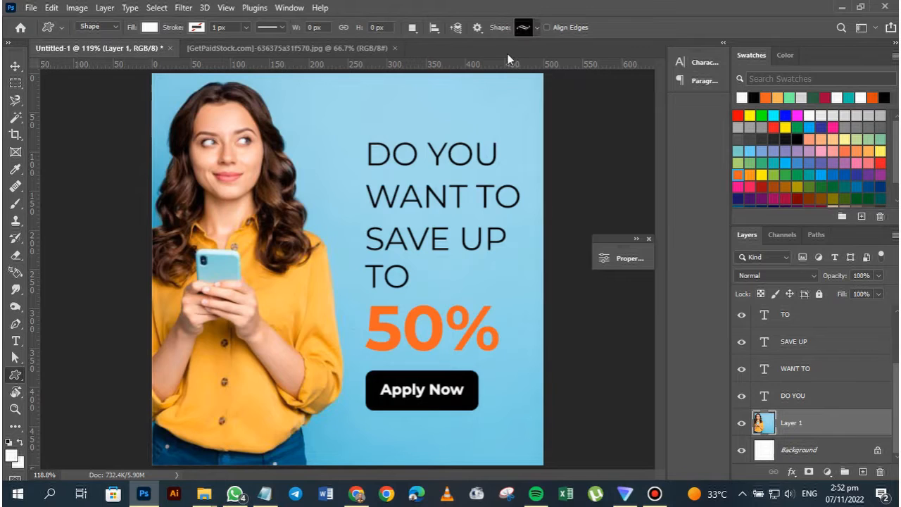
left_click(534, 32)
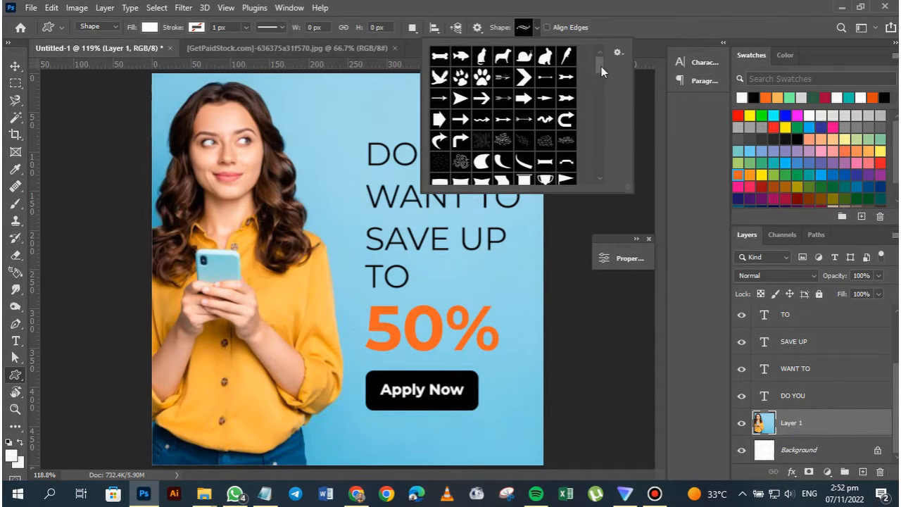
left_click_drag(601, 66, 603, 83)
scroll(604, 79, "up", 1)
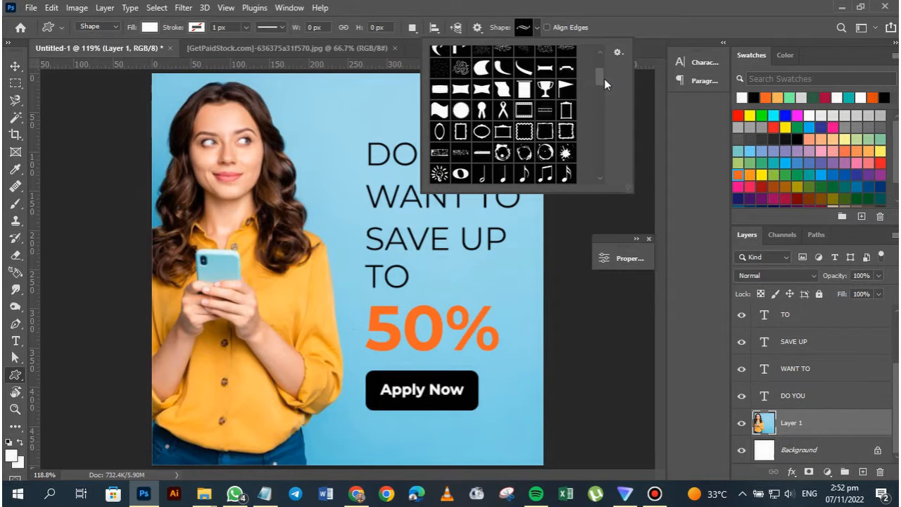
scroll(604, 79, "down", 6)
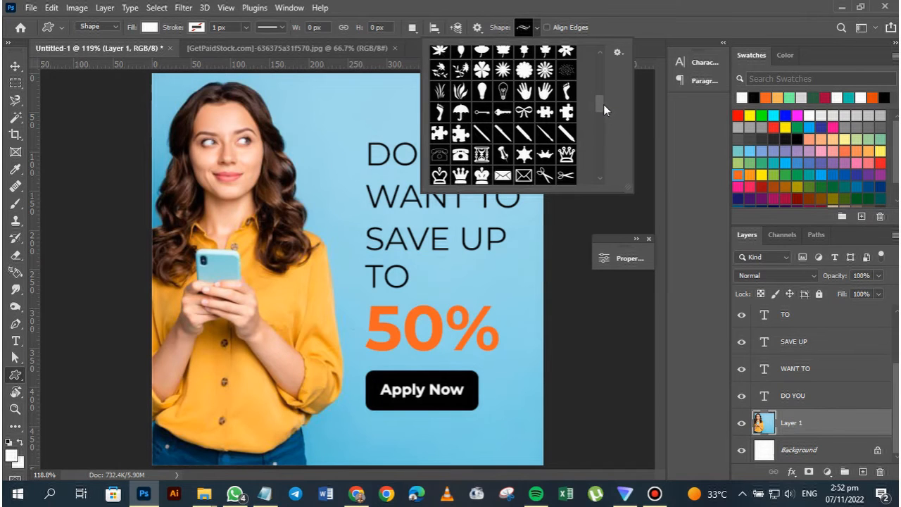
scroll(603, 104, "up", 1)
left_click_drag(604, 103, 603, 98)
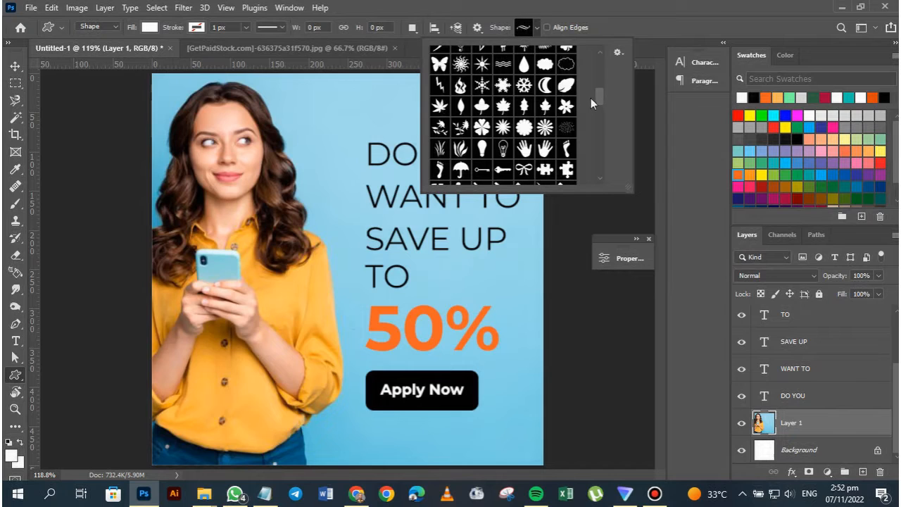
scroll(602, 96, "down", 1)
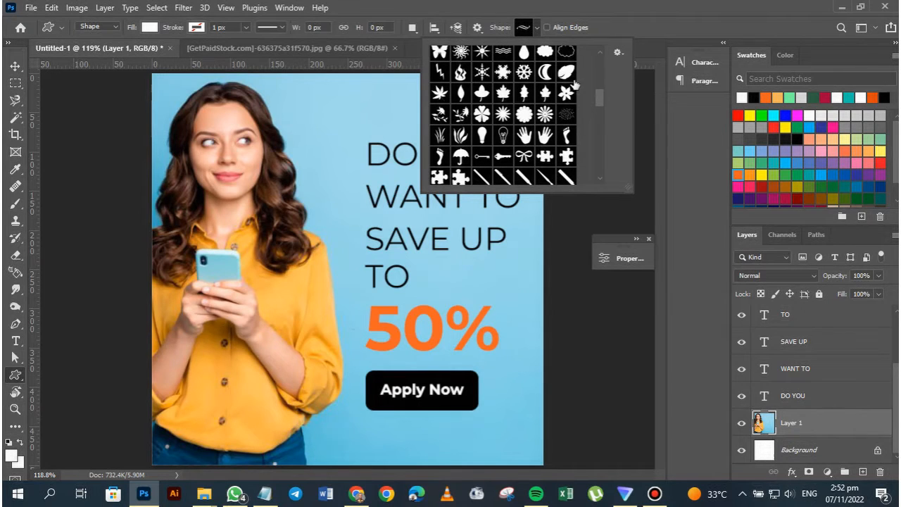
left_click_drag(601, 99, 590, 131)
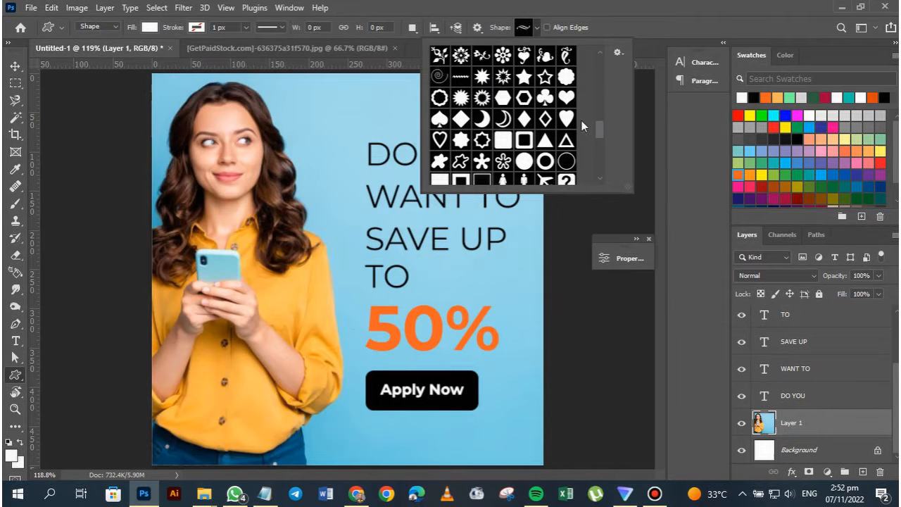
left_click(460, 76)
left_click(521, 4)
Draw a light-orange zigzag about 25 by 4 px between the woman's head and the DO YOU line
left_click(809, 139)
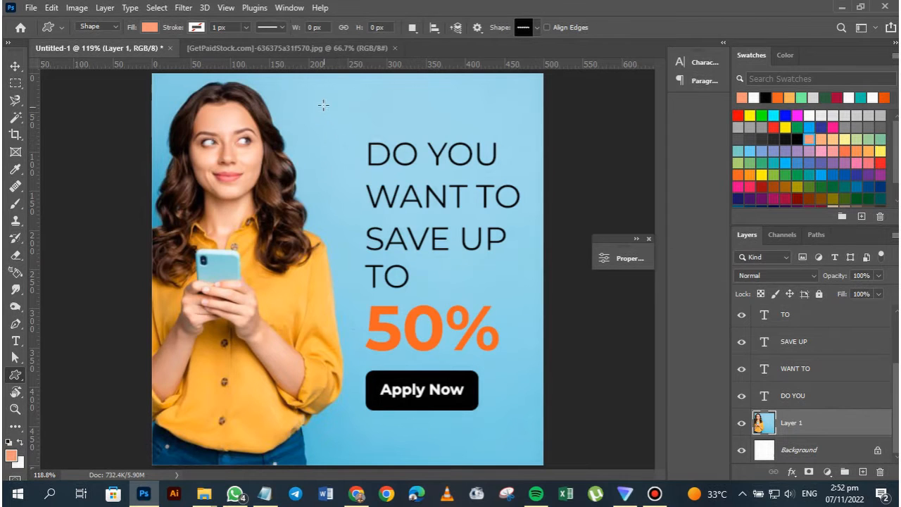
left_click_drag(323, 104, 346, 108)
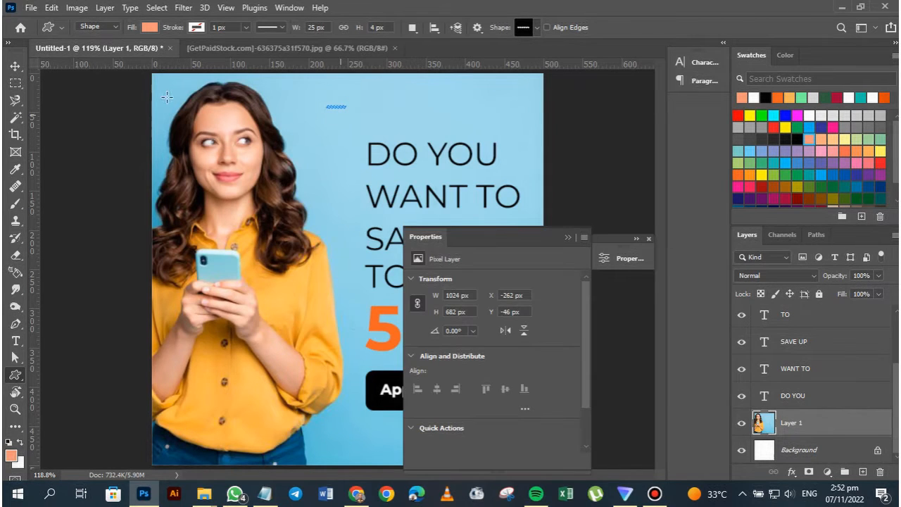
left_click(15, 66)
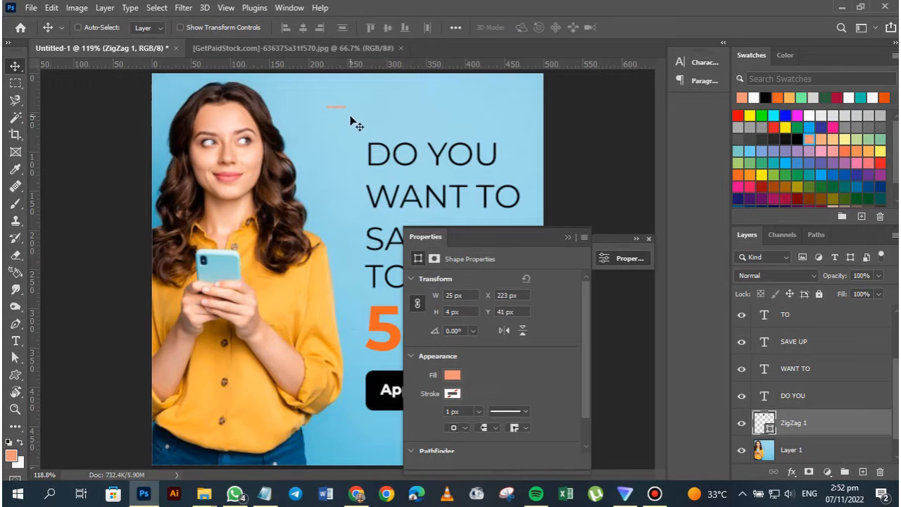
Rotate the zigzag to a diagonal and place a copy of it near the canvas's lower edge beside the woman
key("ctrl+t")
left_click_drag(356, 113, 373, 480)
key("Return")
Transform the zigzag copy to about 75 by 25 px at about 17° and move it above the percent sign
key("ctrl+t")
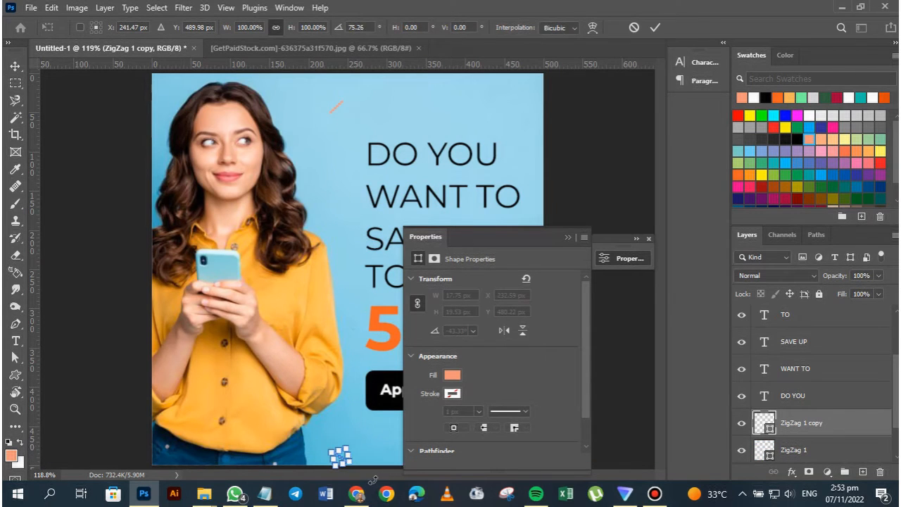
left_click_drag(355, 441, 389, 408)
key("Return")
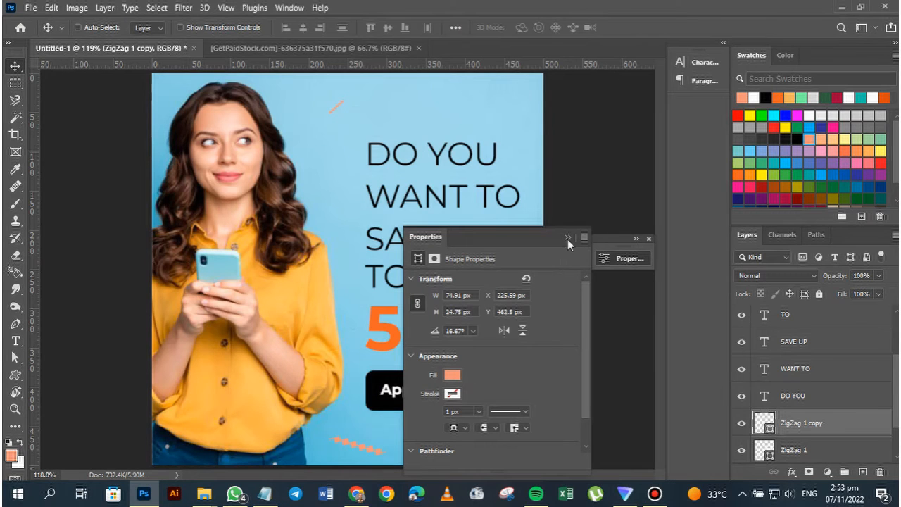
left_click(566, 238)
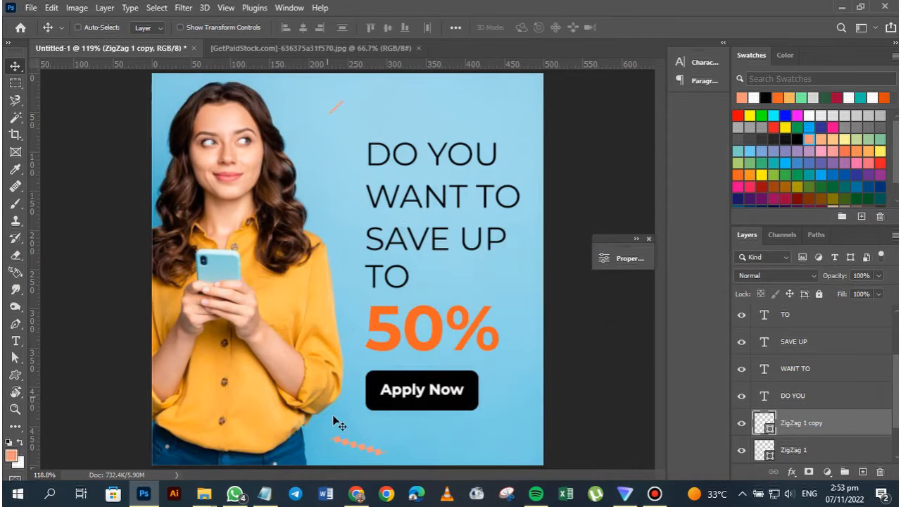
left_click_drag(354, 453, 480, 287)
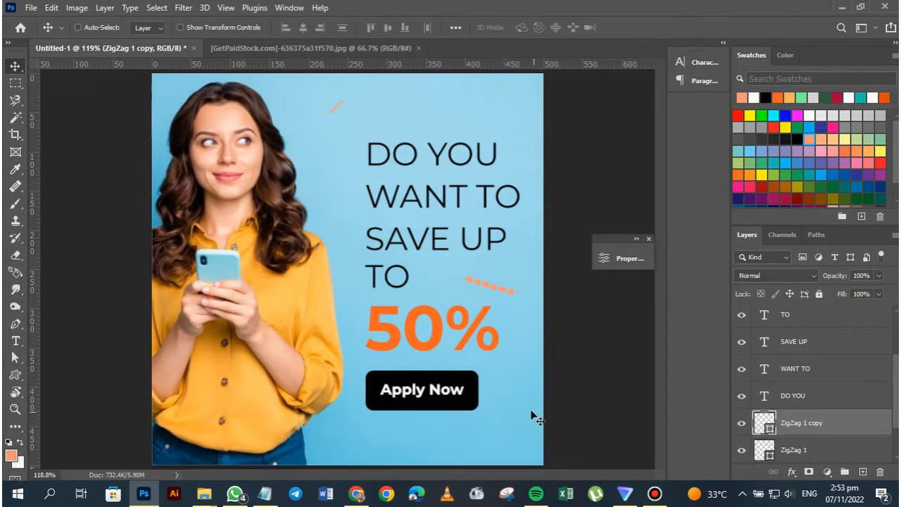
Select the small original zigzag and move it just below the UP of SAVE UP
right_click(333, 113)
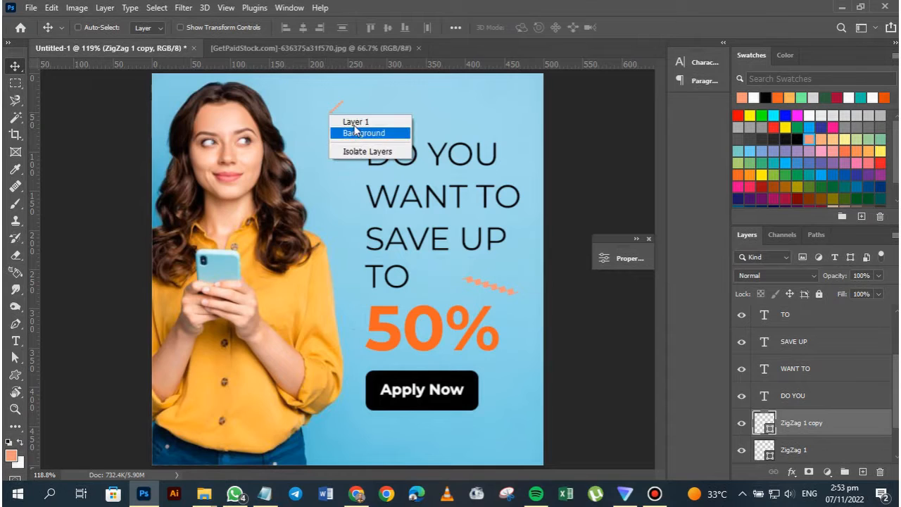
right_click(333, 113)
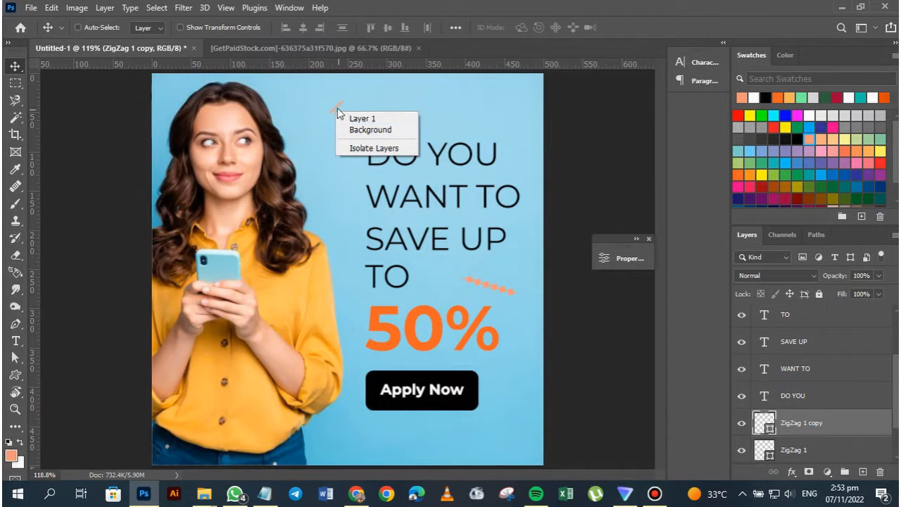
right_click(337, 111)
left_click(351, 115)
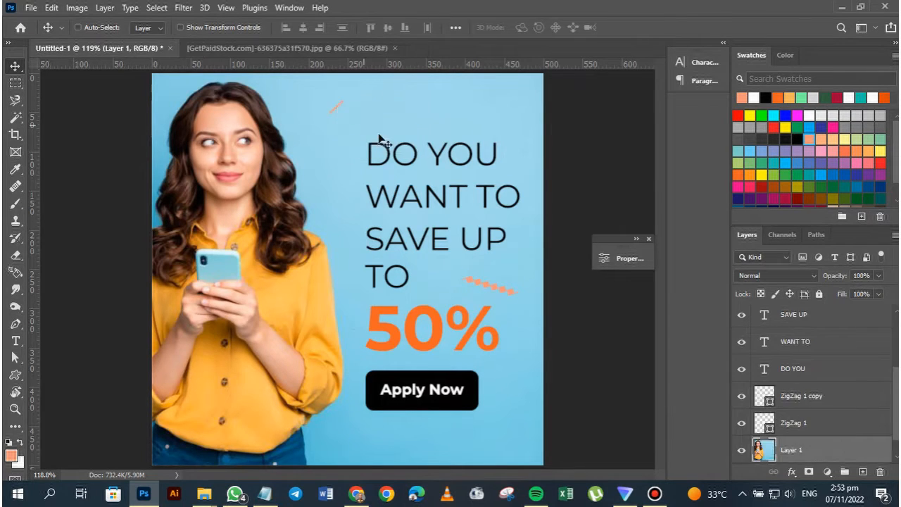
left_click(817, 423)
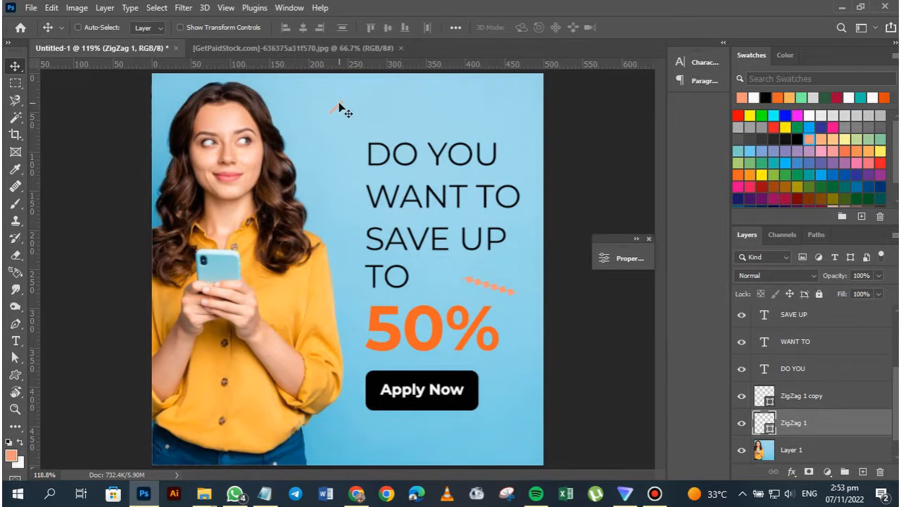
left_click_drag(341, 109, 473, 262)
Select the larger zigzag copy and shift it next to the word TO
right_click(495, 289)
left_click(519, 295)
left_click_drag(496, 287, 459, 285)
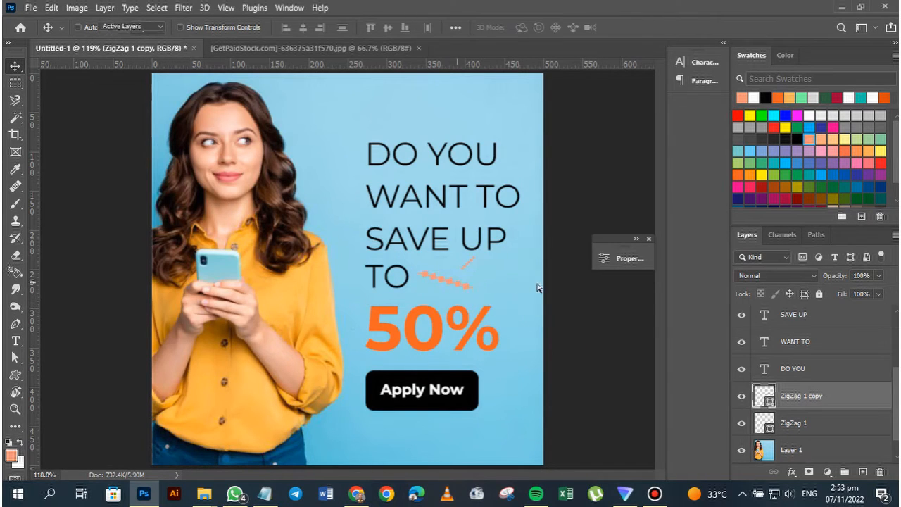
Recolour the larger zigzag copy beside TO pale yellow and return to the Move tool
key("a")
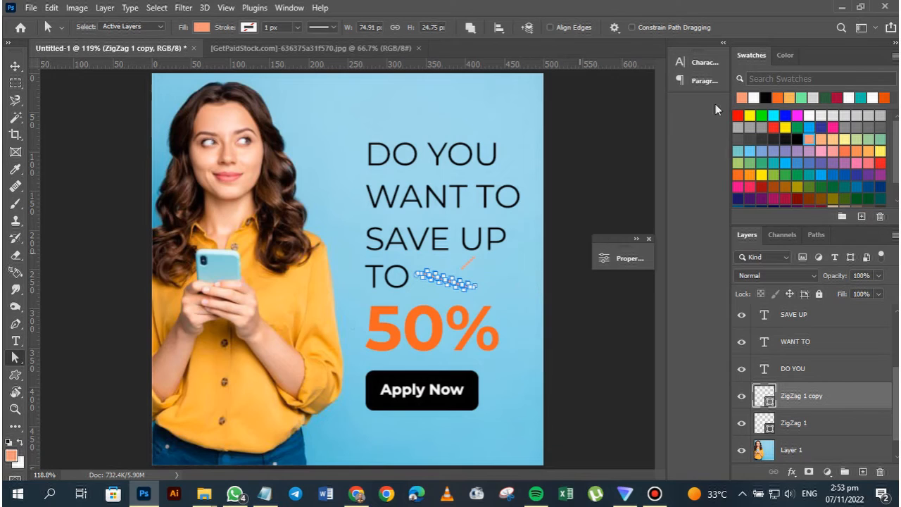
left_click(843, 139)
left_click(21, 68)
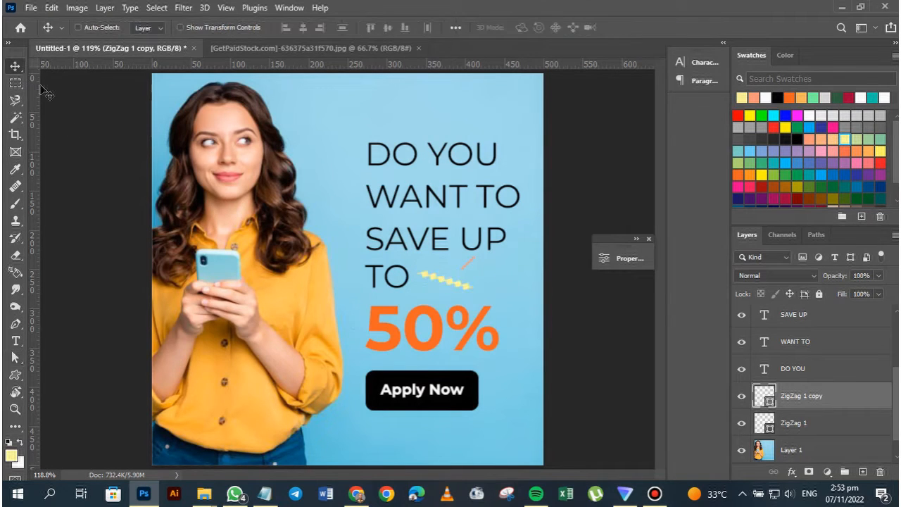
Move the yellow zigzag to just above the percent sign and nudge the small orange zigzag slightly down and to the right
left_click_drag(462, 294, 495, 300)
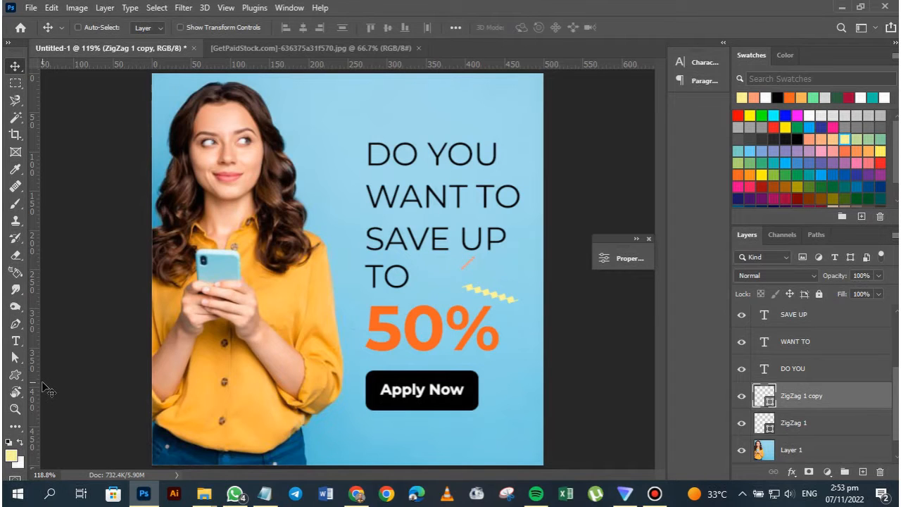
right_click(470, 271)
left_click(793, 420)
left_click_drag(473, 267, 477, 274)
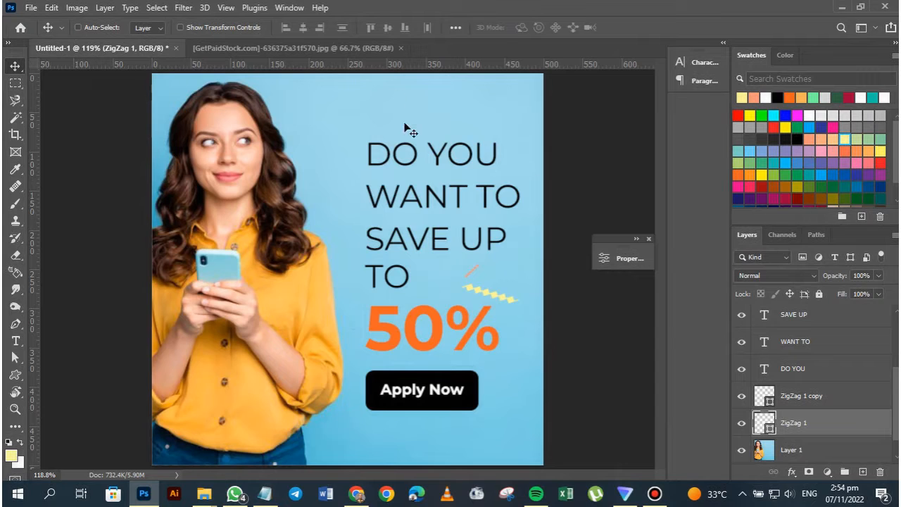
left_click(297, 14)
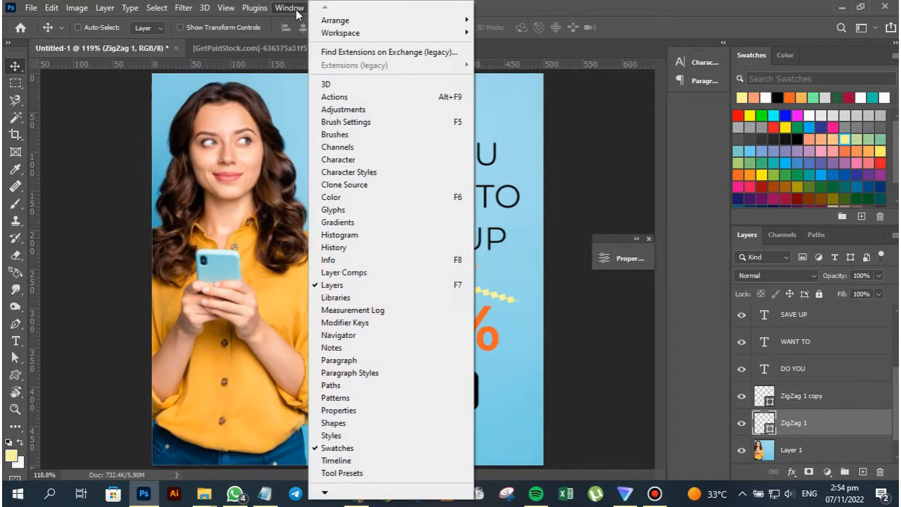
left_click(331, 460)
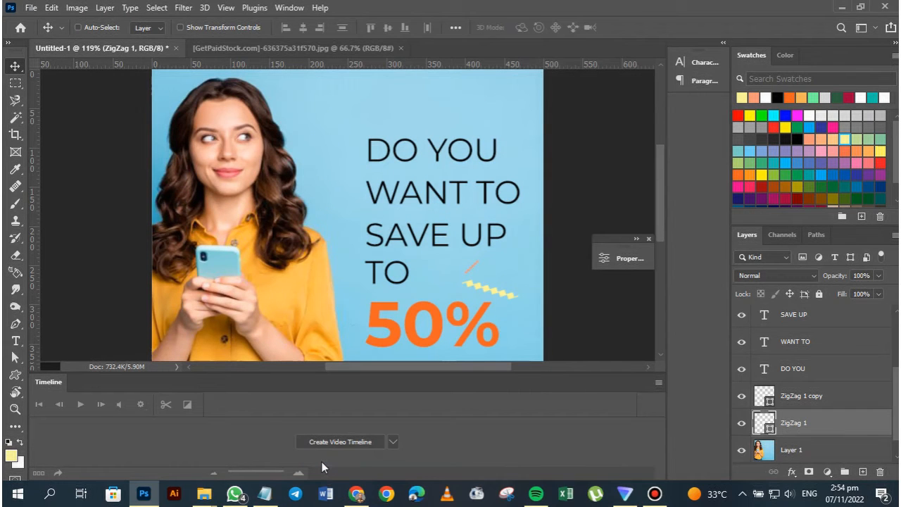
left_click(289, 8)
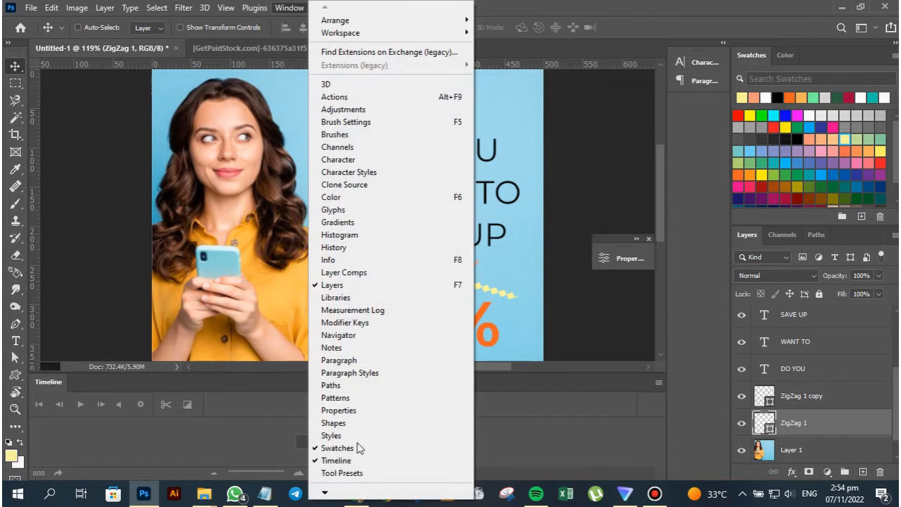
left_click(342, 460)
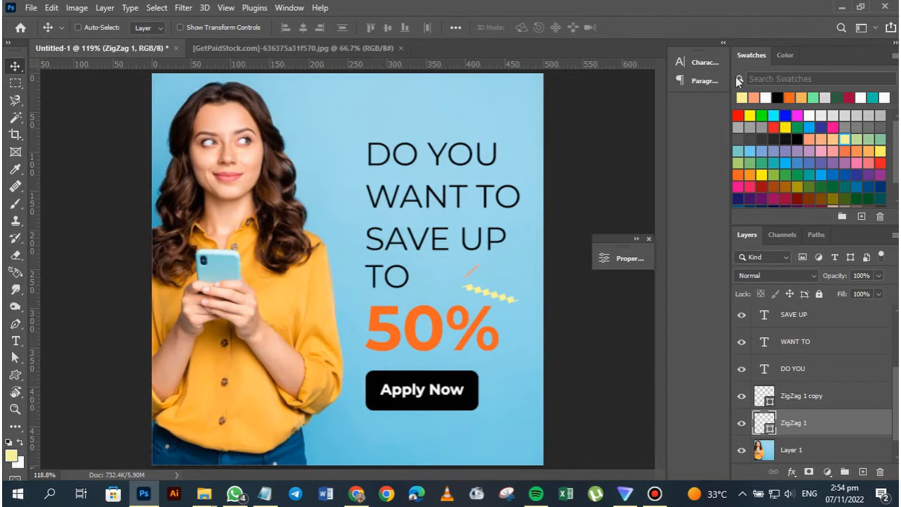
Switch to the Motion workspace and create a frame animation from the graphic
left_click(866, 32)
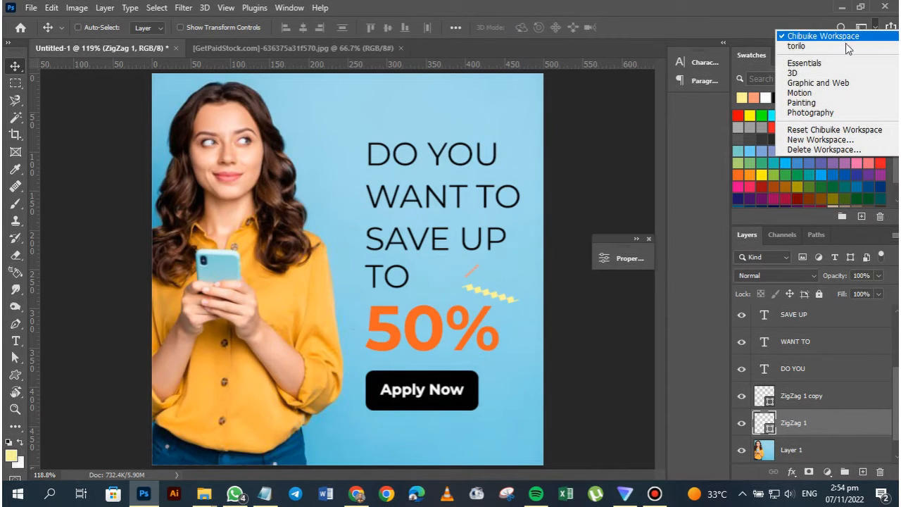
left_click(817, 95)
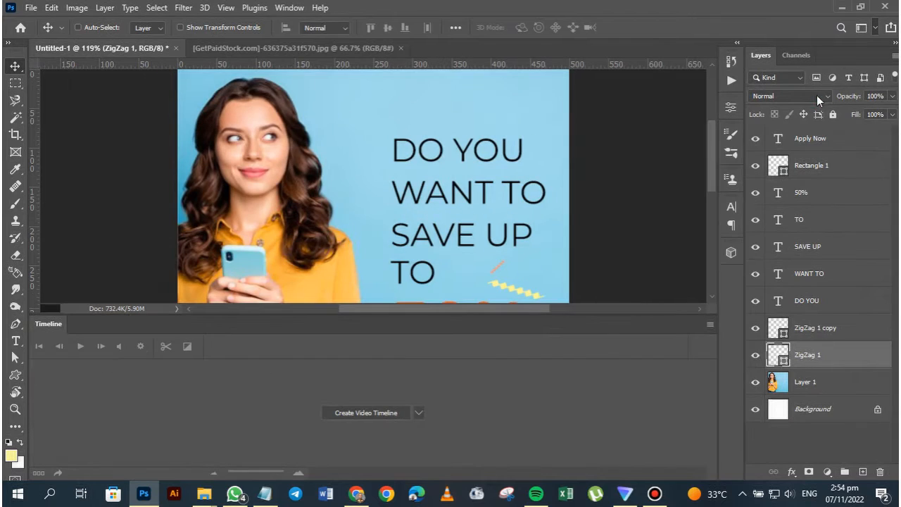
left_click(419, 413)
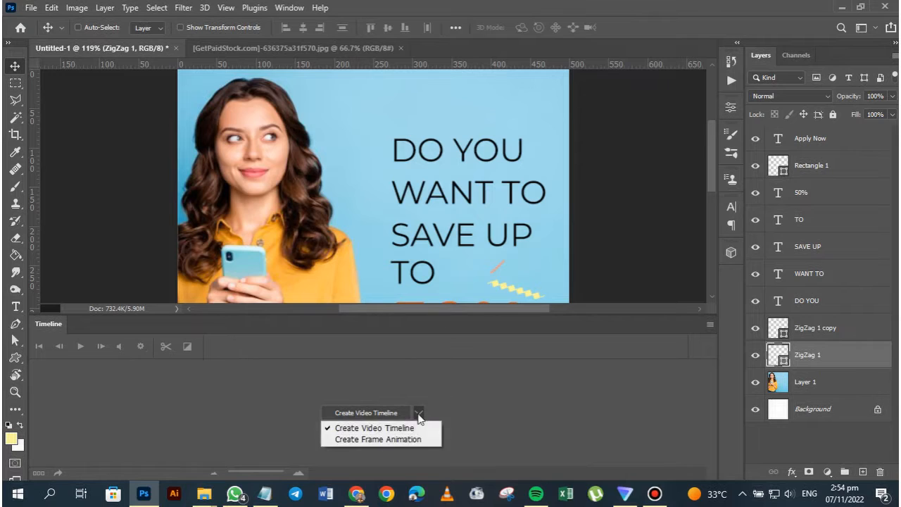
left_click(388, 439)
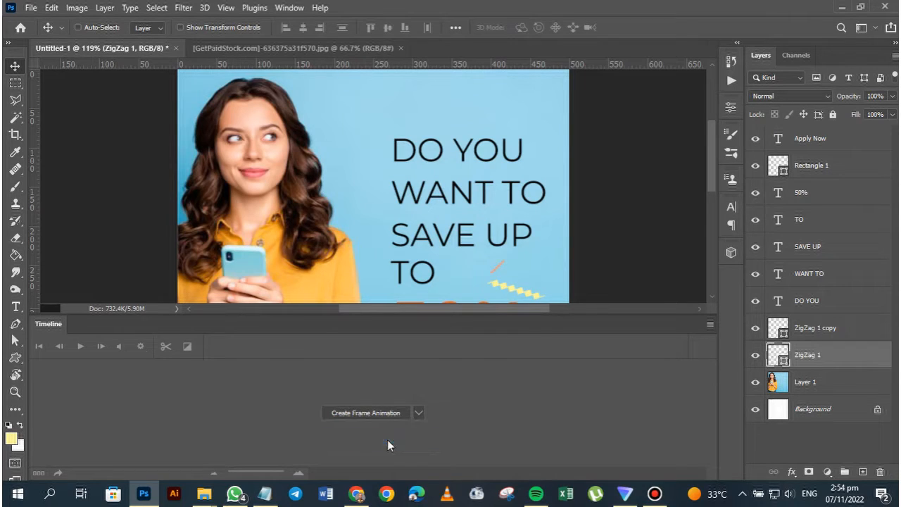
left_click(352, 413)
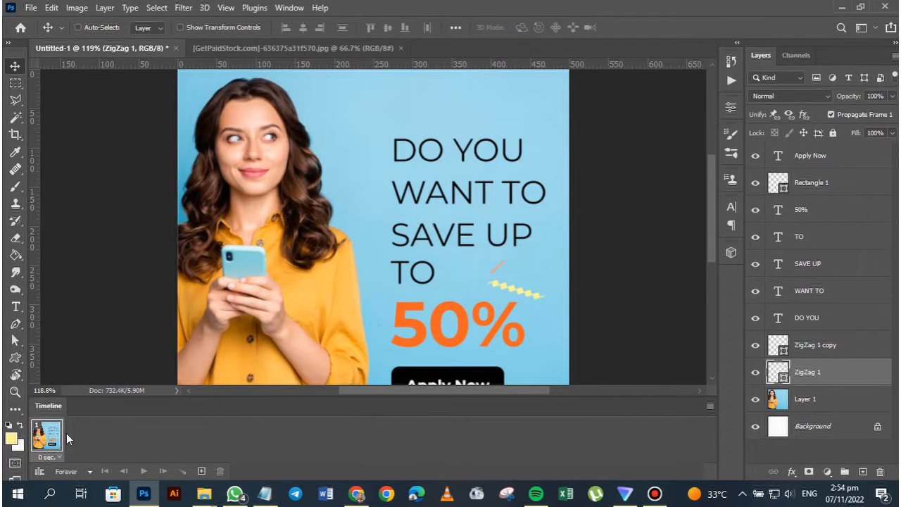
Add a second frame to the animation by duplicating the first one
scroll(711, 240, "down", 1)
scroll(711, 241, "down", 3)
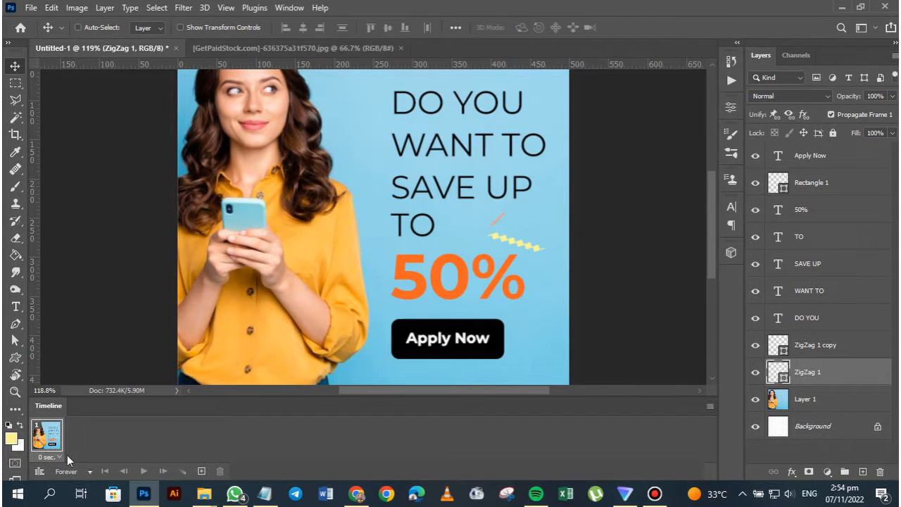
left_click(201, 475)
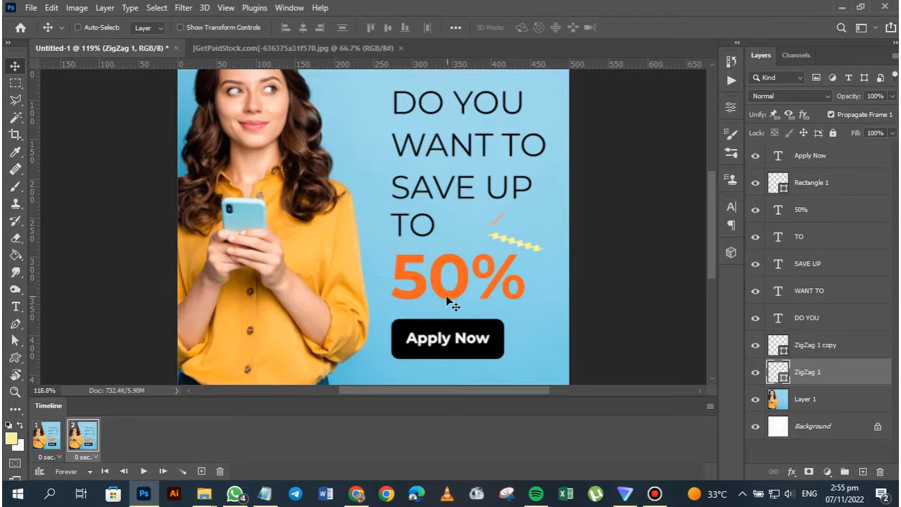
Show the colour swatches, recolour the whole 50% text bright pink with frame 2 active, and return to the Move tool
left_click(825, 215)
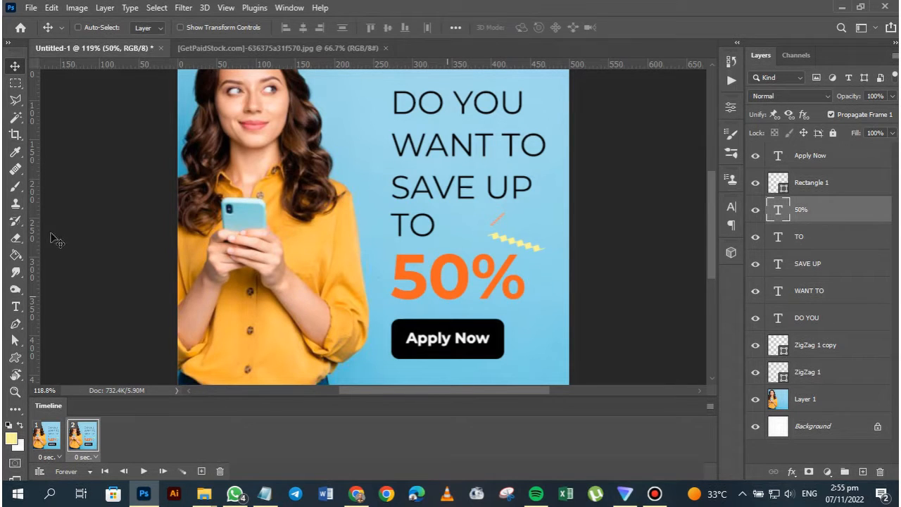
left_click(16, 307)
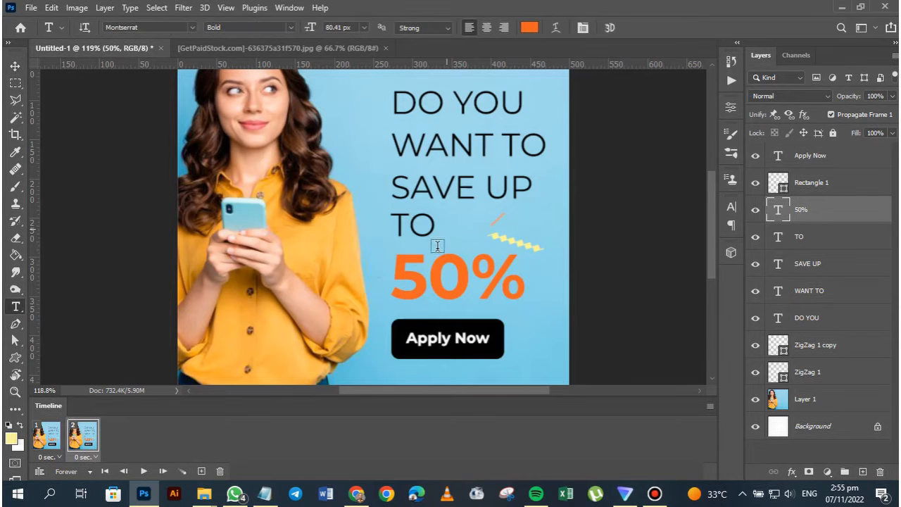
left_click(427, 278)
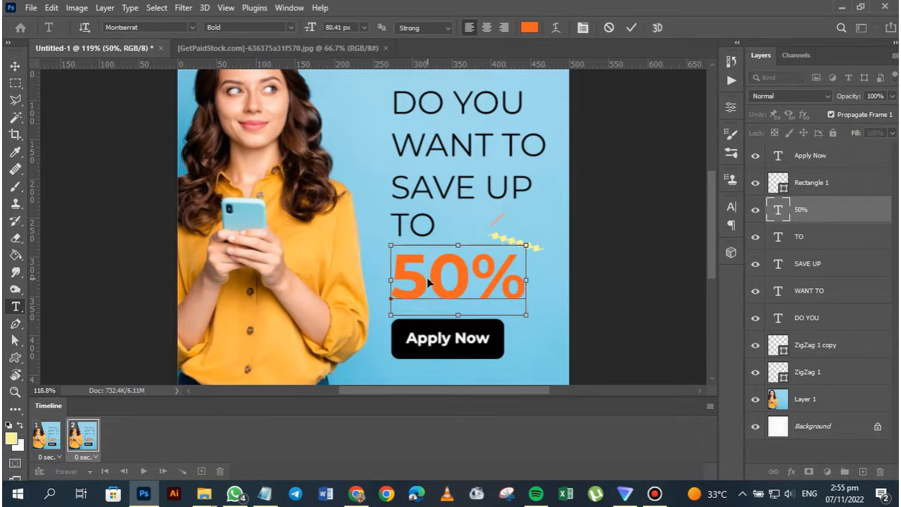
key("ctrl+a")
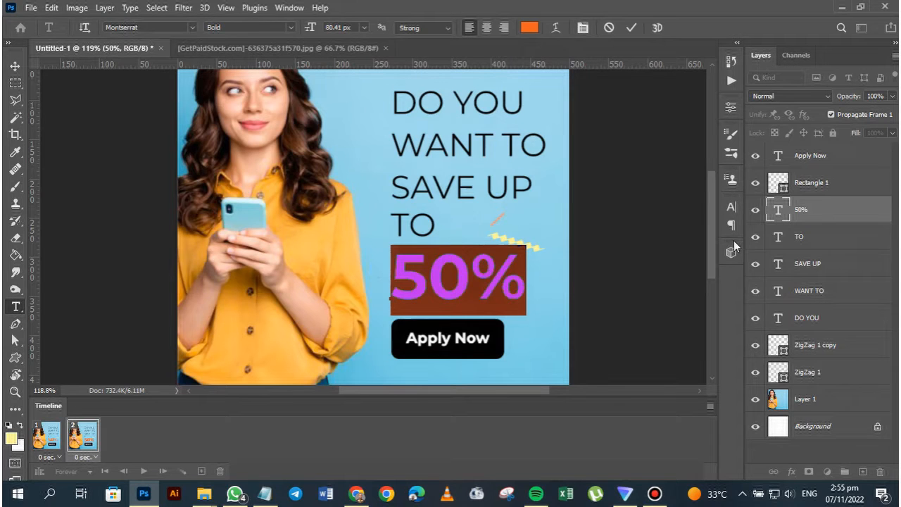
left_click(285, 9)
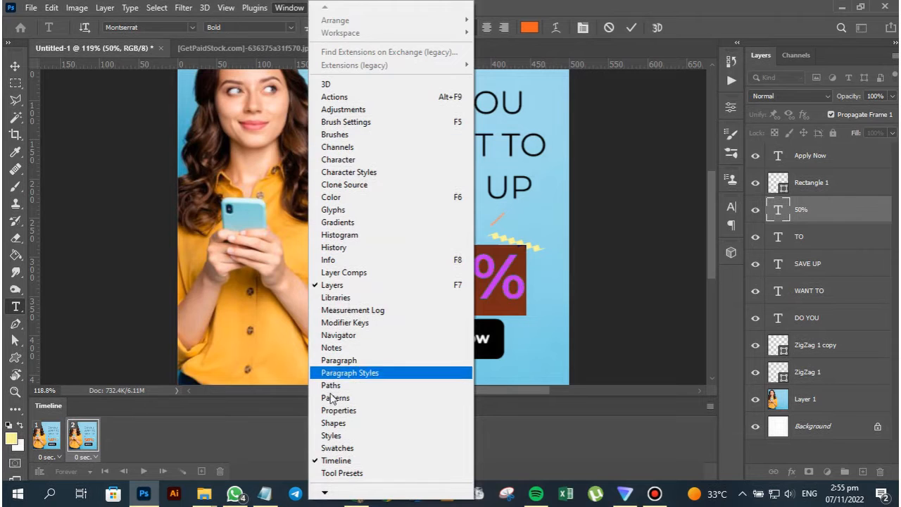
left_click(332, 448)
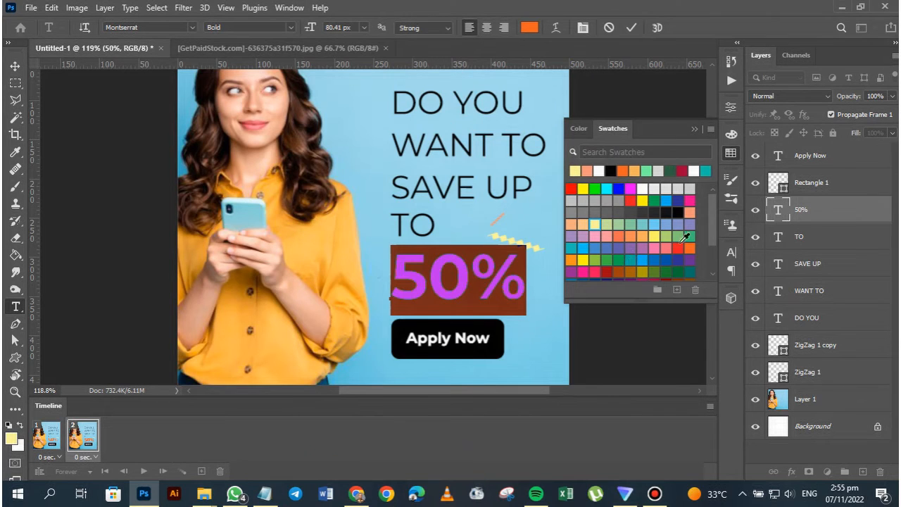
mouse_move(714, 222)
left_mouse_down()
mouse_move(711, 248)
mouse_move(717, 218)
left_mouse_up()
left_click(692, 200)
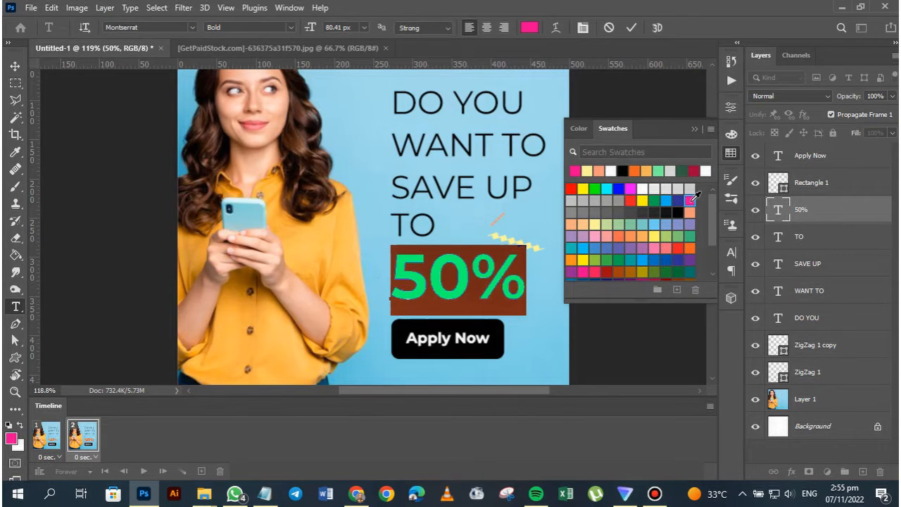
left_click(463, 274)
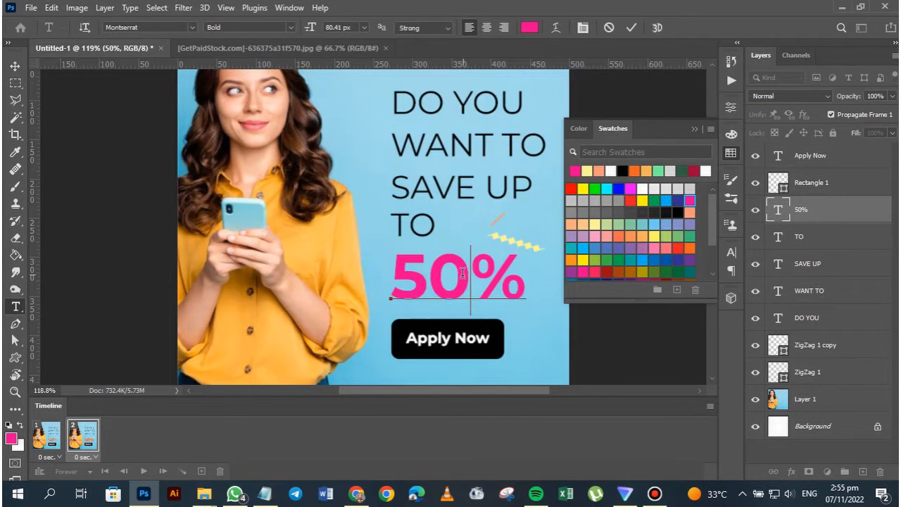
left_click(14, 65)
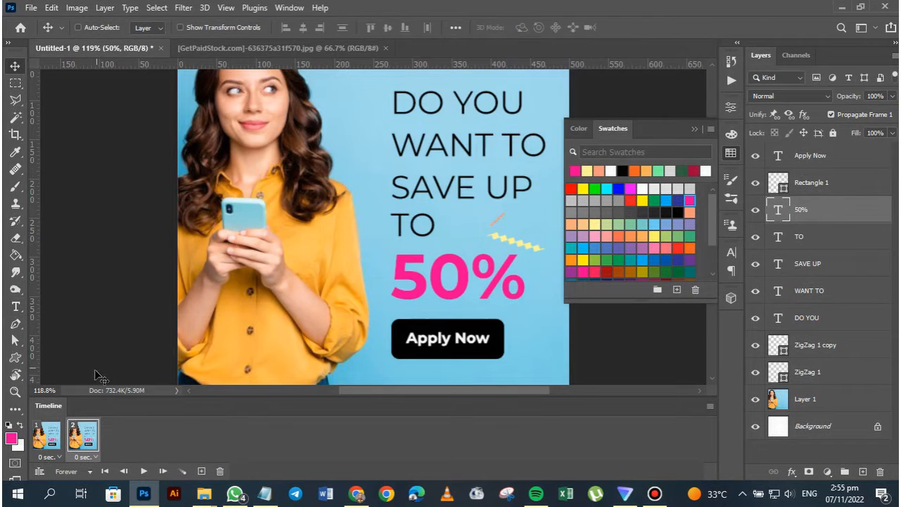
Compare the 50% text between frames 1 and 2, and undo its pink recolouring
left_click(45, 440)
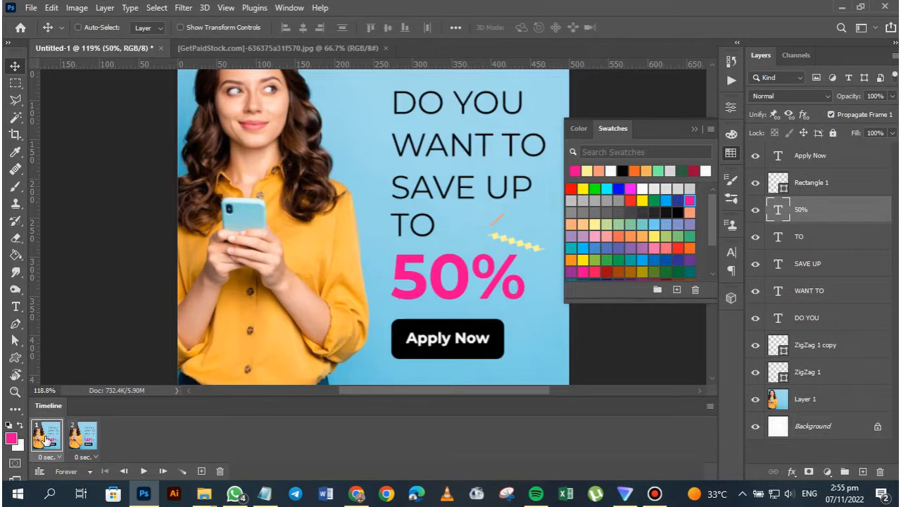
left_click(84, 438)
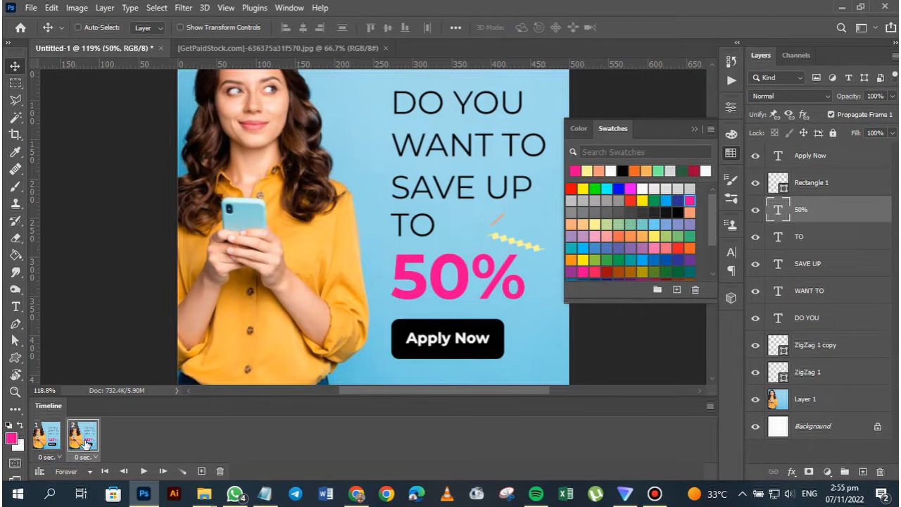
left_click(46, 442)
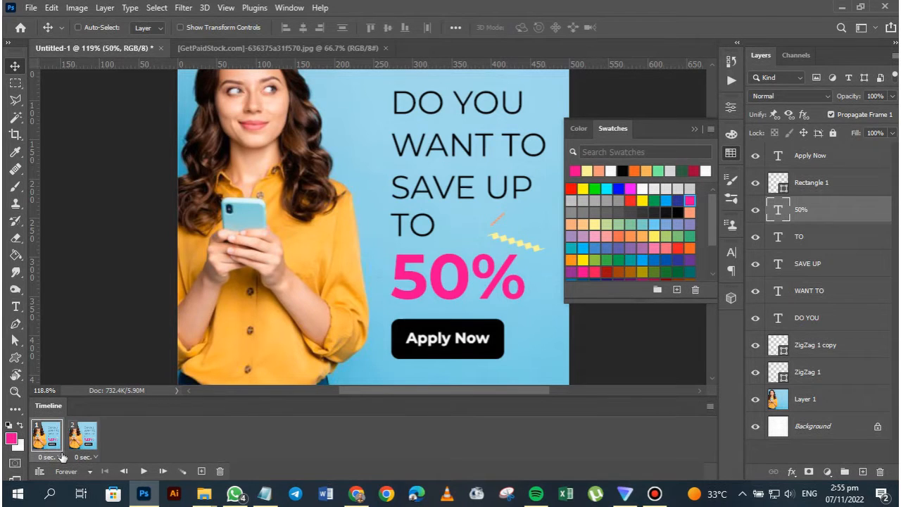
left_click(90, 445)
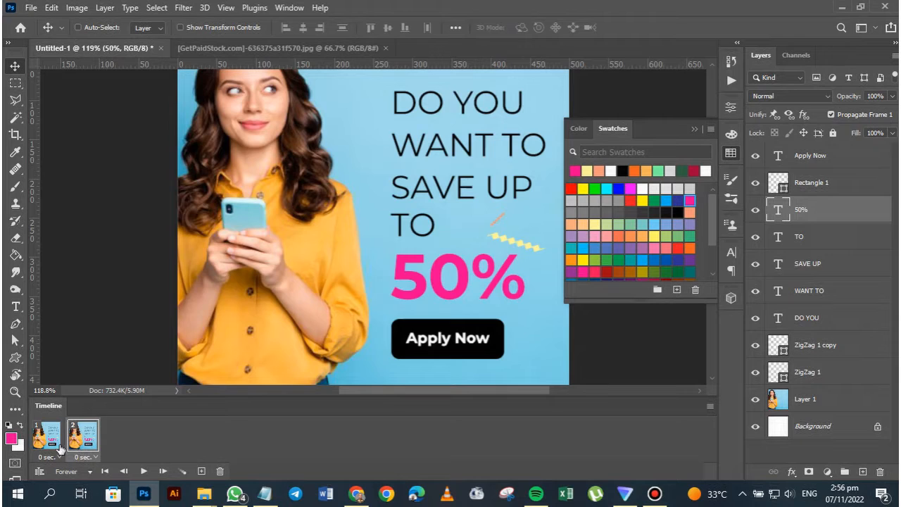
left_click(91, 458)
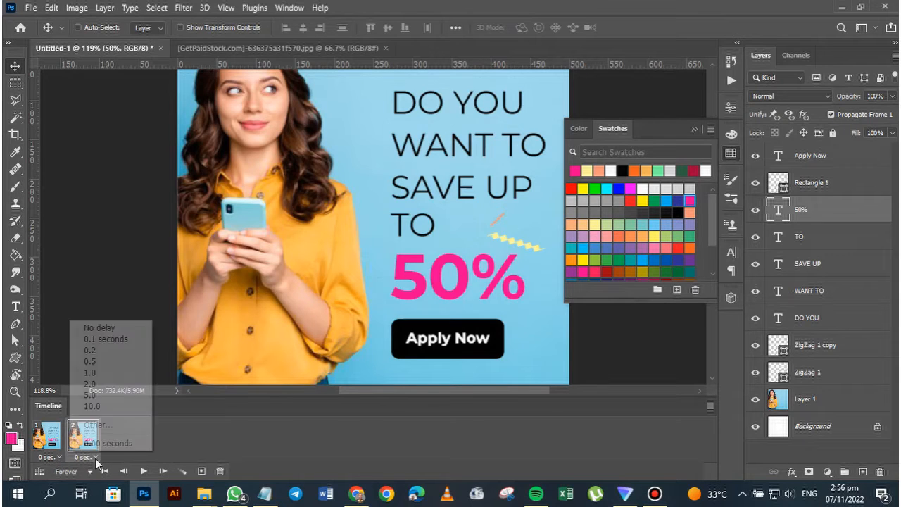
left_click(48, 458)
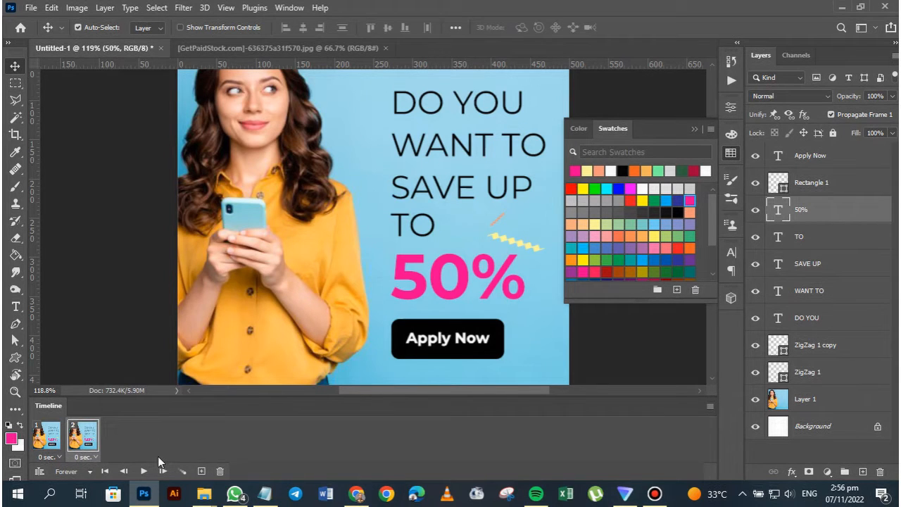
key("ctrl+z")
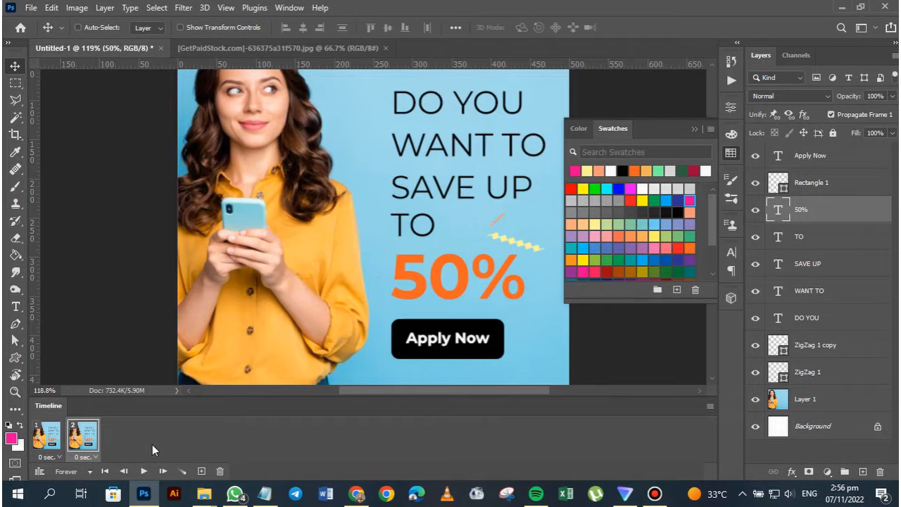
Set the delay of frame 2 to 0.5 seconds
left_click(43, 441)
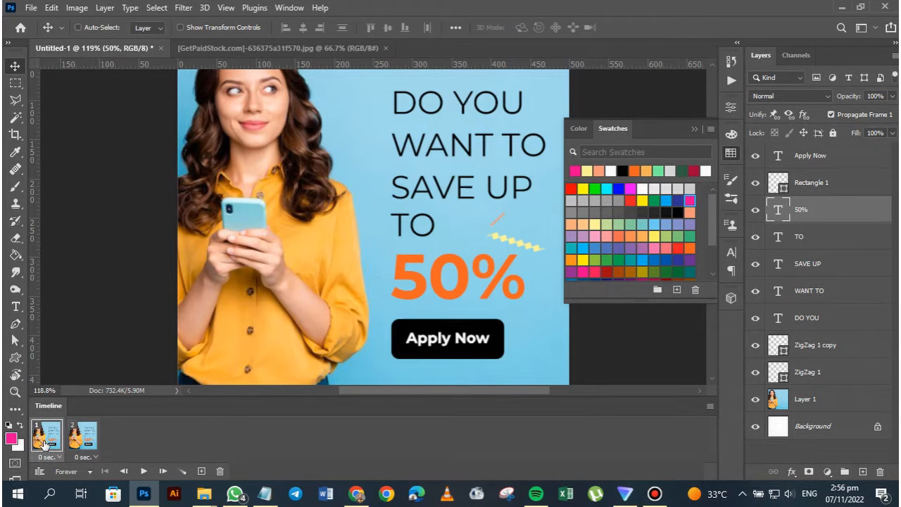
left_click(90, 440)
left_click(93, 457)
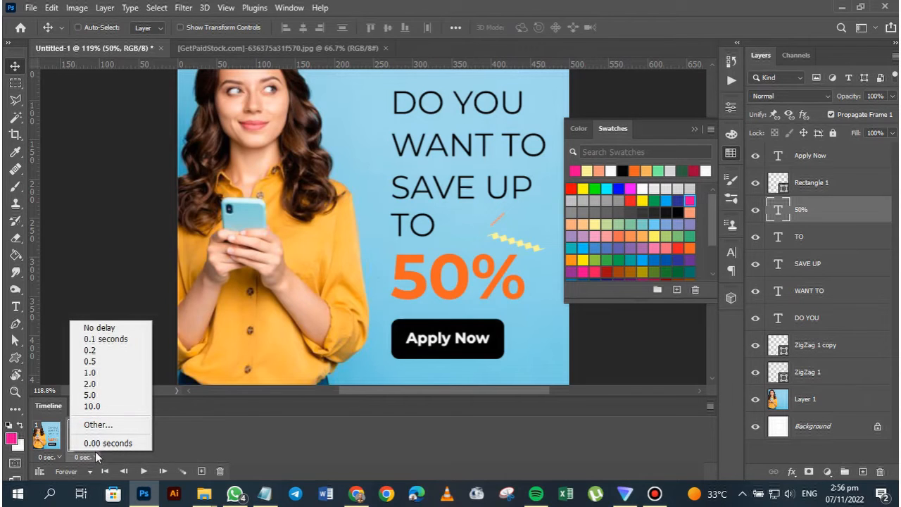
left_click(90, 361)
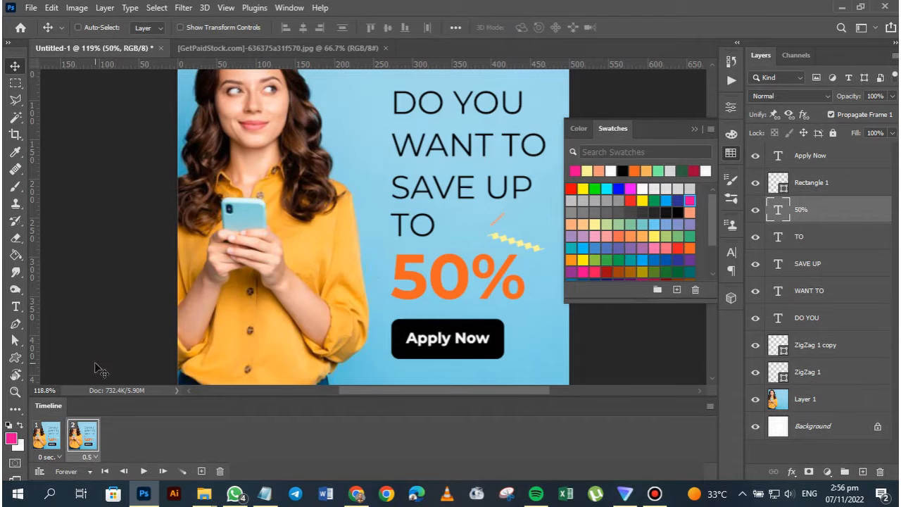
Recolour the entire 50% text bright pink while frame 2 is active, and return to the Move tool
key("t")
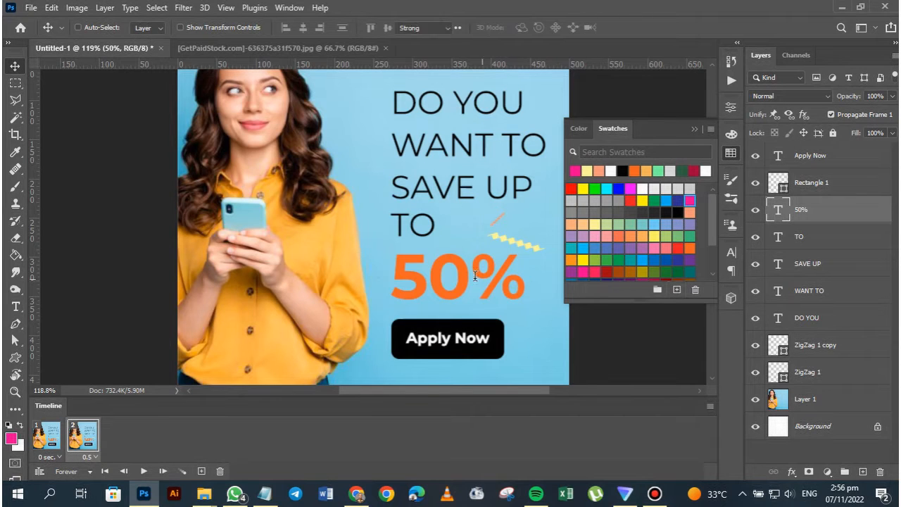
left_click(467, 276)
key("ctrl+a")
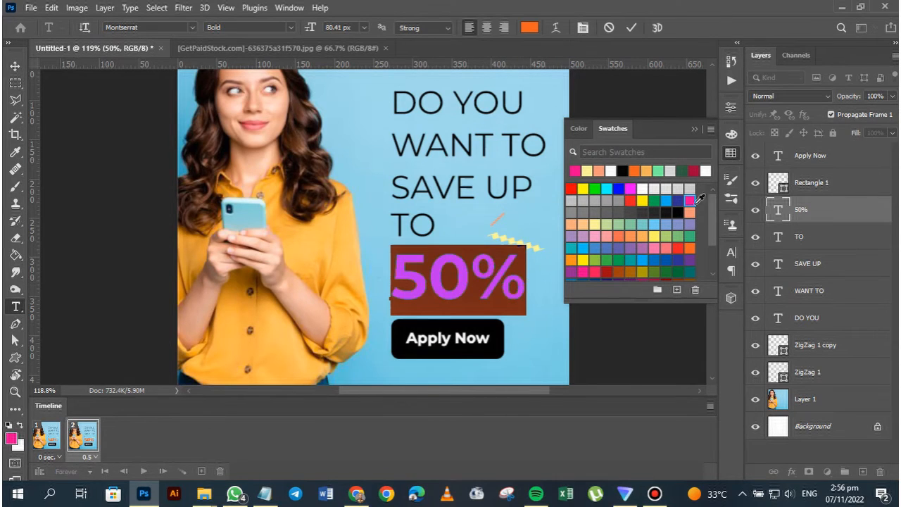
left_click(689, 202)
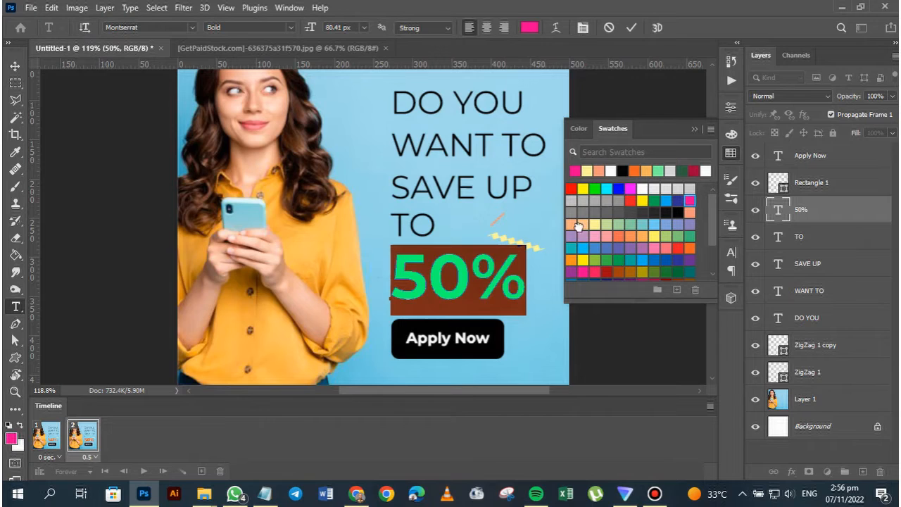
left_click(16, 67)
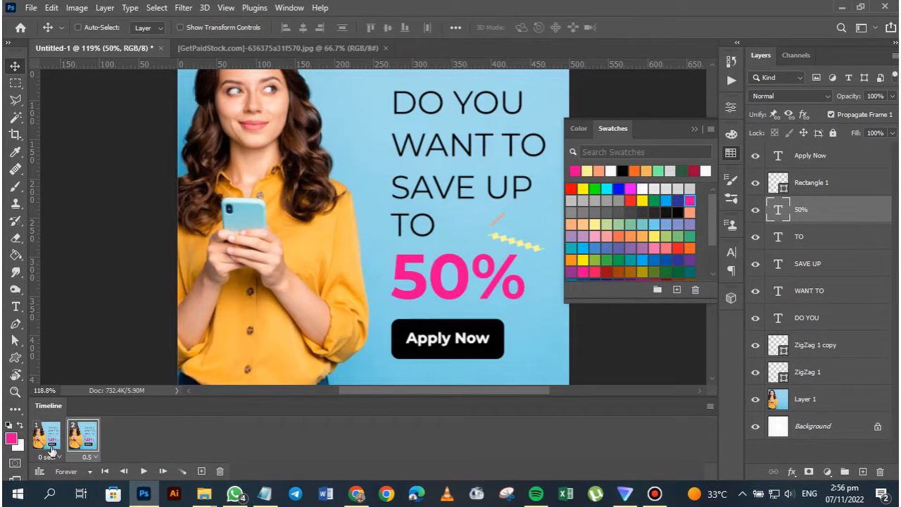
Set the delay of frame 1 to 0.1 seconds
left_click(51, 446)
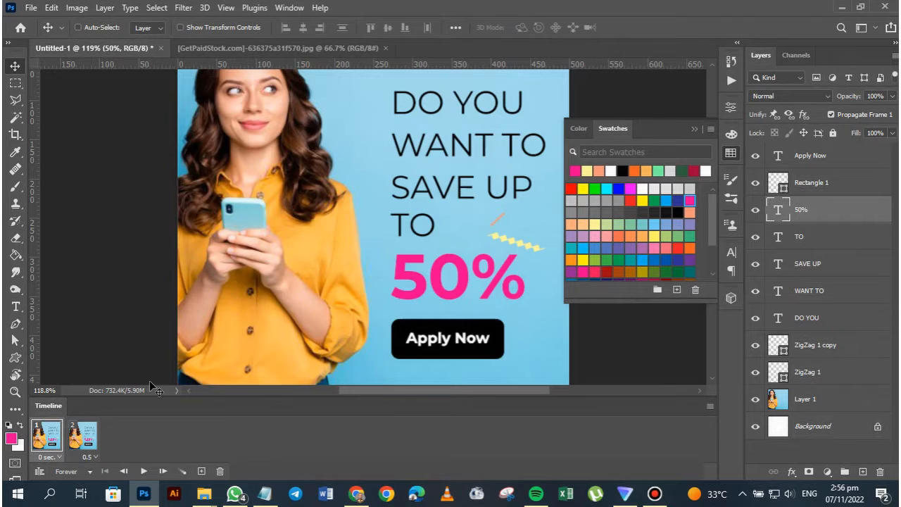
key("t")
left_click(59, 457)
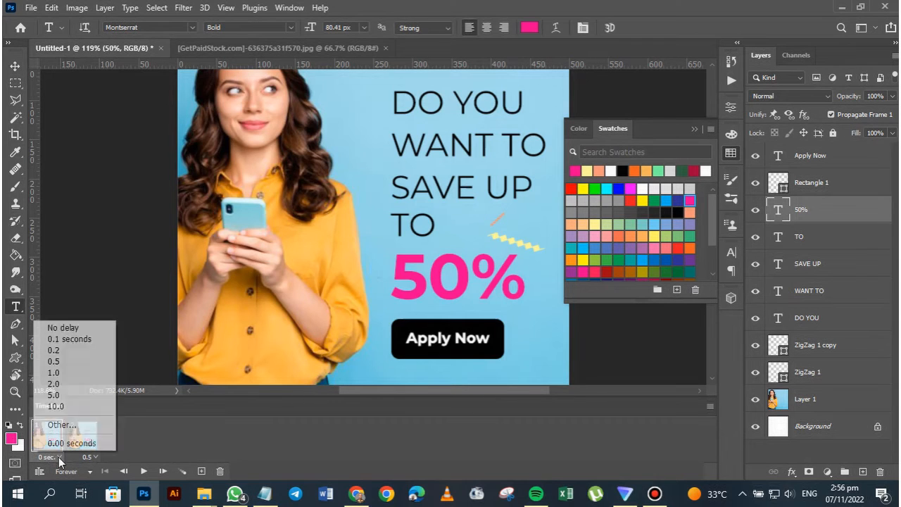
left_click(76, 341)
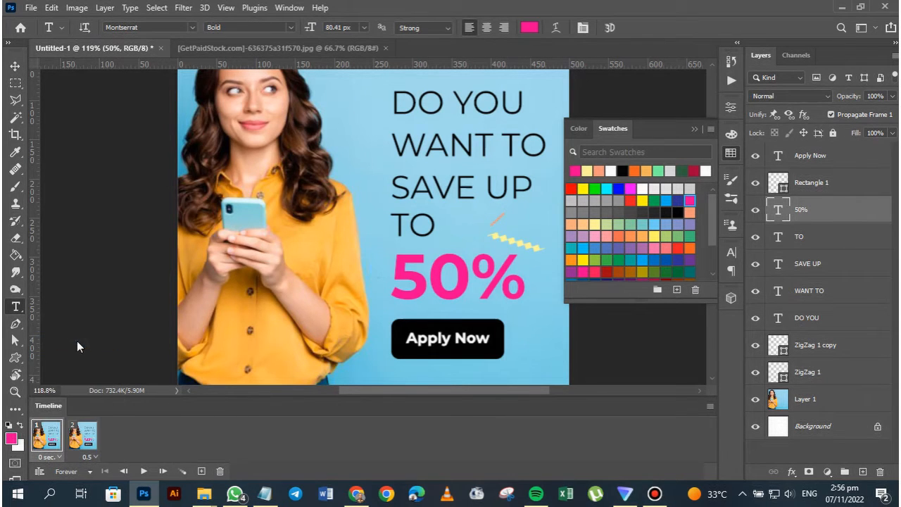
Recolour the whole 50% text orange with frame 1 active, and compare it between frames 1 and 2
left_click(438, 278)
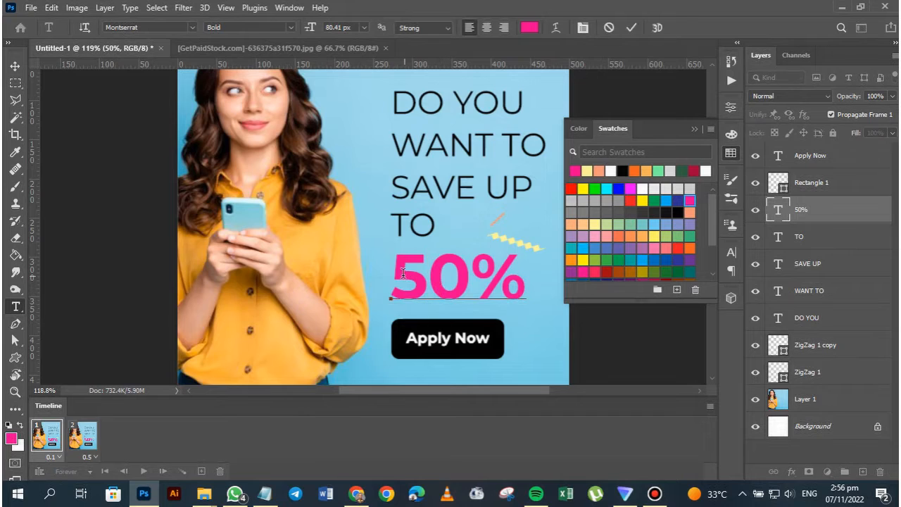
left_click_drag(395, 276, 523, 273)
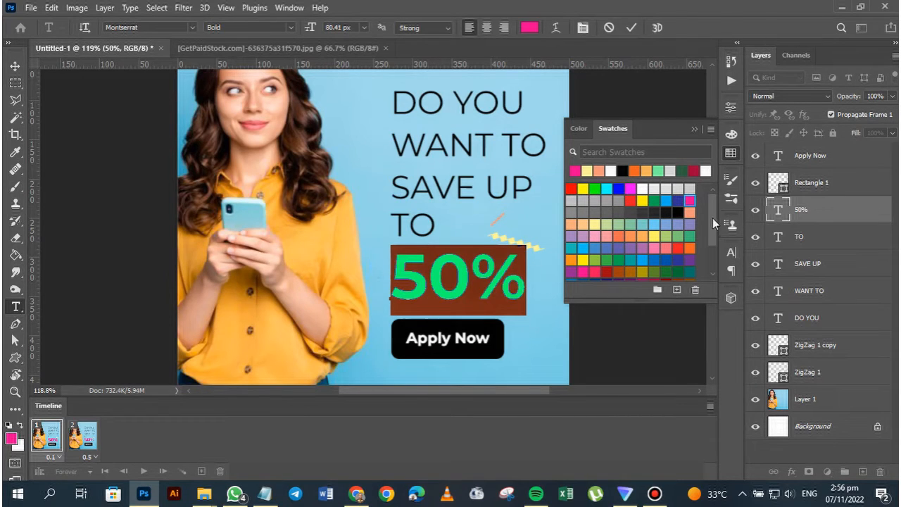
left_click(636, 171)
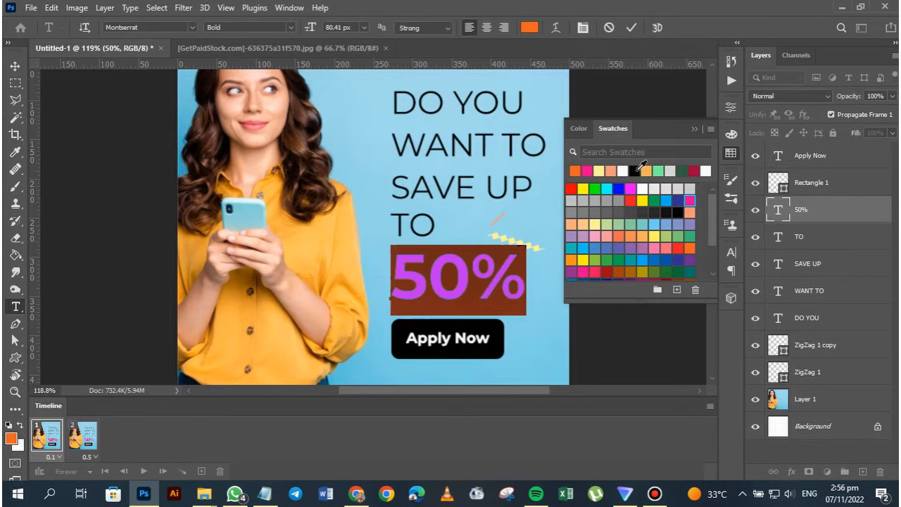
left_click(14, 66)
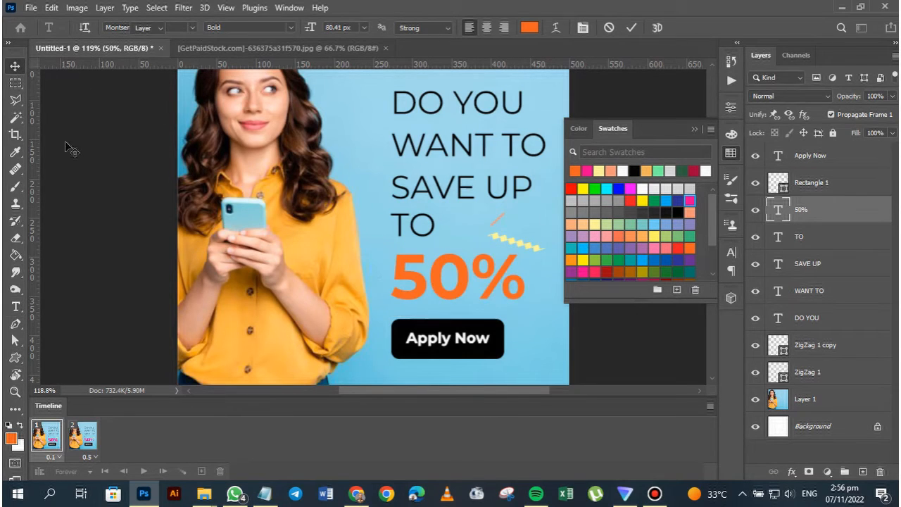
left_click(79, 445)
left_click(42, 443)
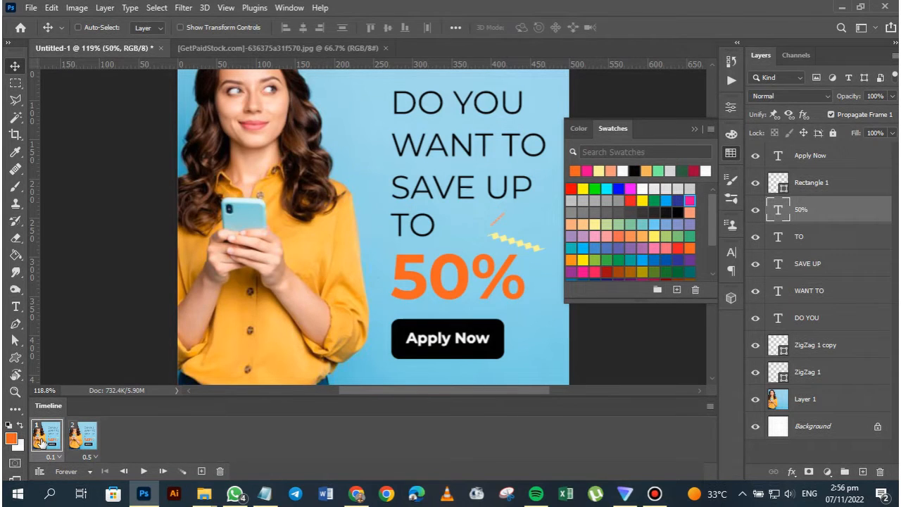
Duplicate the 50% text layer, delete the hidden duplicate, and compare frames 1 and 2
key("ctrl+j")
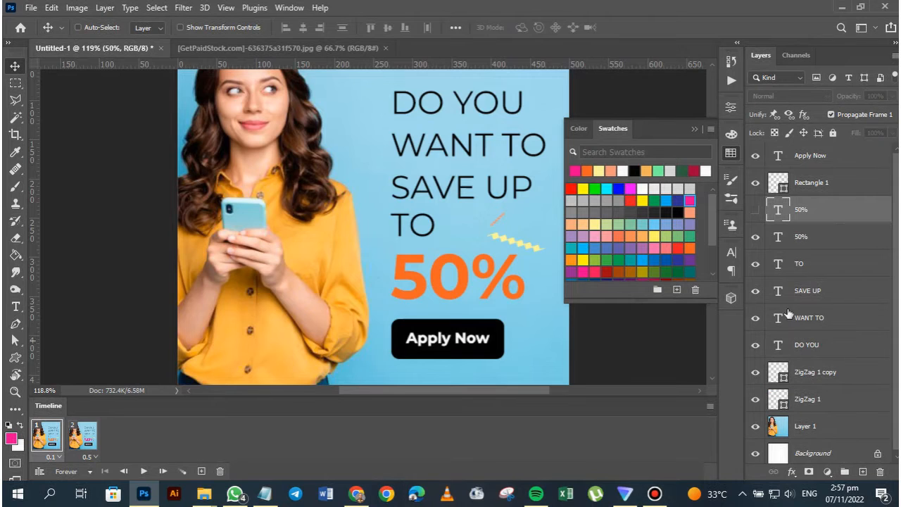
key("Delete")
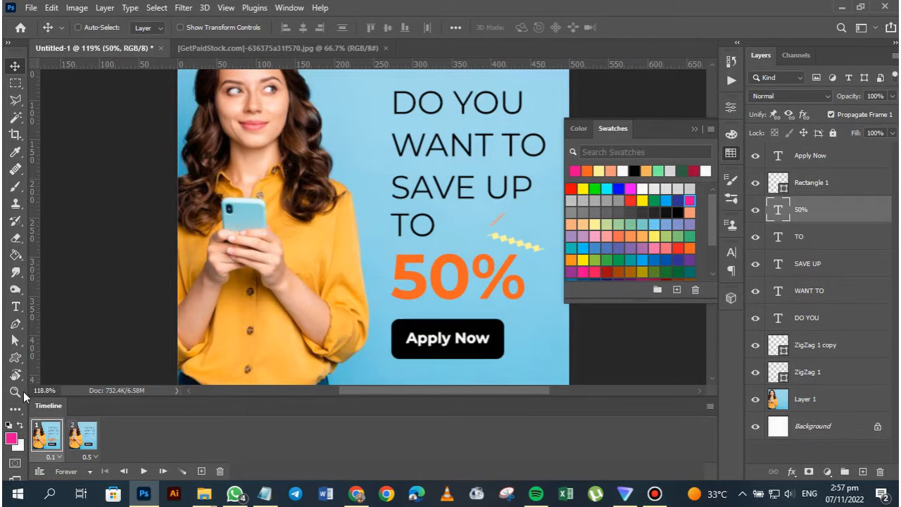
left_click(79, 448)
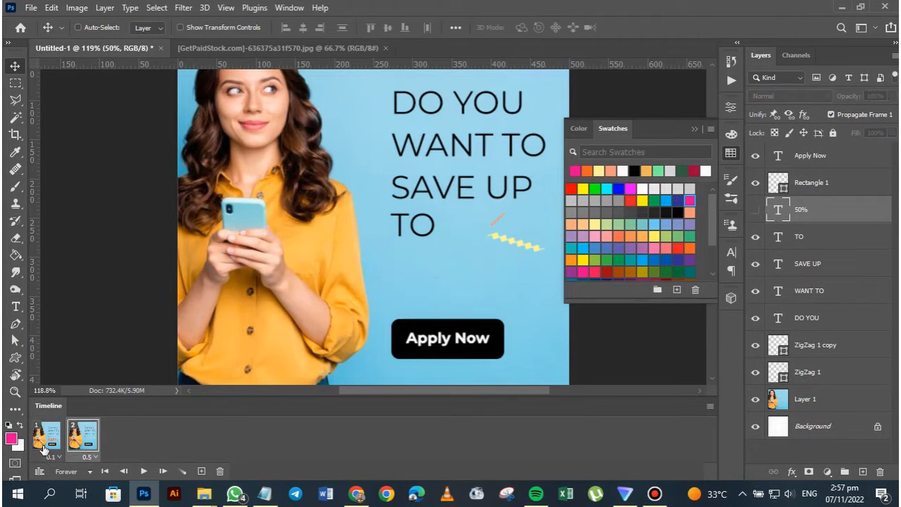
left_click(70, 447)
left_click(51, 448)
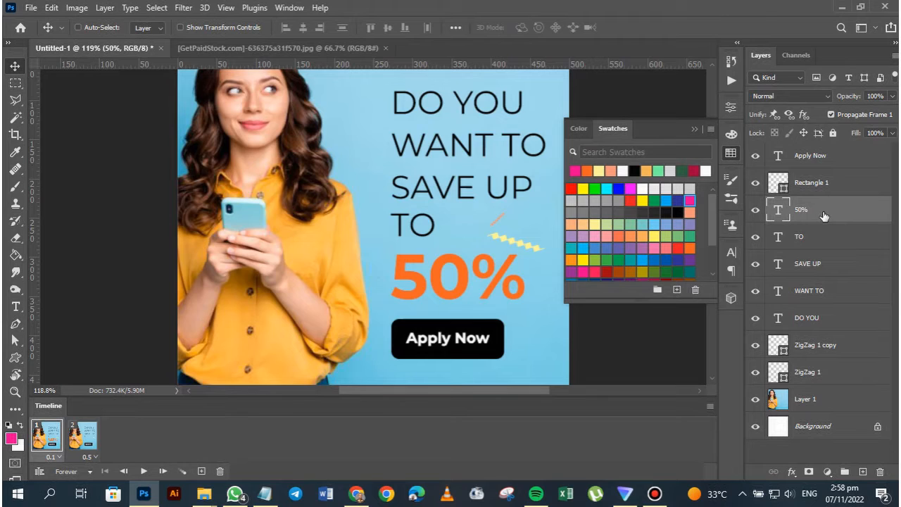
Duplicate the 50% text layer with frame 1 active
left_click(792, 236)
left_click(814, 215)
key("ctrl+j")
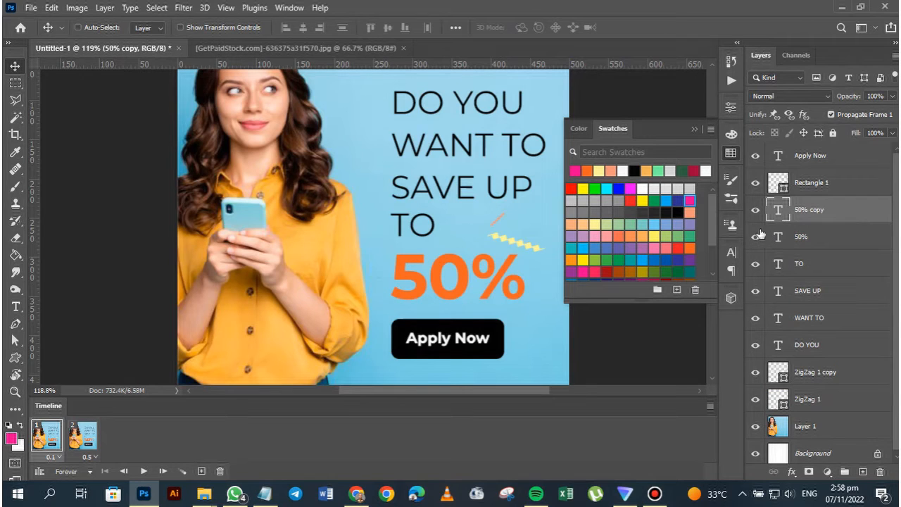
Recolour the duplicated 50% text bright pink with frame 2 active, and return to the Move tool
left_click(83, 435)
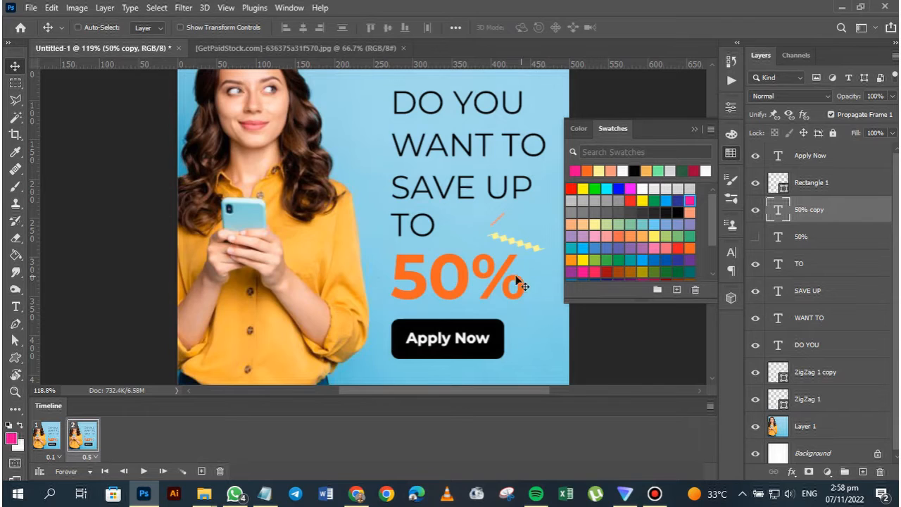
key("t")
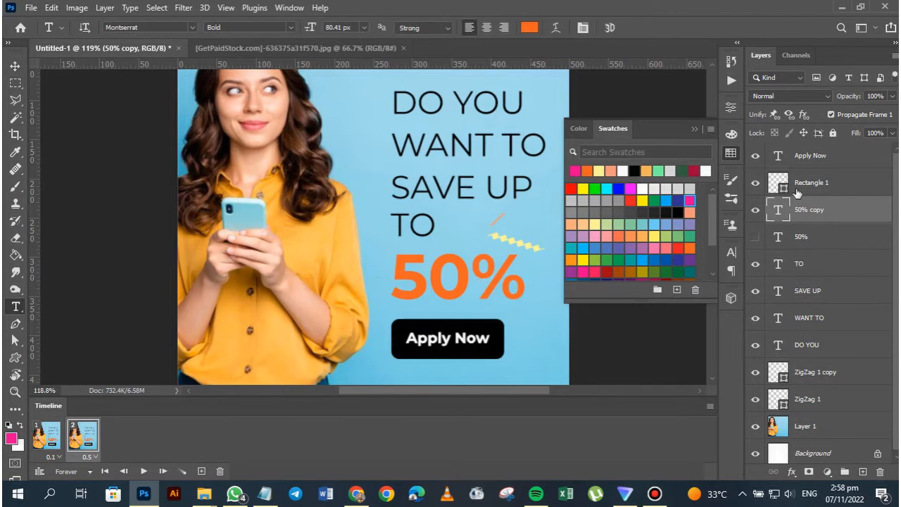
left_click(500, 269)
key("ctrl+a")
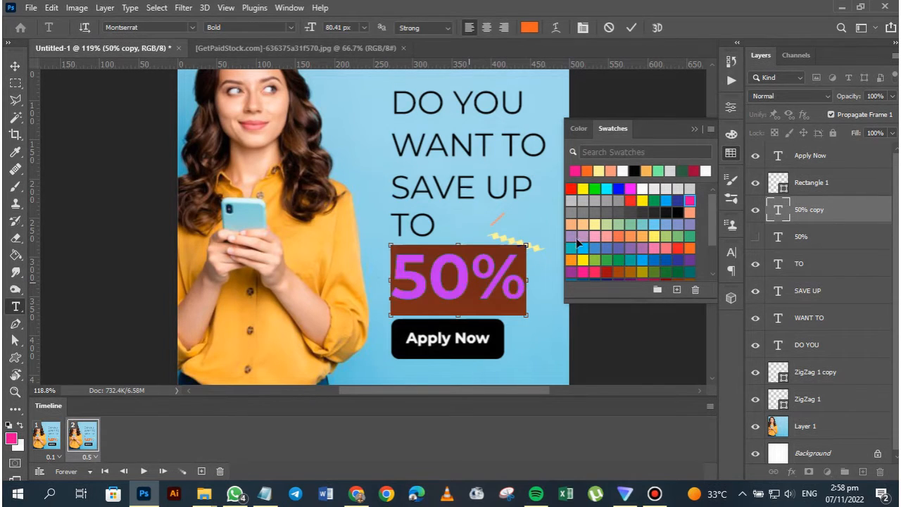
left_click(690, 200)
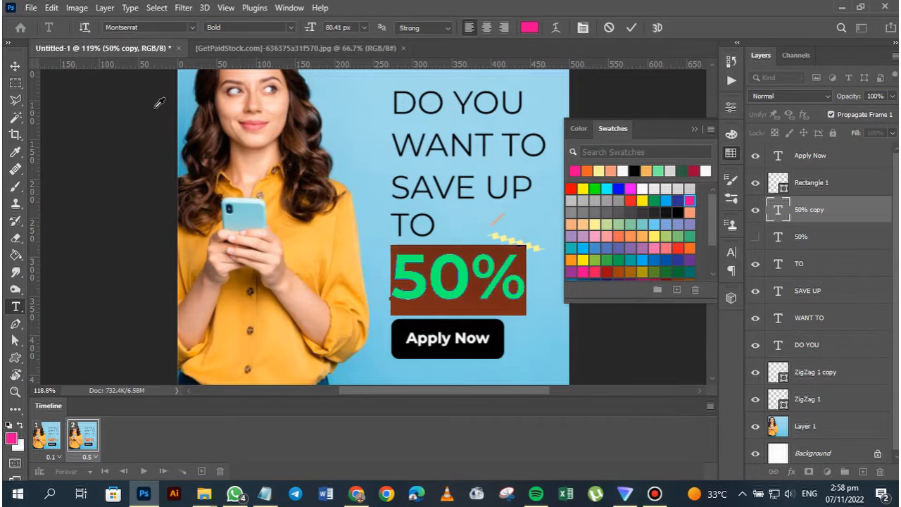
left_click(15, 67)
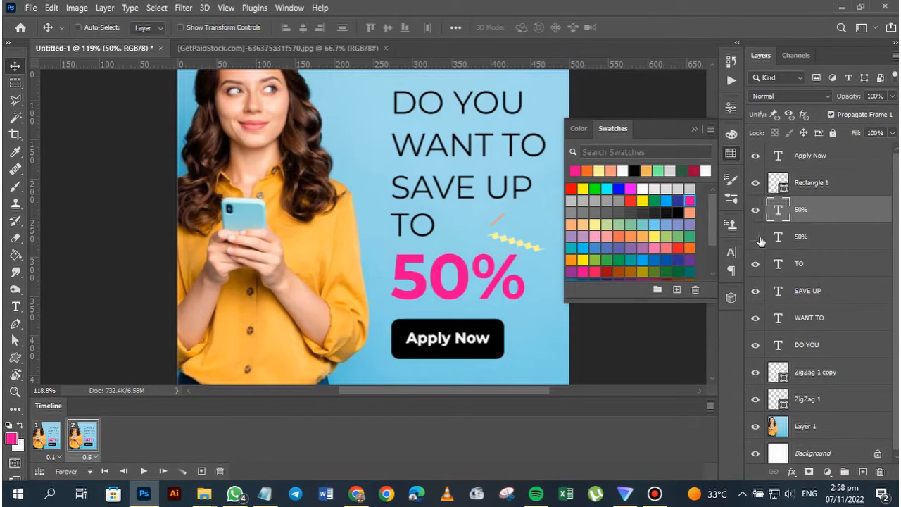
Rename the pink 50% text layer as "50% purple" and the orange one as "50% orange"
double_click(804, 211)
type("purple")
key("Return")
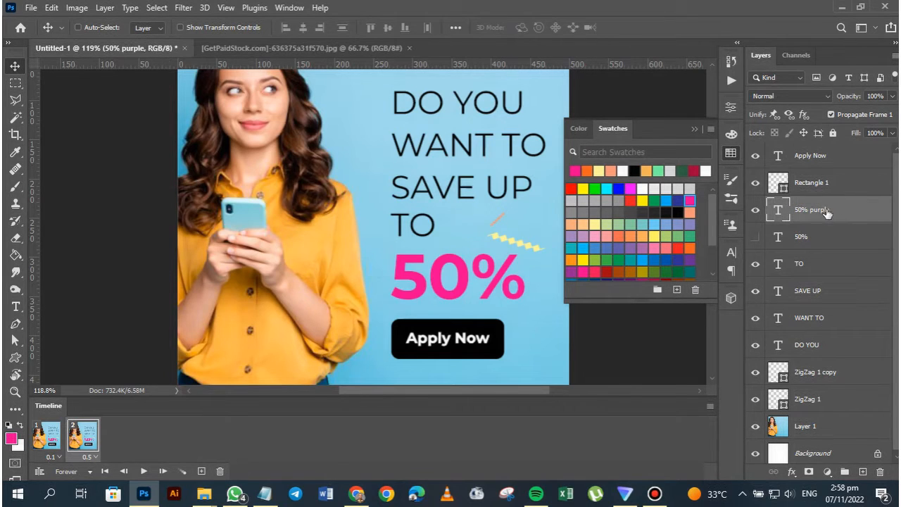
double_click(802, 237)
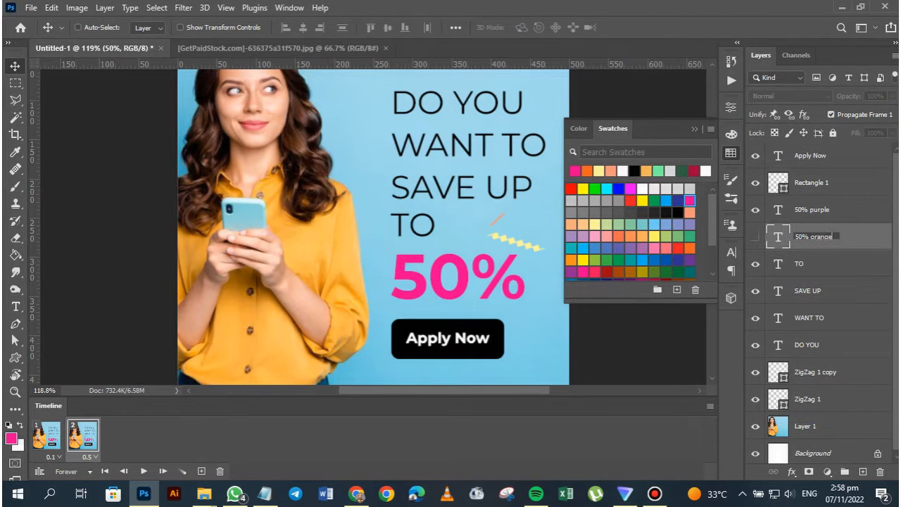
type("orange")
key("Return")
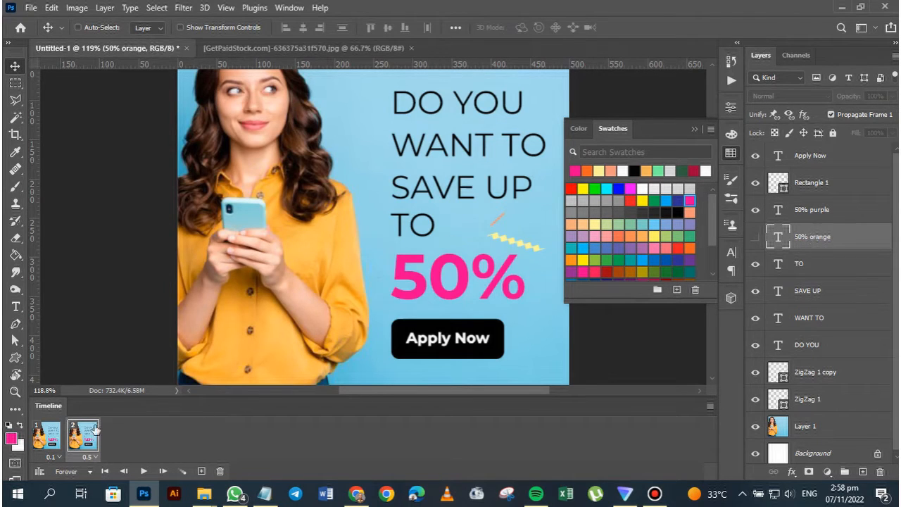
Hide the 50% purple layer in frame 1, and show it in frame 2
left_click(40, 445)
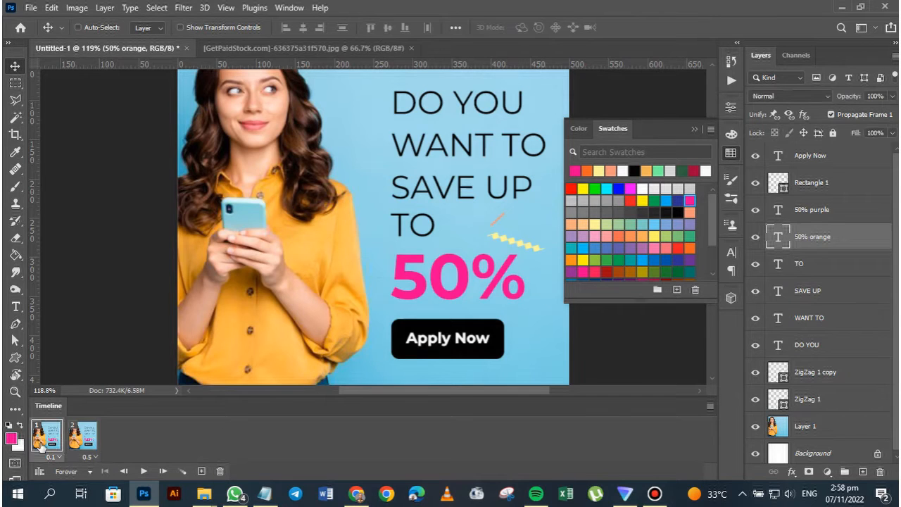
left_click(755, 210)
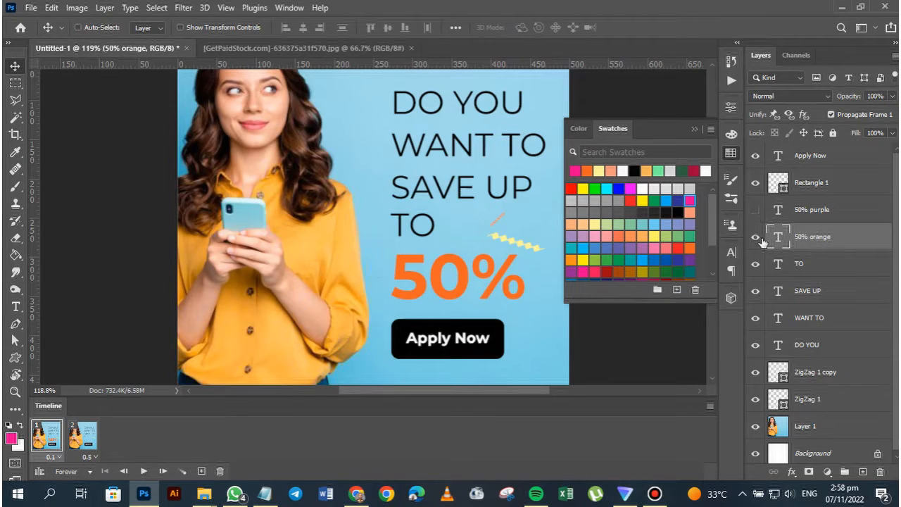
left_click(86, 442)
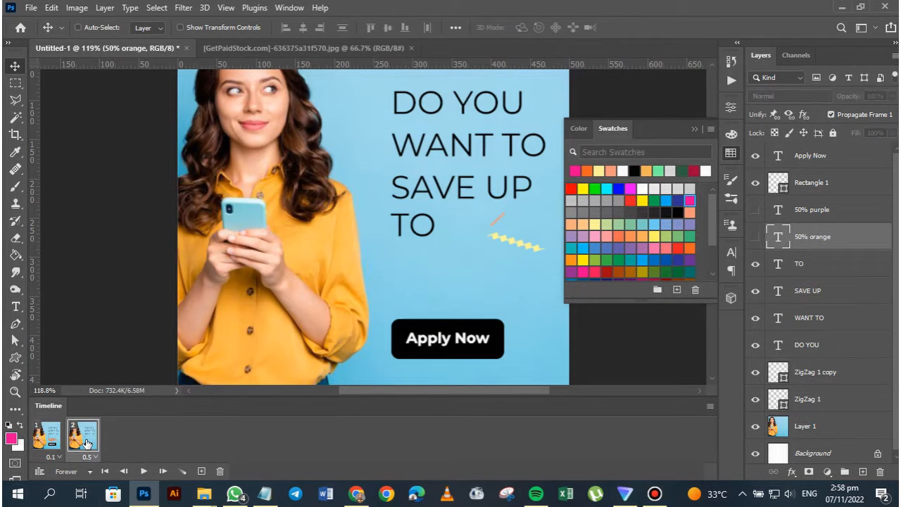
left_click(754, 211)
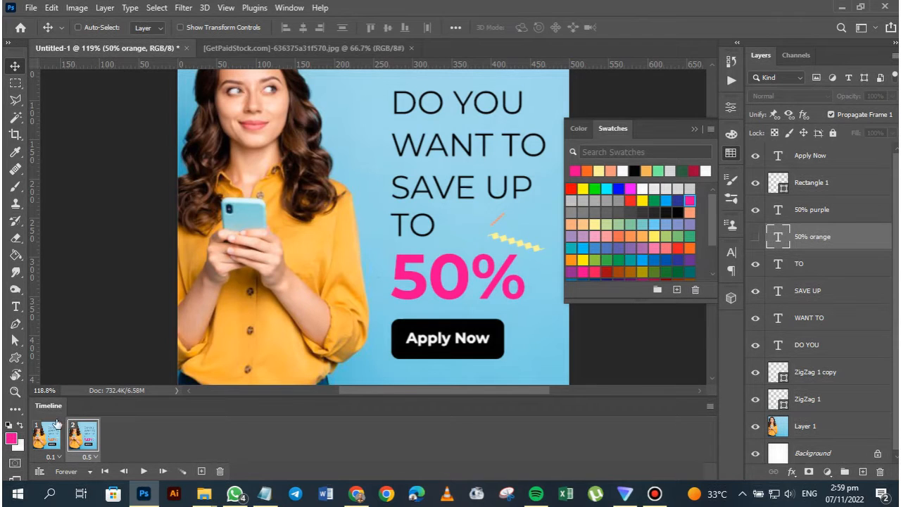
Compare frames 1 and 2, and play the animation to check the 50% text's colour change, stopping it on frame 2
left_click(55, 442)
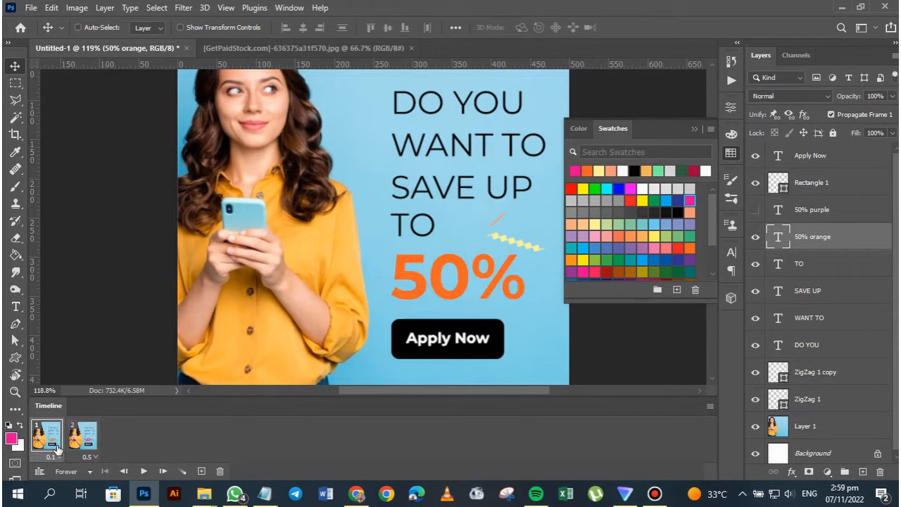
left_click(82, 440)
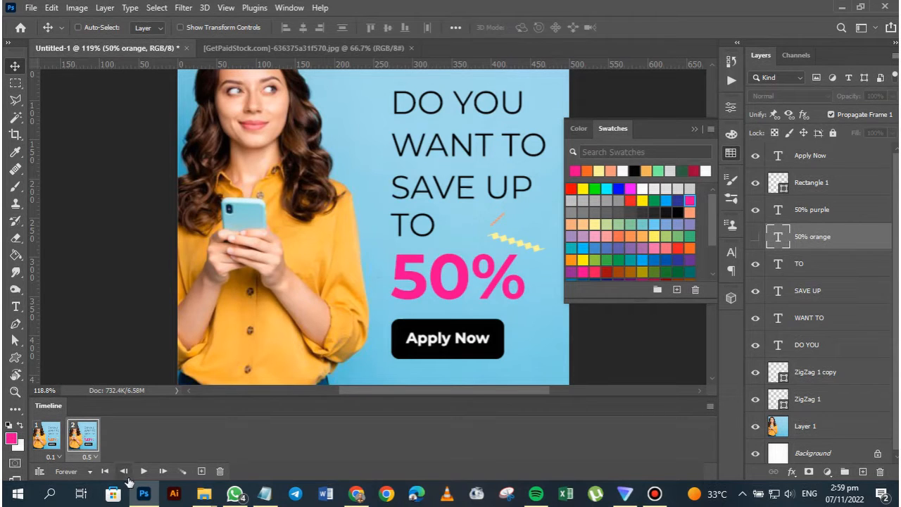
left_click(141, 471)
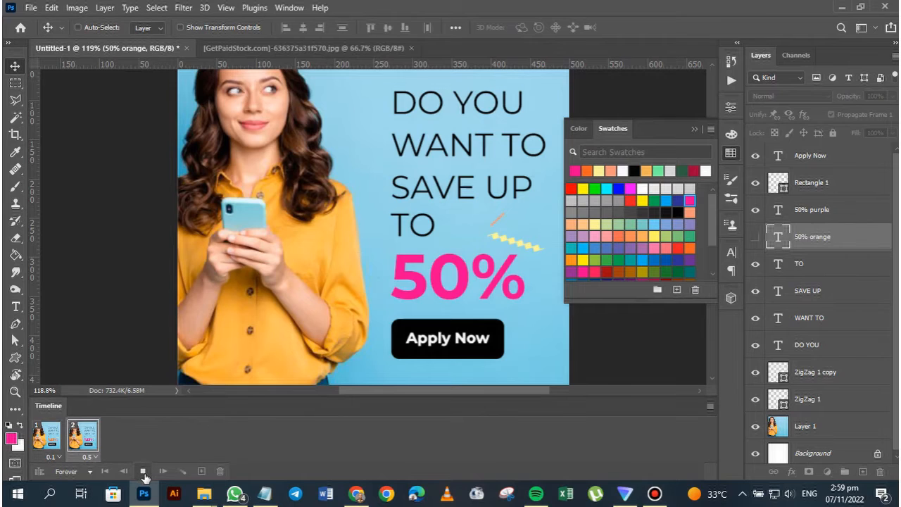
left_click(142, 472)
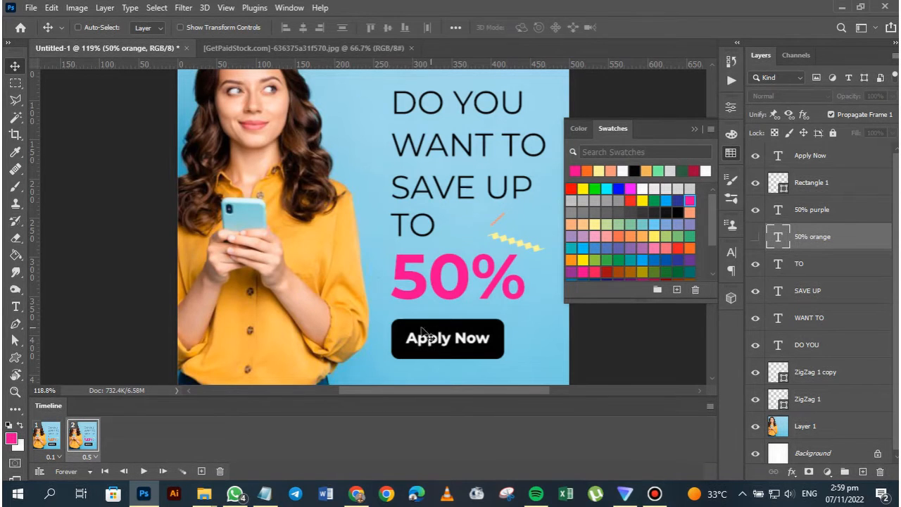
Select the Apply Now button's rectangle layer and rename it as "black button"
scroll(817, 302, "down", 1)
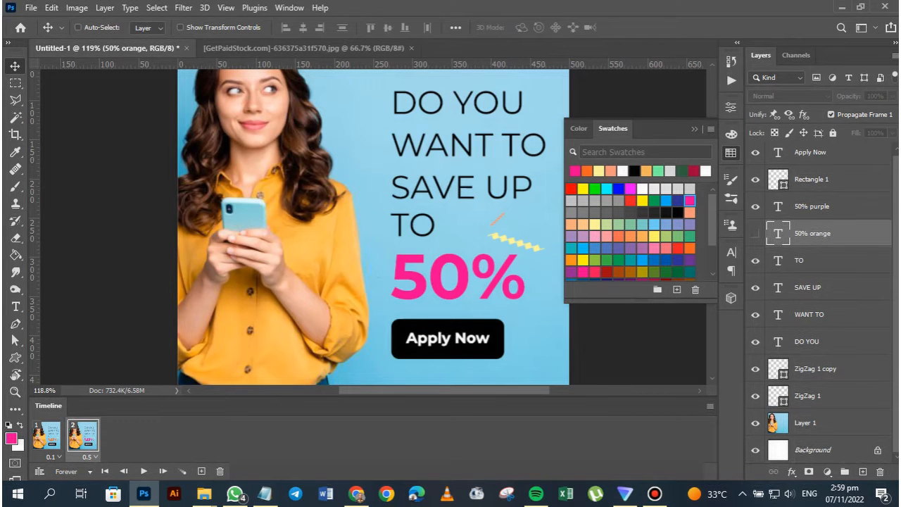
right_click(469, 352)
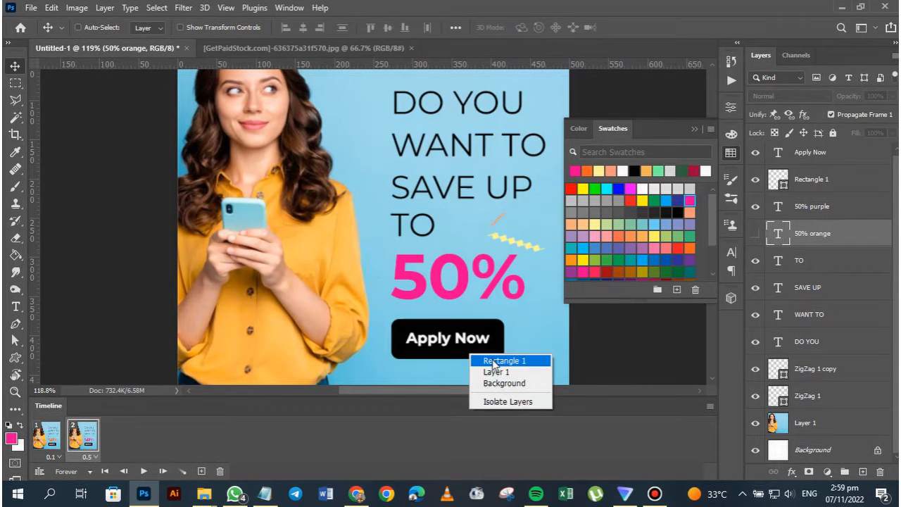
left_click(492, 360)
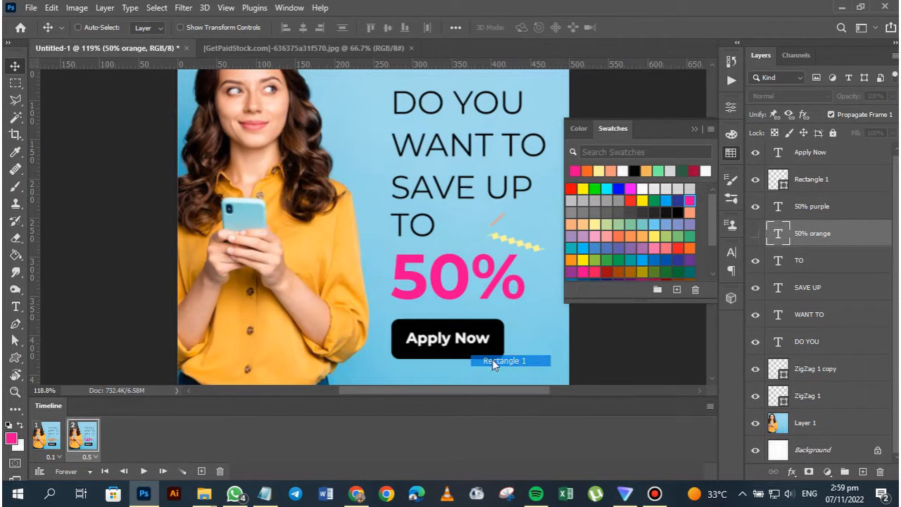
left_click(756, 180)
left_click(755, 180)
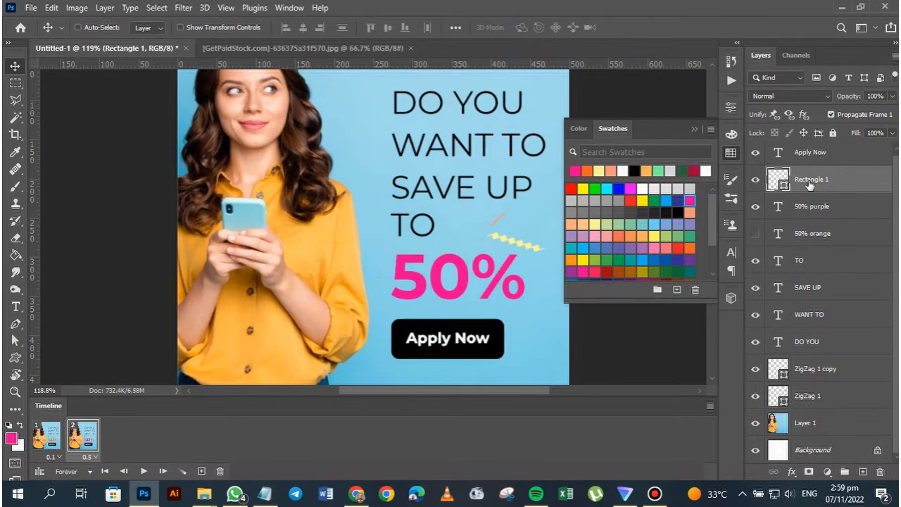
double_click(808, 182)
type("black button")
key("Return")
Duplicate the black button layer and rename the copy as "green button"
key("ctrl+j")
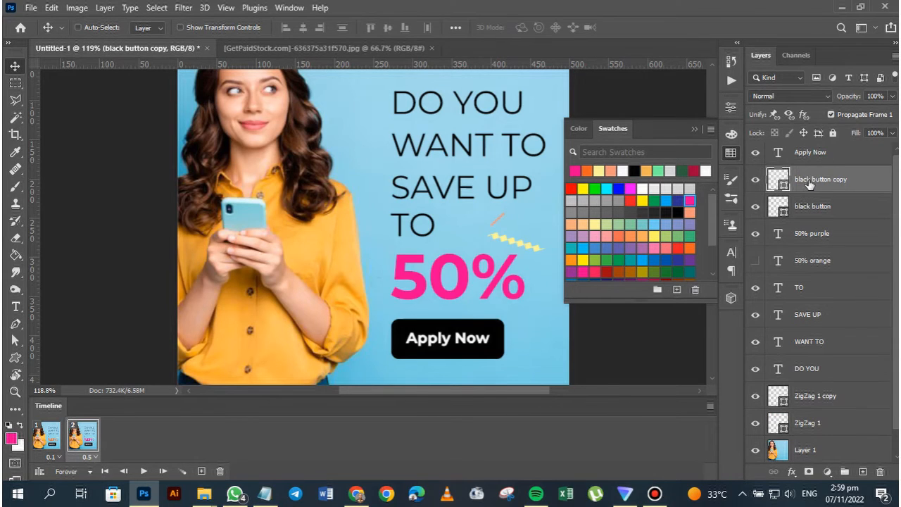
double_click(809, 181)
type("ora")
key("Return")
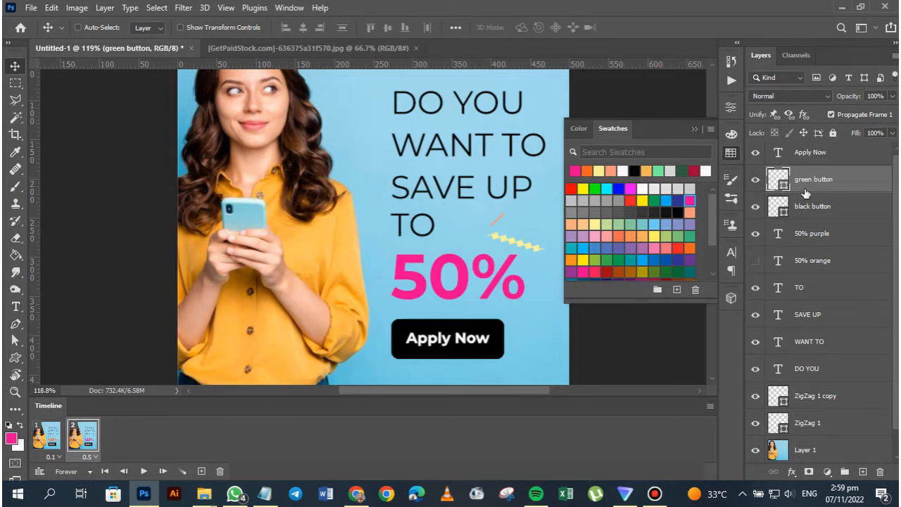
Hide the green button layer in frame 1, and in frame 2 show it and hide the black button layer
left_click(805, 209)
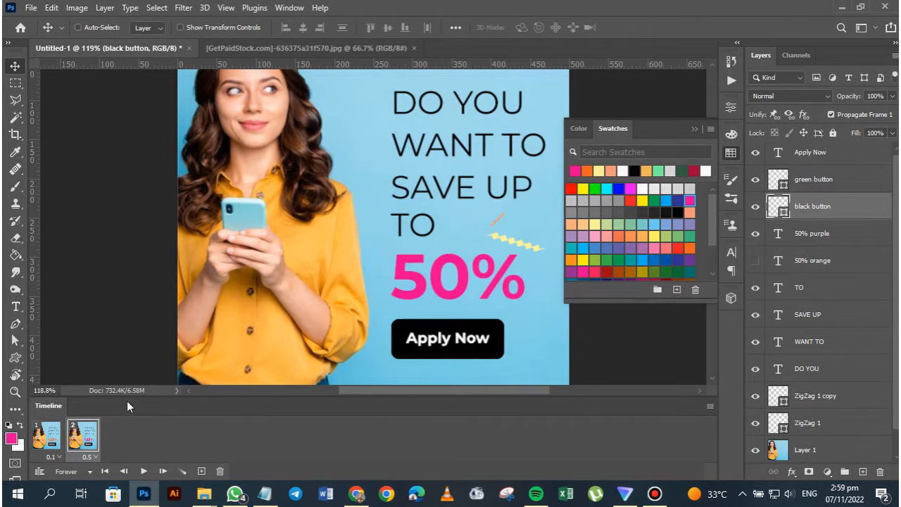
left_click(39, 443)
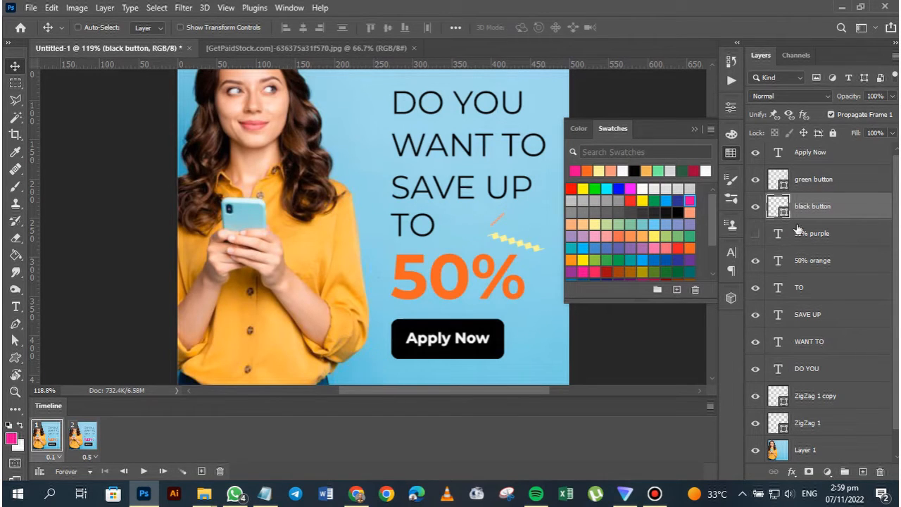
left_click(755, 179)
left_click(82, 435)
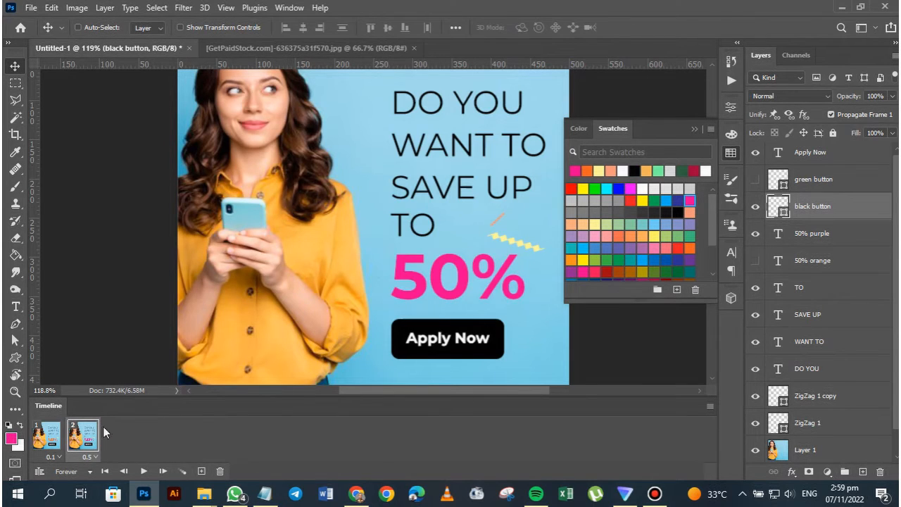
left_click(757, 206)
left_click(756, 179)
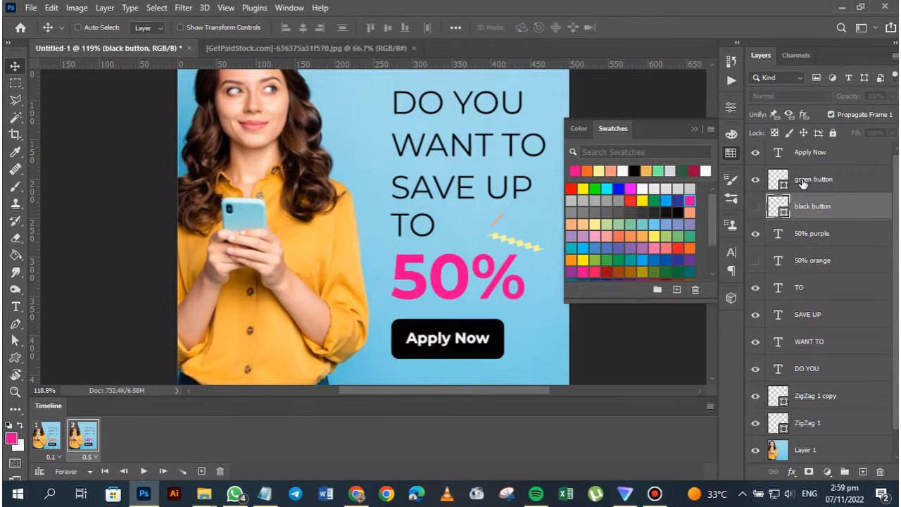
Fill the green button shape with green in frame 2, and return to the Move tool
left_click(802, 181)
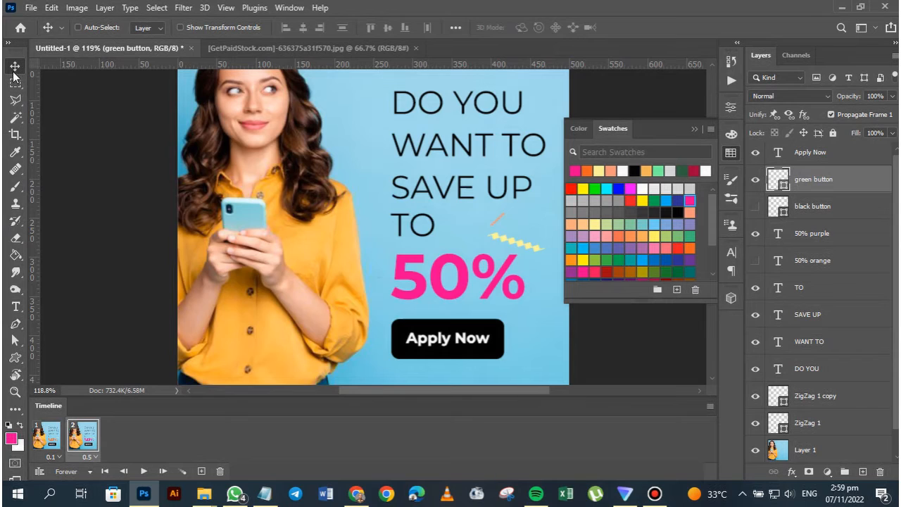
left_click(20, 342)
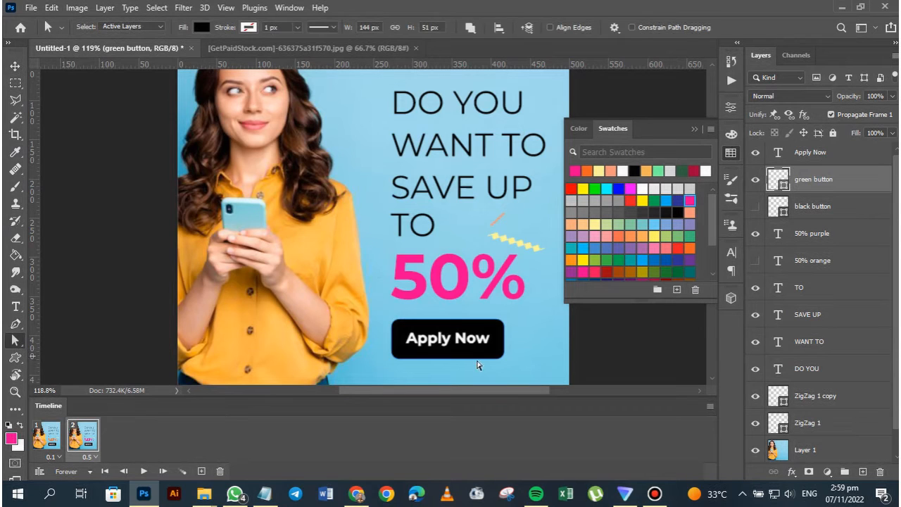
left_click(481, 331)
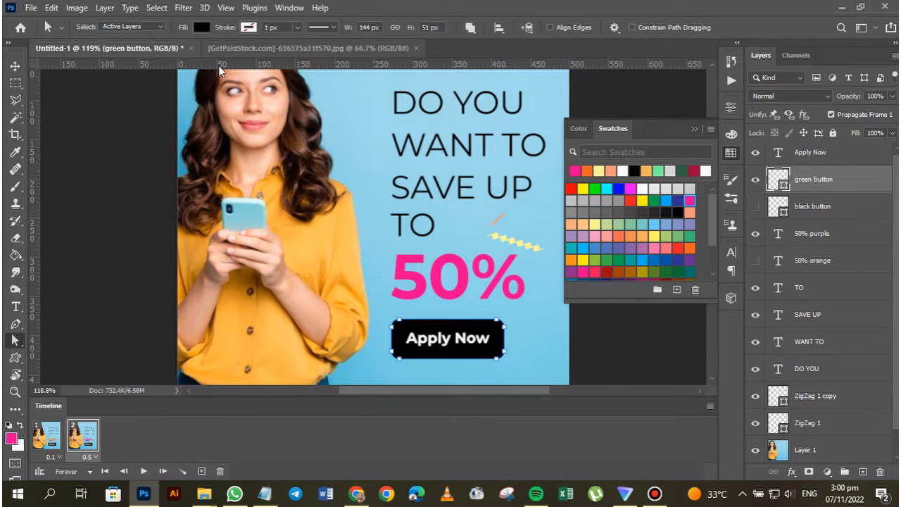
double_click(431, 330)
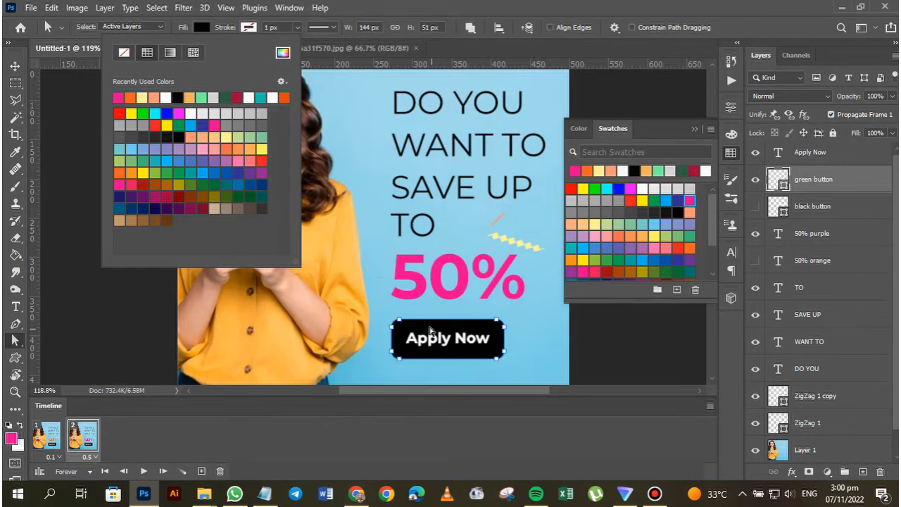
left_click(179, 127)
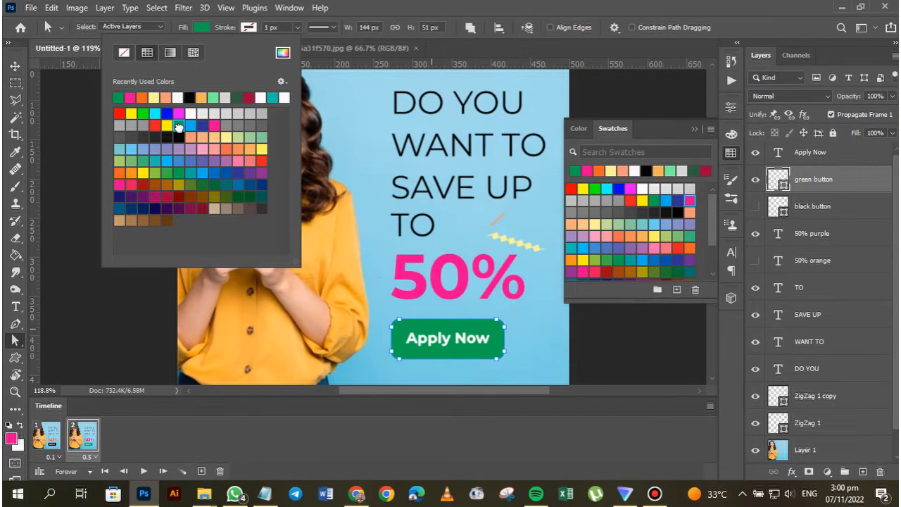
key("v")
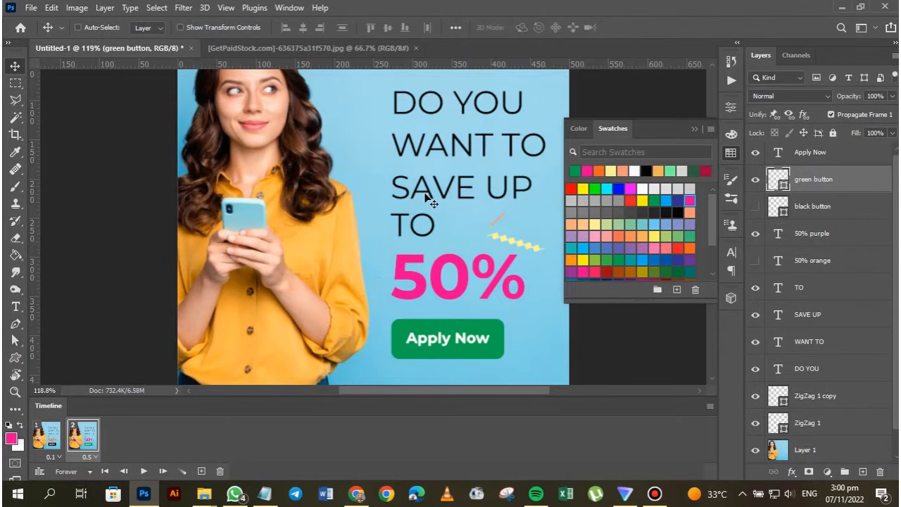
Compare frames 1 and 2, and play the animation to check the button's colour change, ending on frame 2
left_click(45, 434)
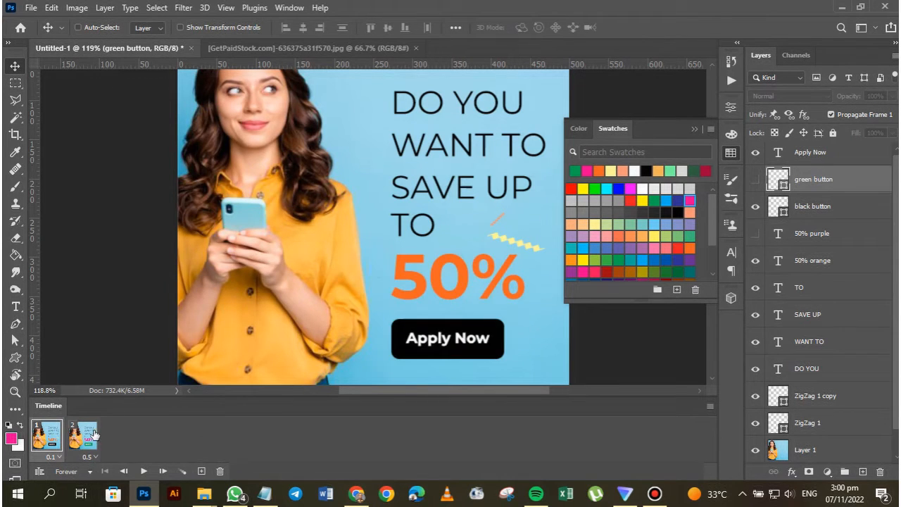
left_click(94, 435)
left_click(142, 472)
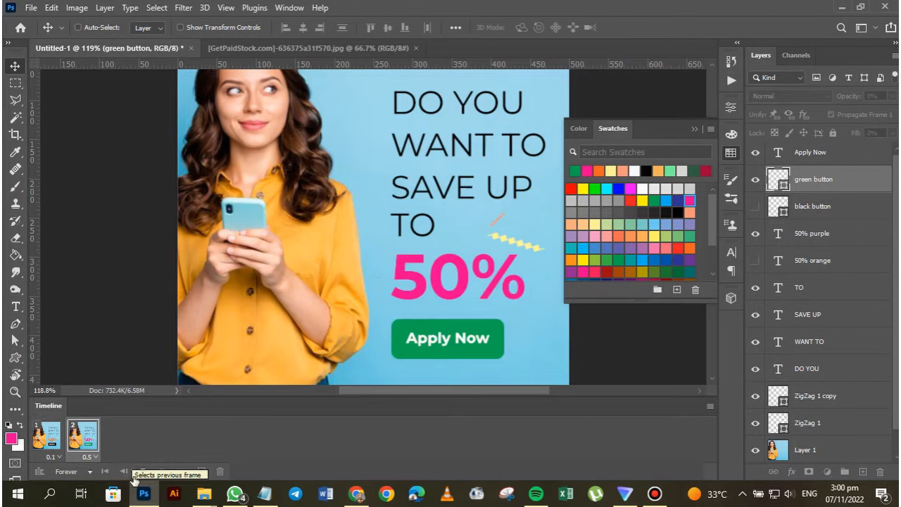
left_click(143, 473)
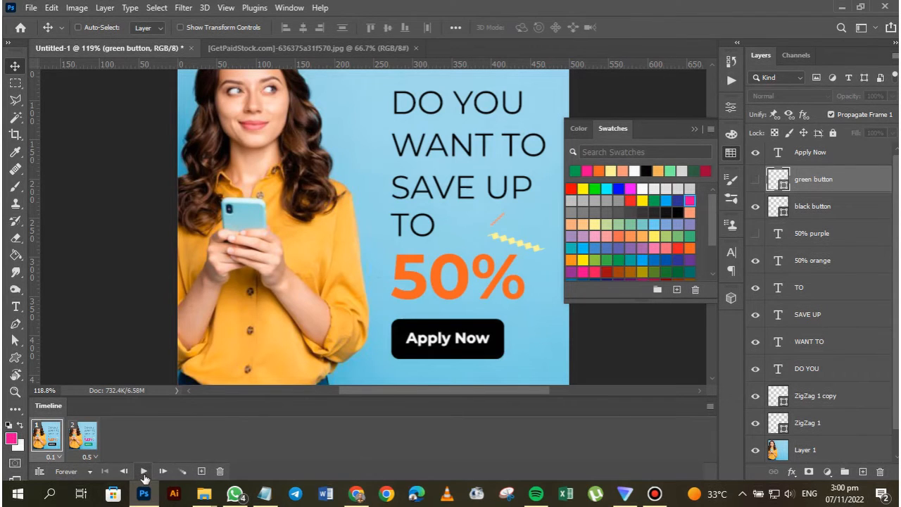
left_click(83, 442)
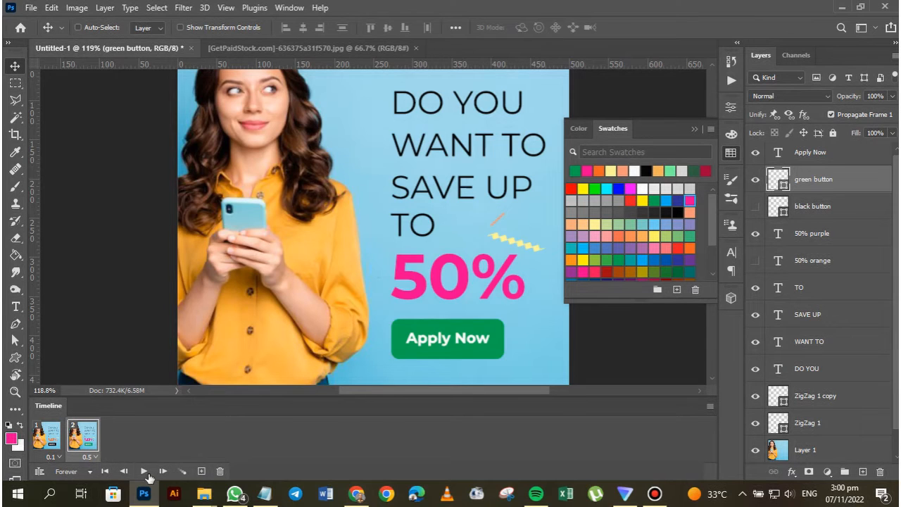
Add a third animation frame and recolour a duplicate of the green button red, returning to the Move tool
left_click(201, 471)
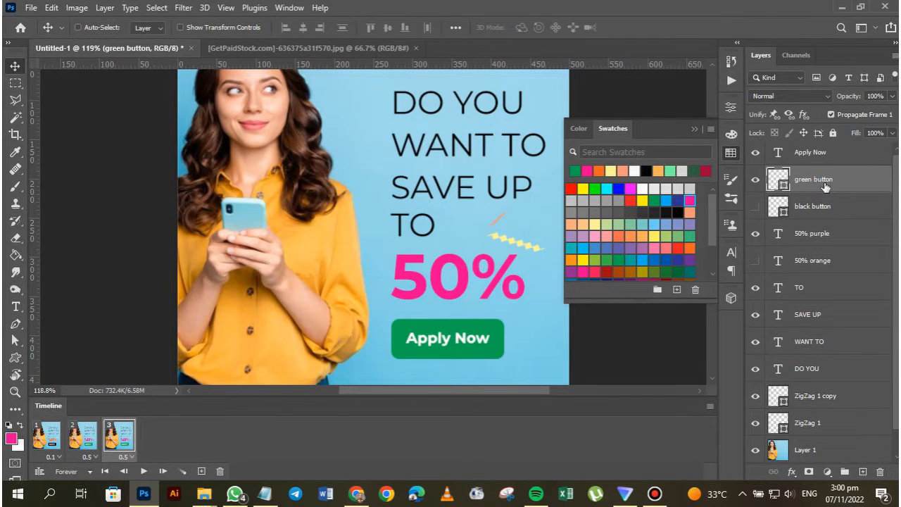
key("ctrl+j")
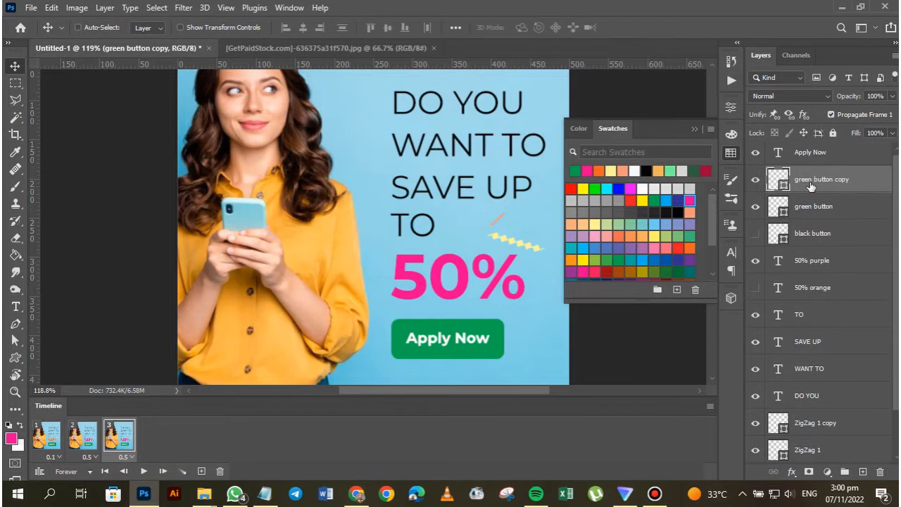
key("a")
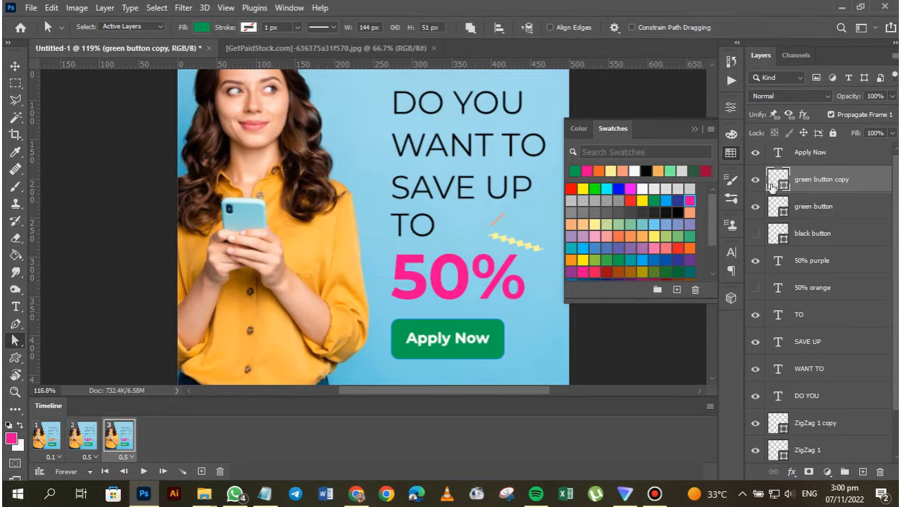
left_click(473, 329)
left_click(202, 27)
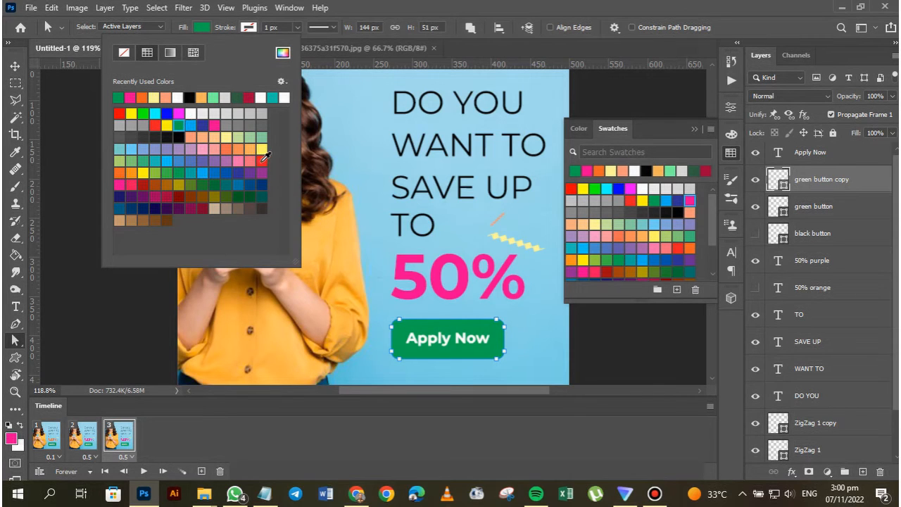
left_click(263, 161)
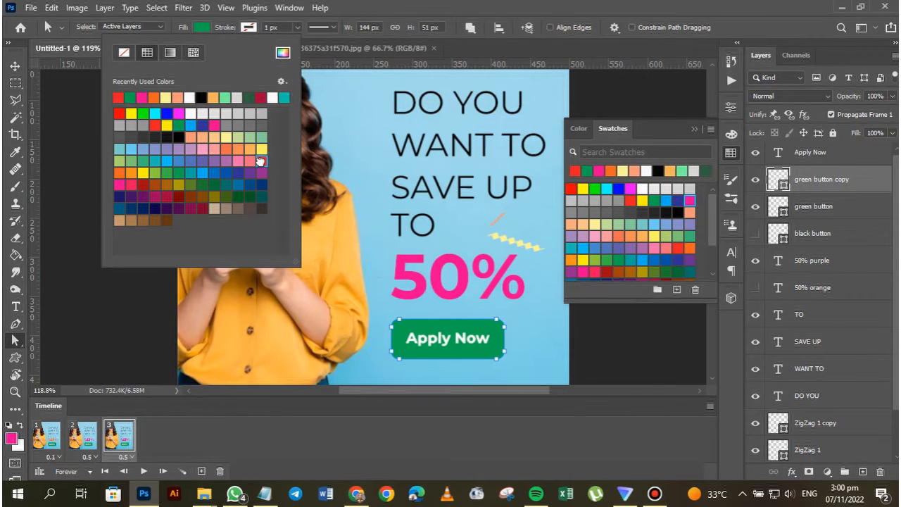
left_click(15, 68)
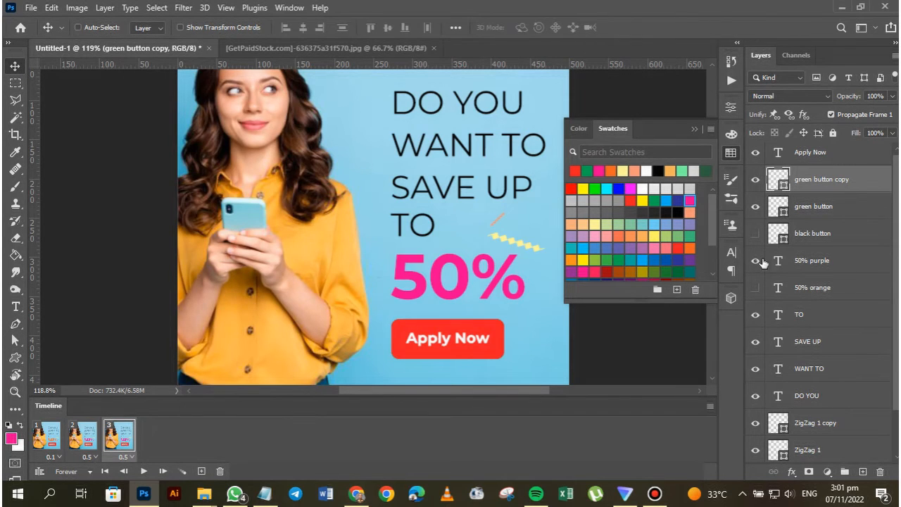
Rename the duplicated button layer as "red button copy", and hide the green button layer in frame 3
double_click(807, 181)
left_click_drag(813, 180, 796, 181)
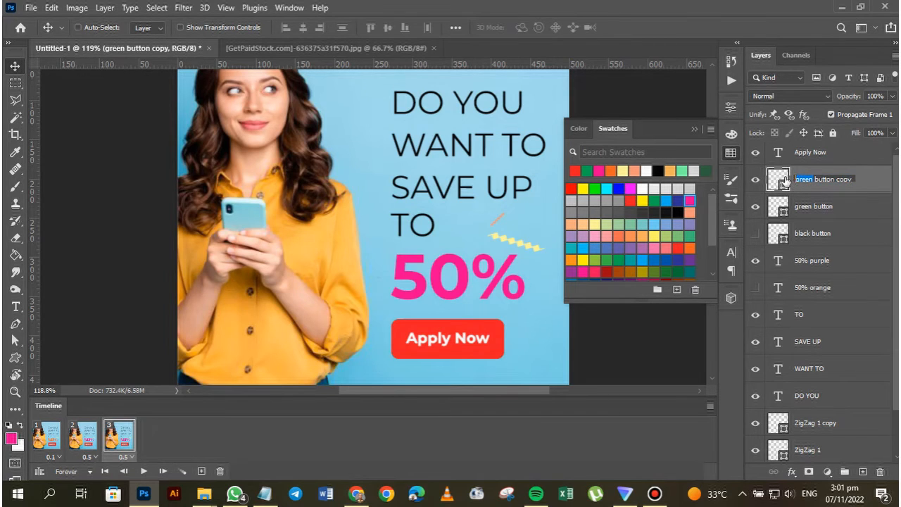
type("red")
key("Return")
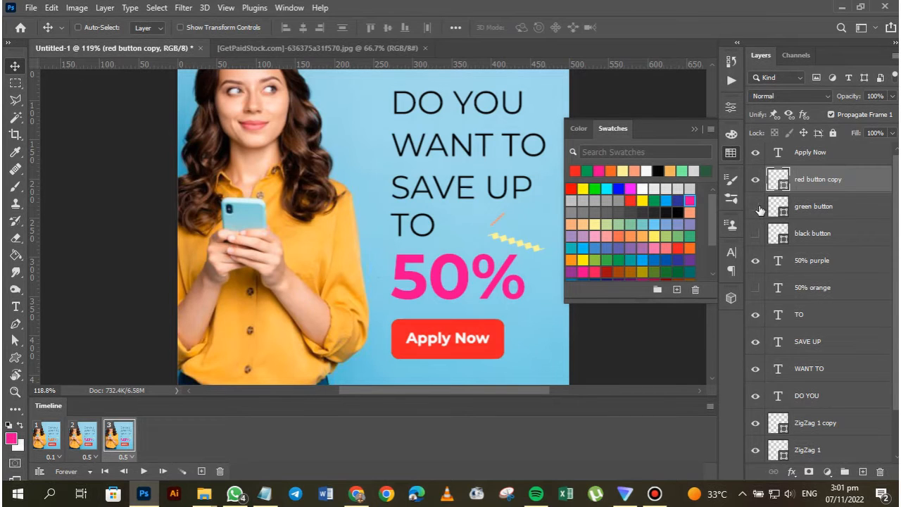
Hide the red button copy layer in frames 2 and 1, and play the animation to check the button colours, stopping on frame 3
left_click(84, 438)
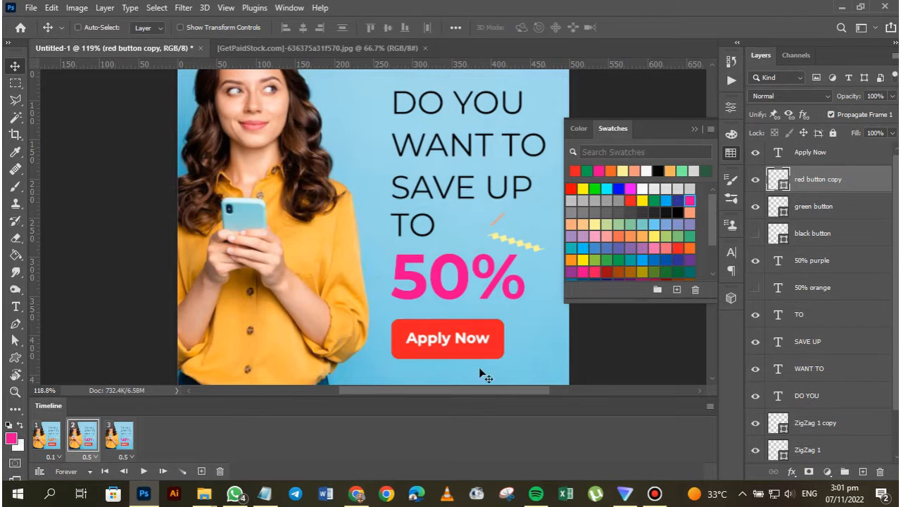
left_click(755, 180)
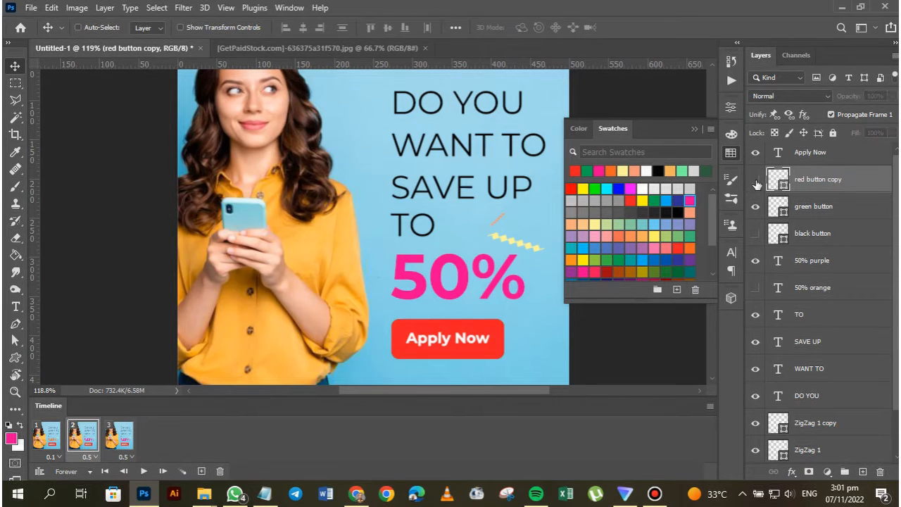
left_click(52, 439)
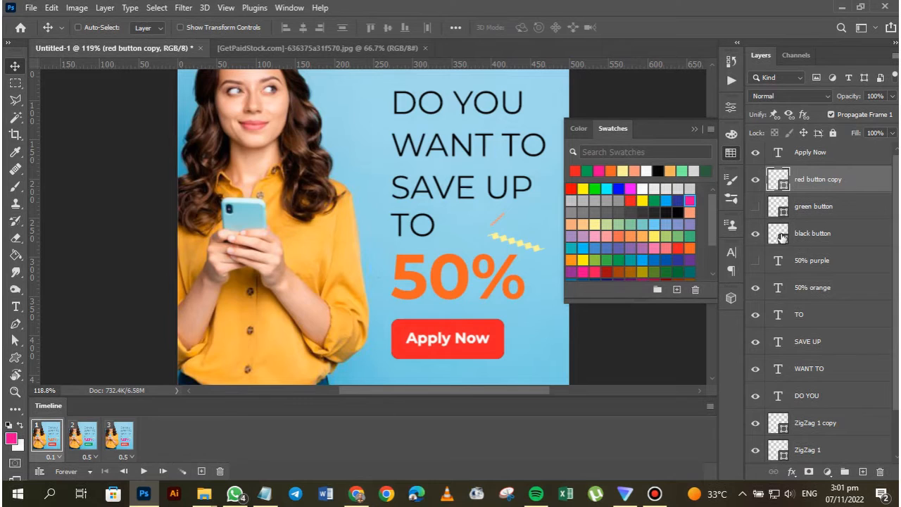
left_click(756, 180)
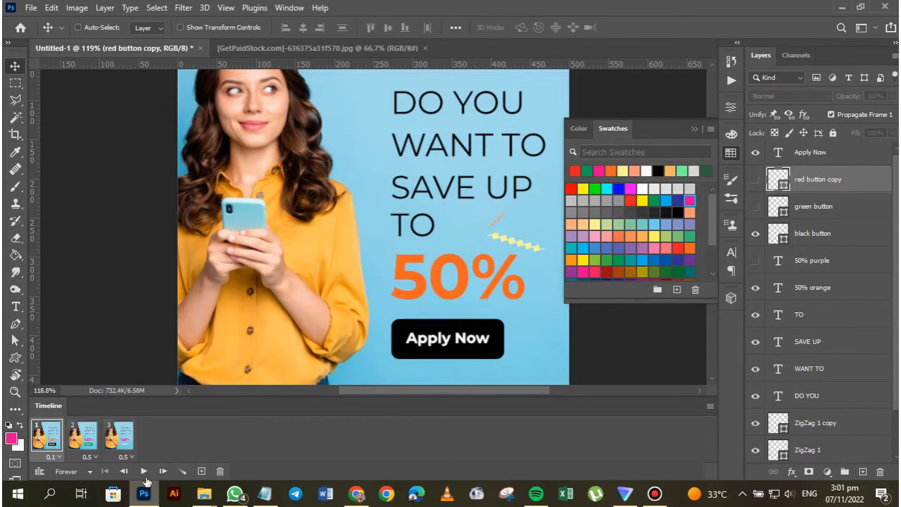
left_click(143, 471)
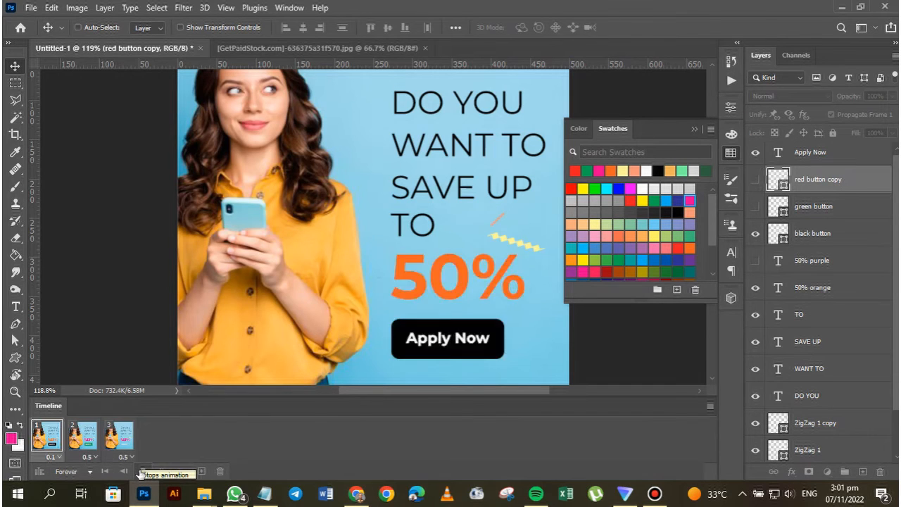
left_click(142, 472)
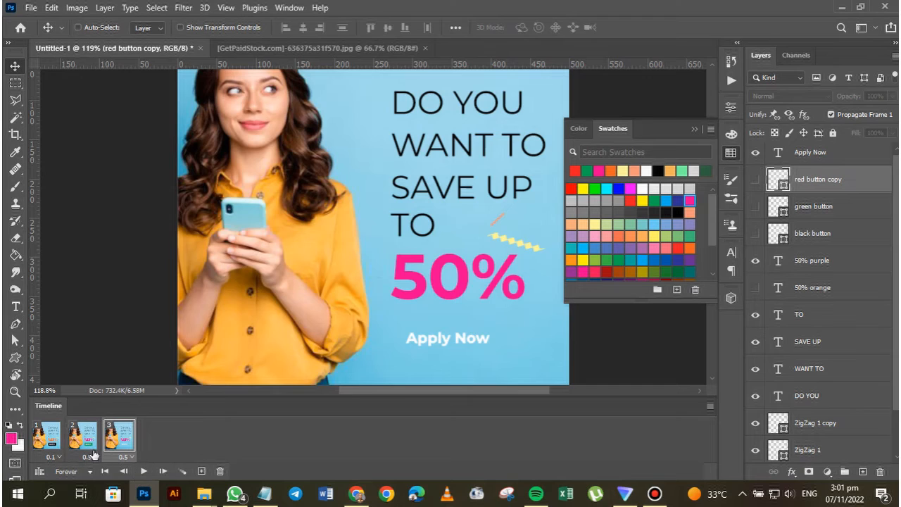
Set frame 3's delay to 1 second and show the red button copy layer in that frame
left_click(129, 459)
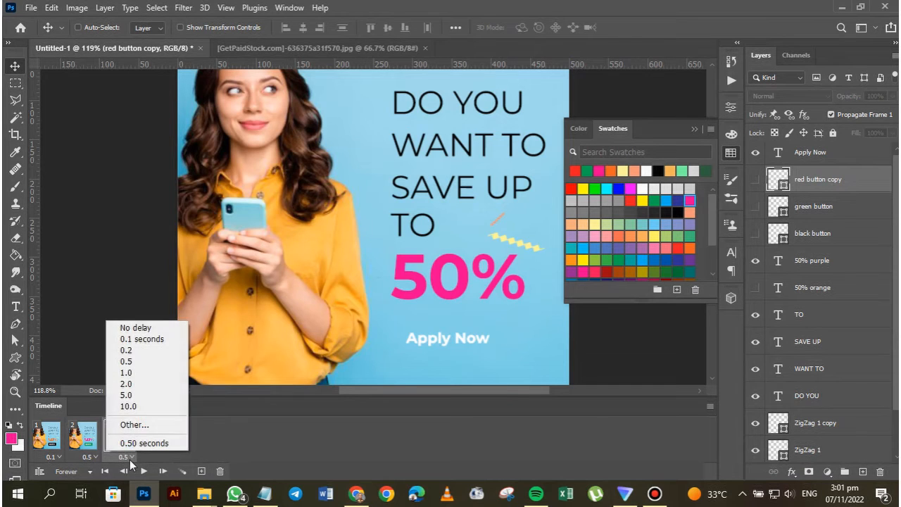
left_click(127, 373)
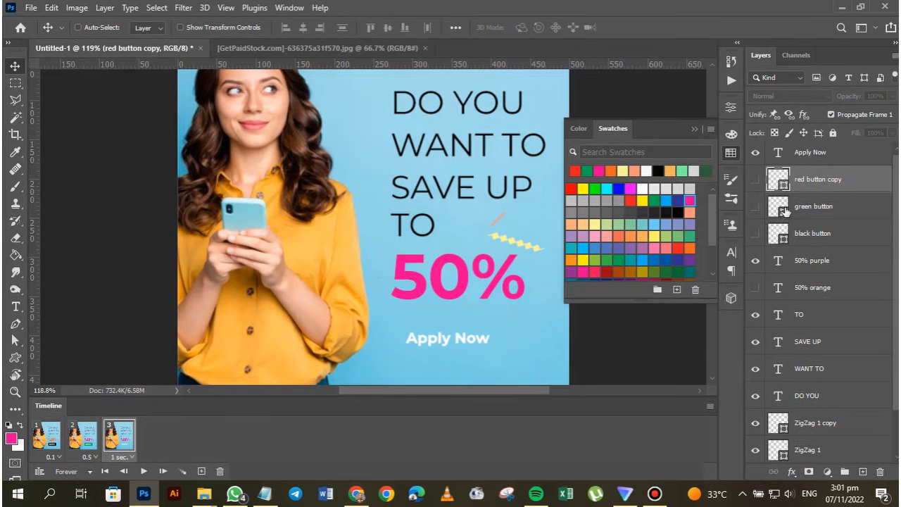
left_click(755, 181)
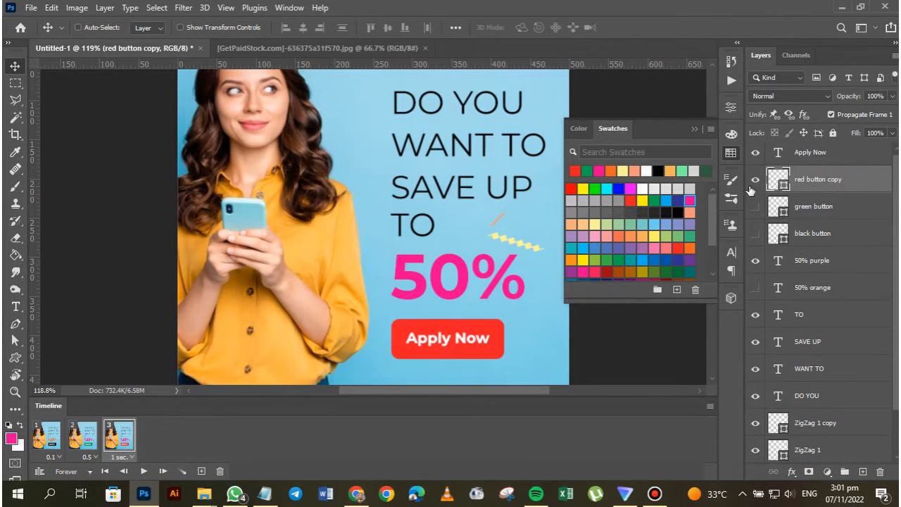
Play the animation from frame 1 to check the button's colour changes, and collapse the Swatches panel
left_click(33, 434)
left_click(143, 471)
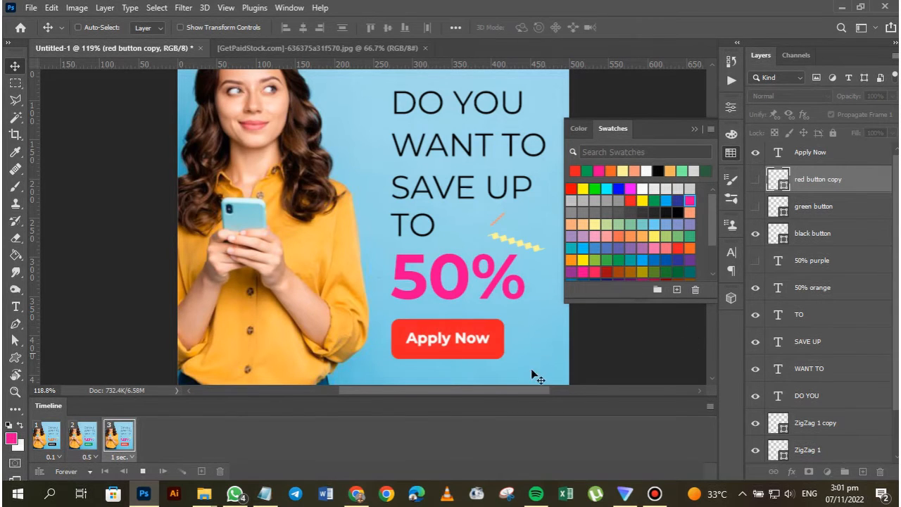
left_click(694, 130)
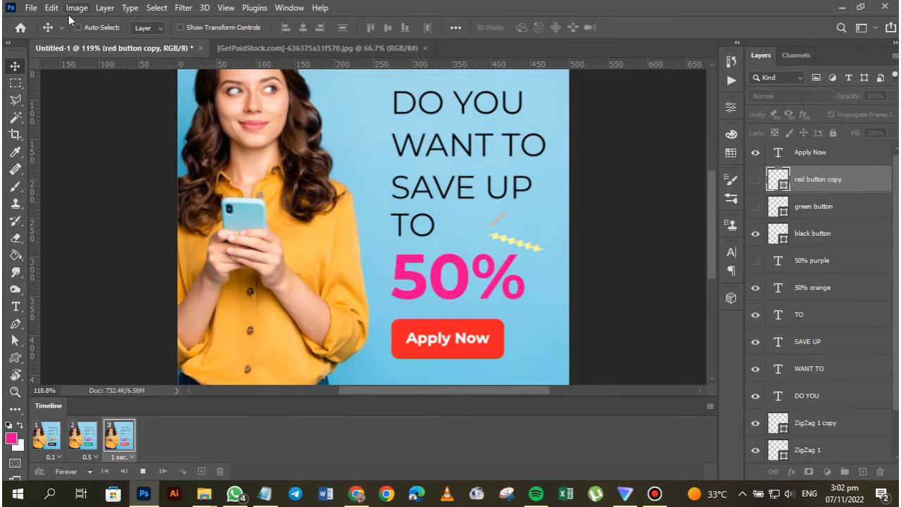
Start a Save for Web (Legacy) export and choose the GIF 128 Dithered preset
left_click(33, 9)
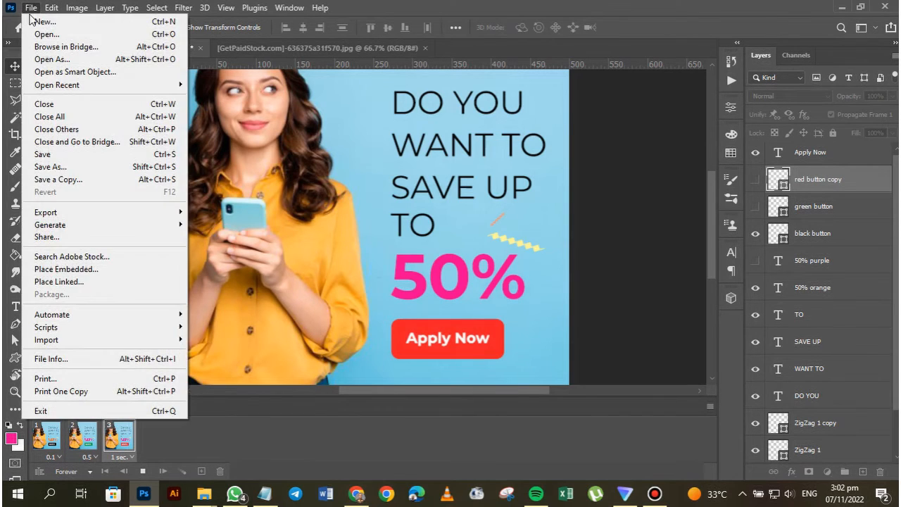
mouse_move(46, 212)
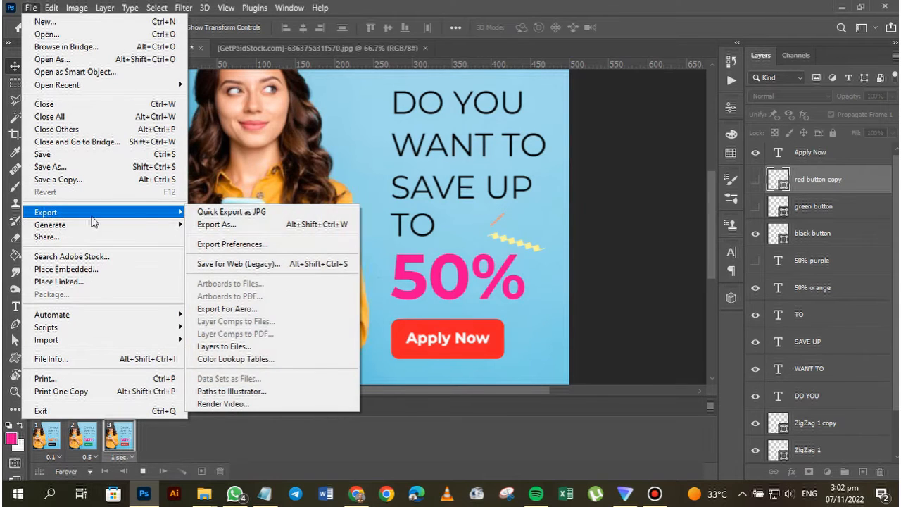
left_click(215, 265)
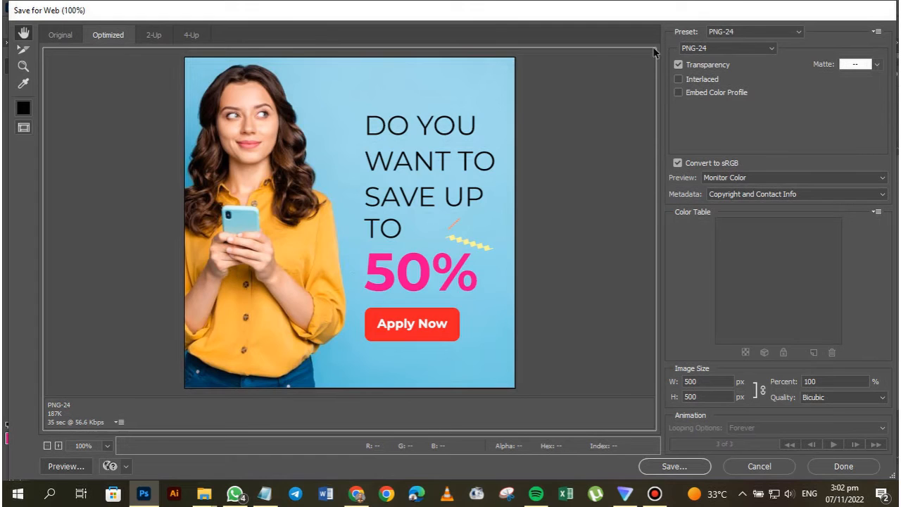
left_click(737, 32)
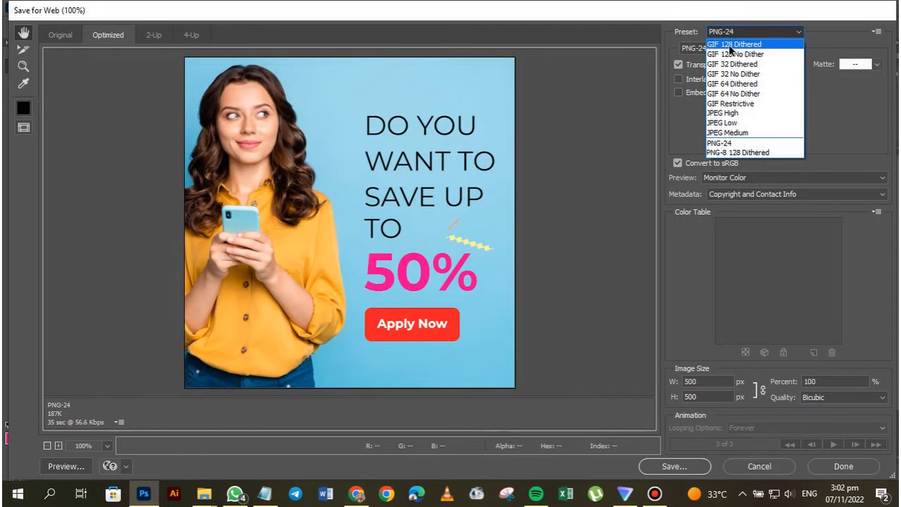
left_click(730, 45)
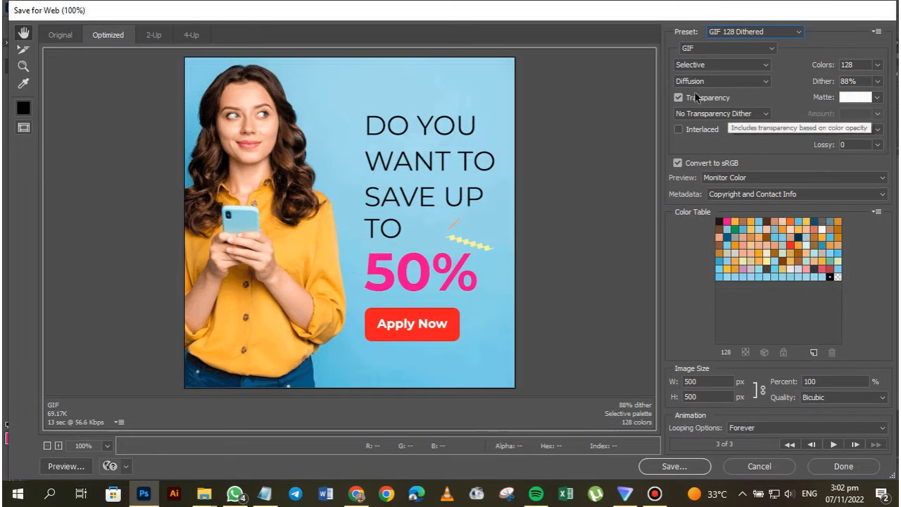
Review the file format, color reduction and dither options, and play the animation in the export preview
left_click(730, 47)
left_click(732, 47)
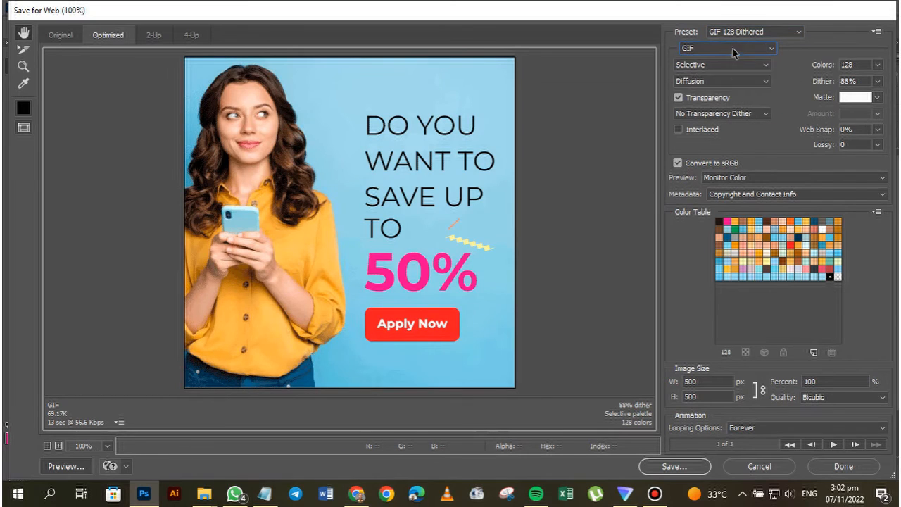
left_click(721, 67)
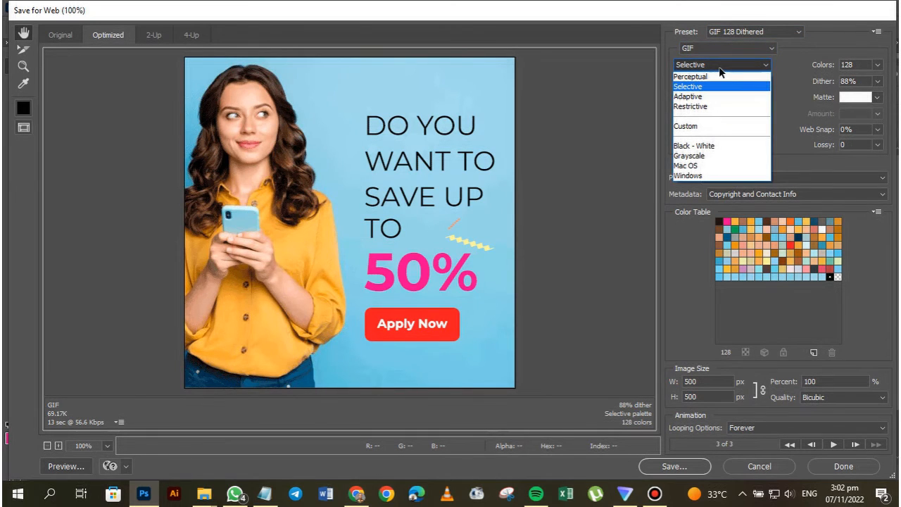
left_click(720, 68)
left_click(725, 82)
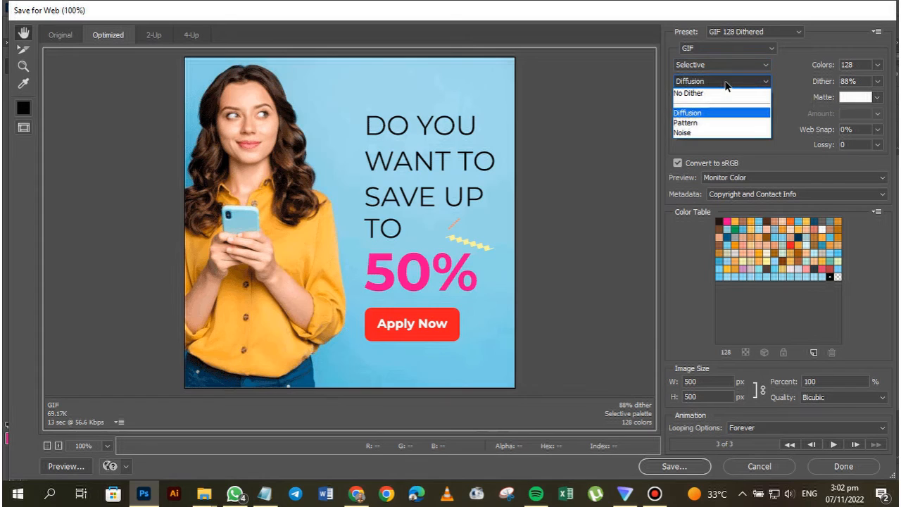
left_click(725, 83)
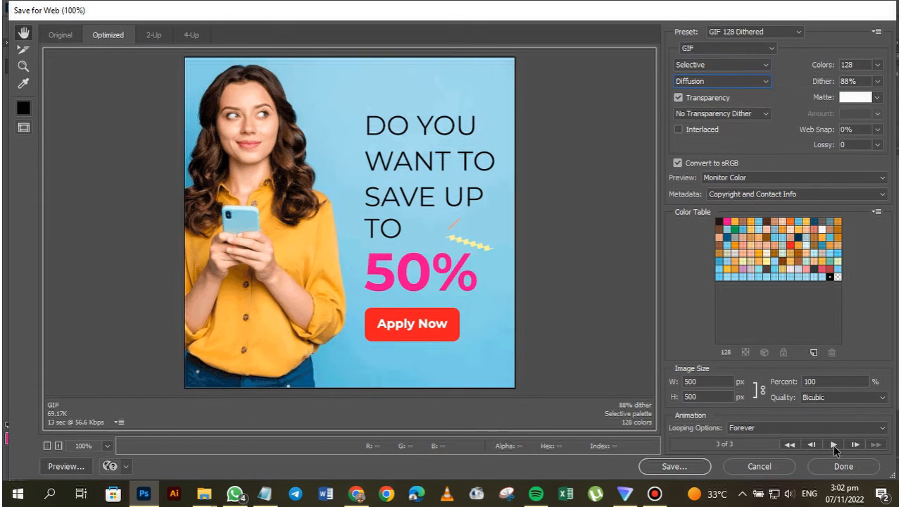
left_click(834, 446)
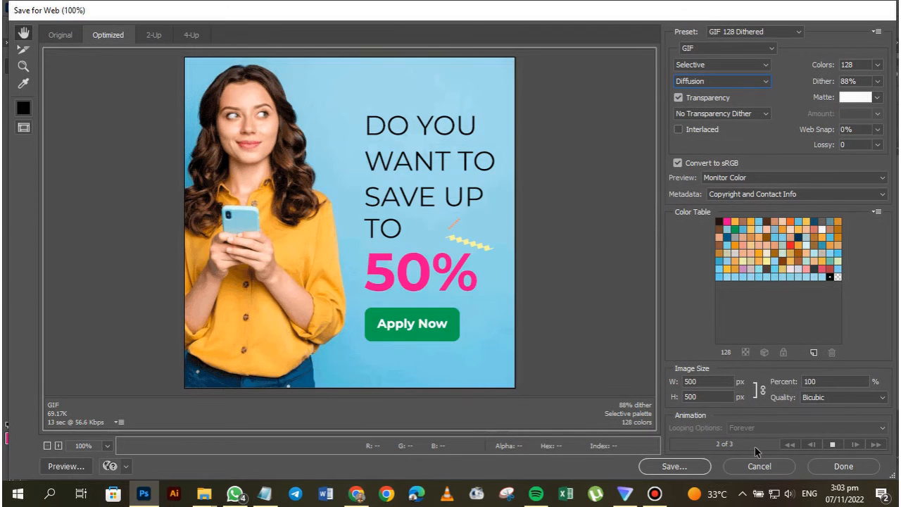
Turn off transparency for the GIF export, keeping the Diffusion dither and Selective palette
left_click(679, 98)
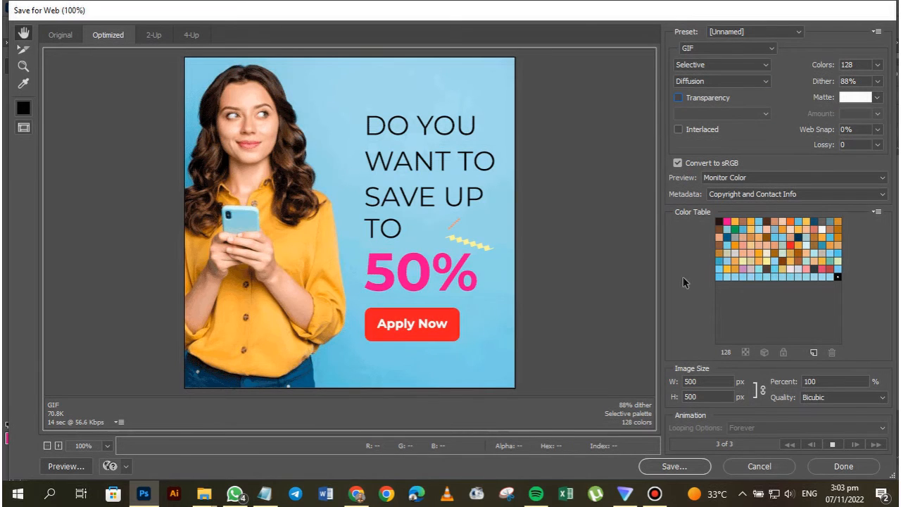
left_click(760, 82)
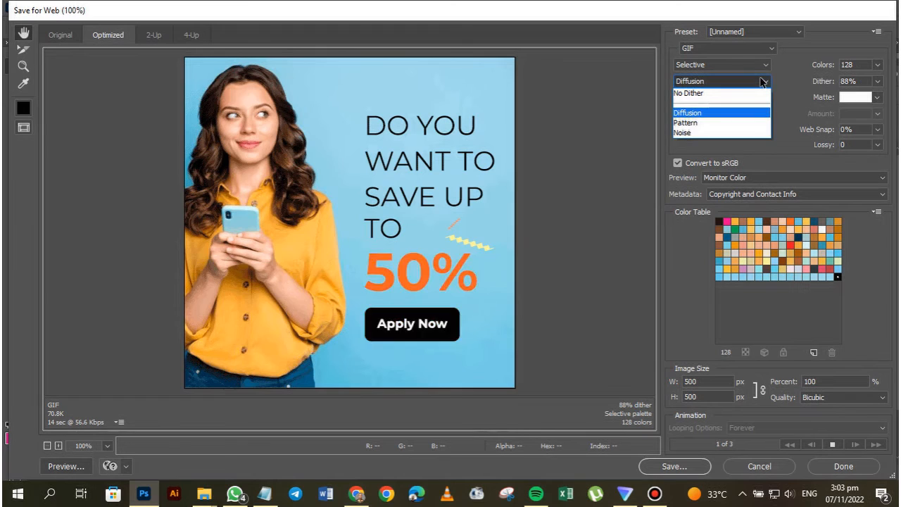
left_click(761, 82)
left_click(763, 66)
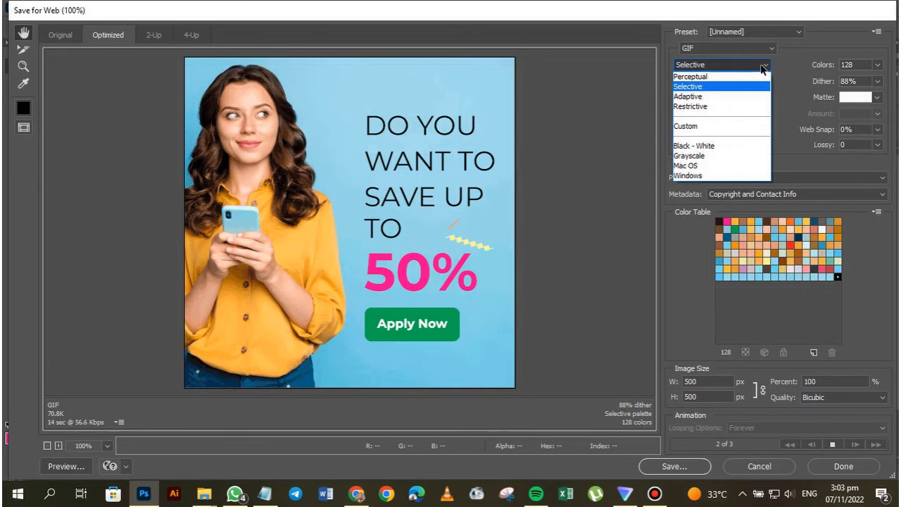
left_click(763, 66)
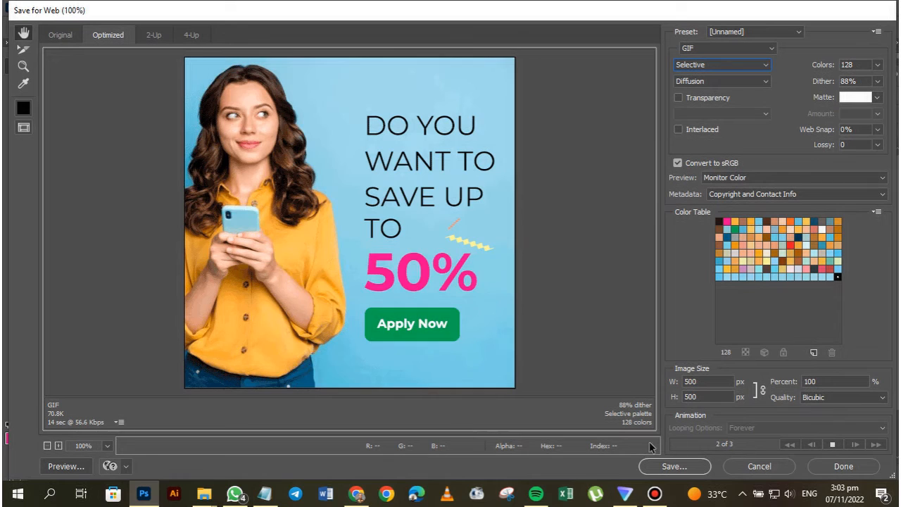
Compare the Perceptual, Adaptive and Restrictive color reduction palettes in the export preview, returning to Selective
left_click(708, 66)
left_click(709, 77)
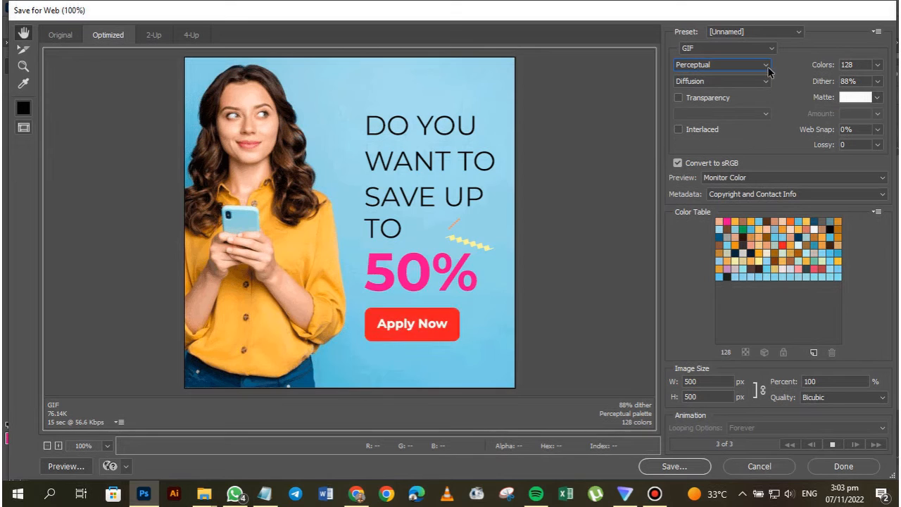
left_click(768, 69)
left_click(737, 86)
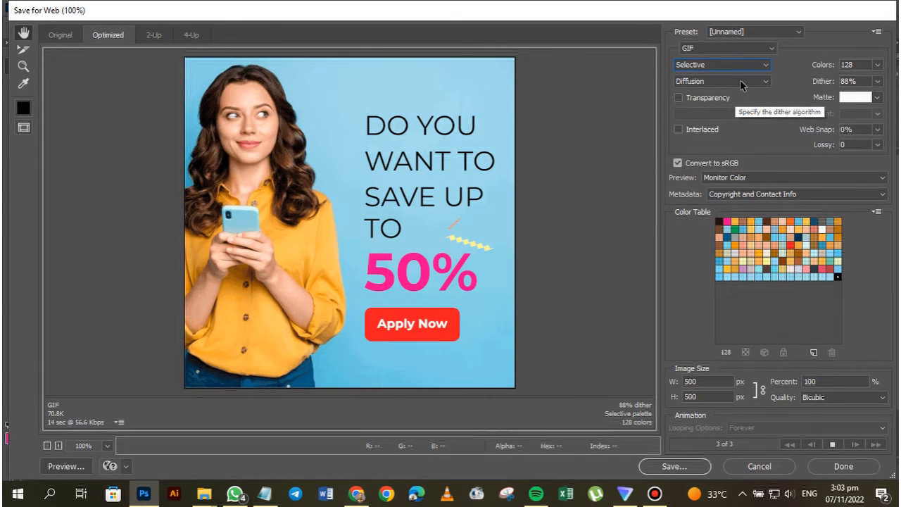
left_click(738, 68)
left_click(708, 96)
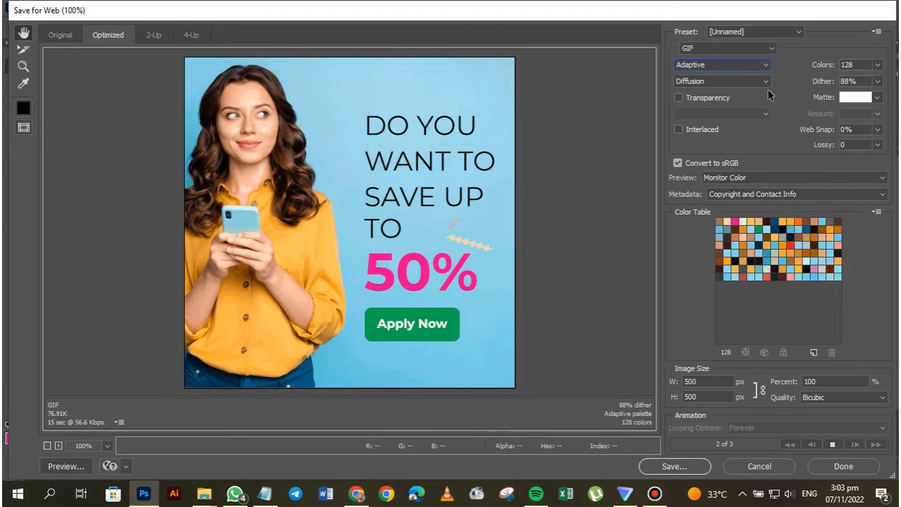
left_click(732, 67)
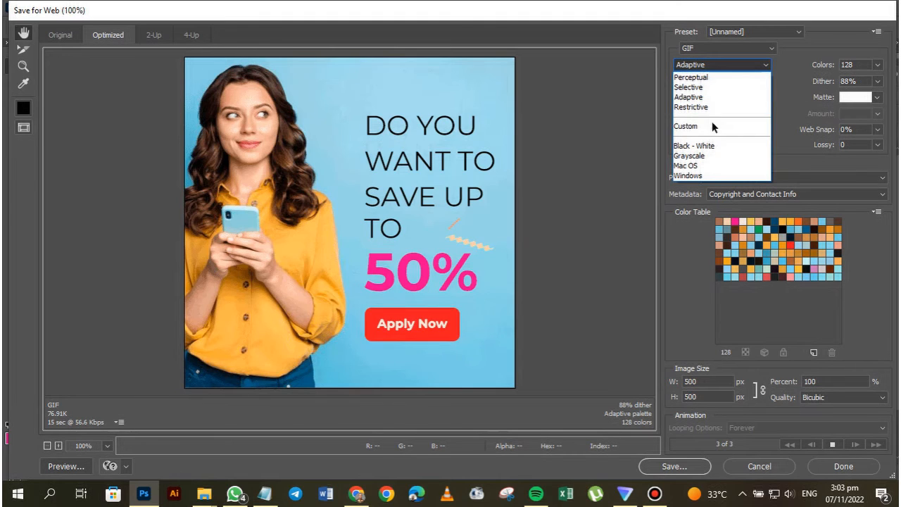
left_click(710, 107)
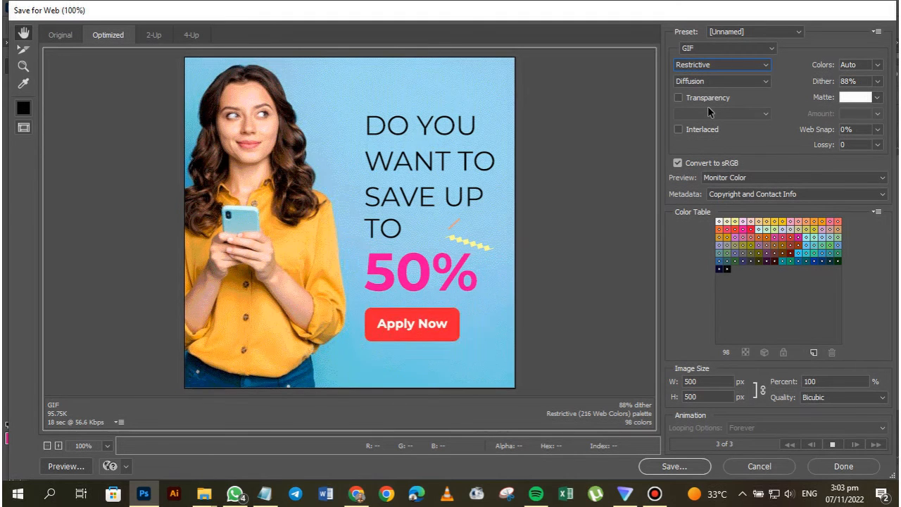
left_click(759, 66)
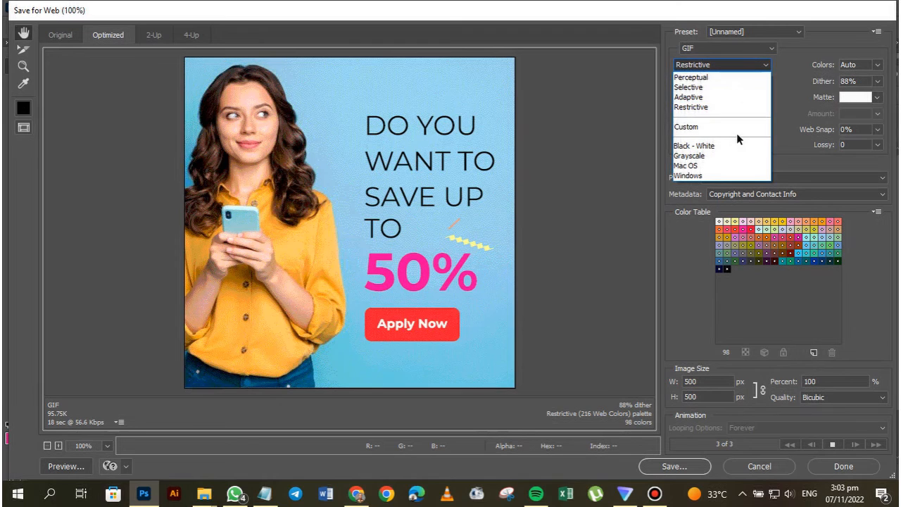
left_click(714, 88)
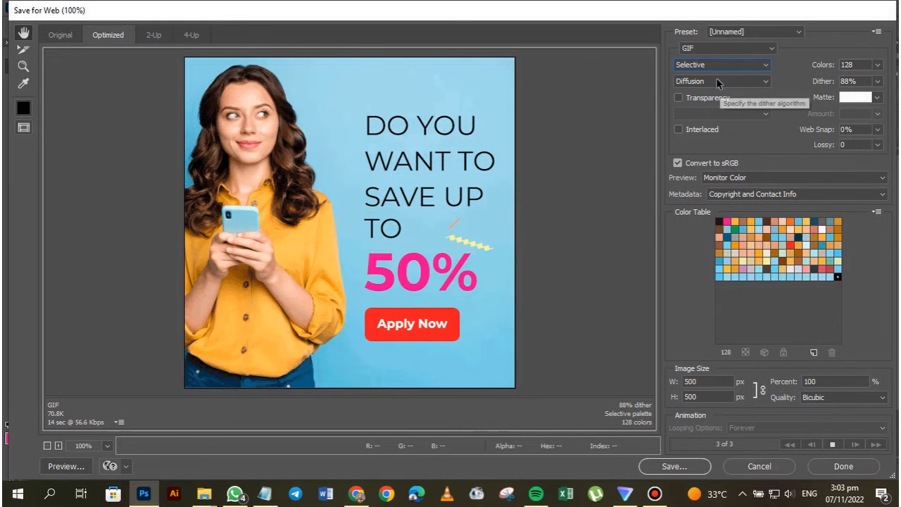
Try the GIF export with No Dither, restore Diffusion, and review the available presets without choosing one
left_click(736, 82)
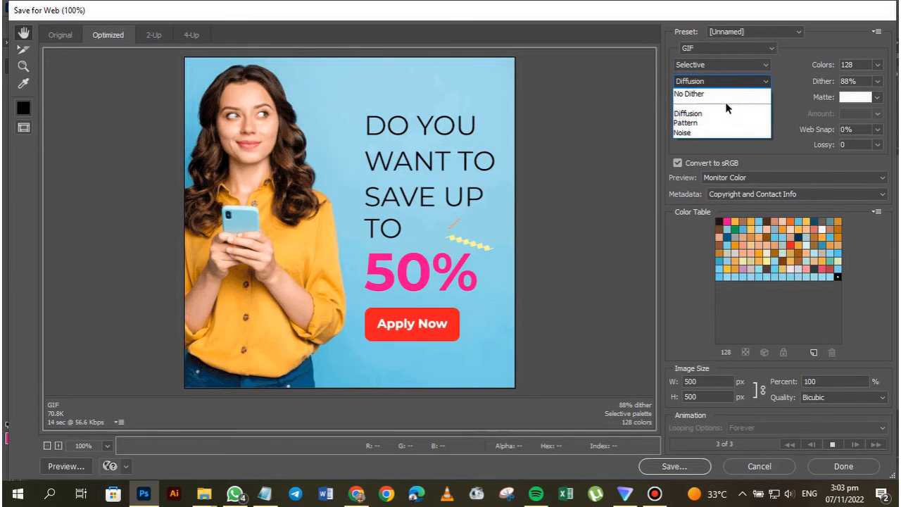
left_click(723, 95)
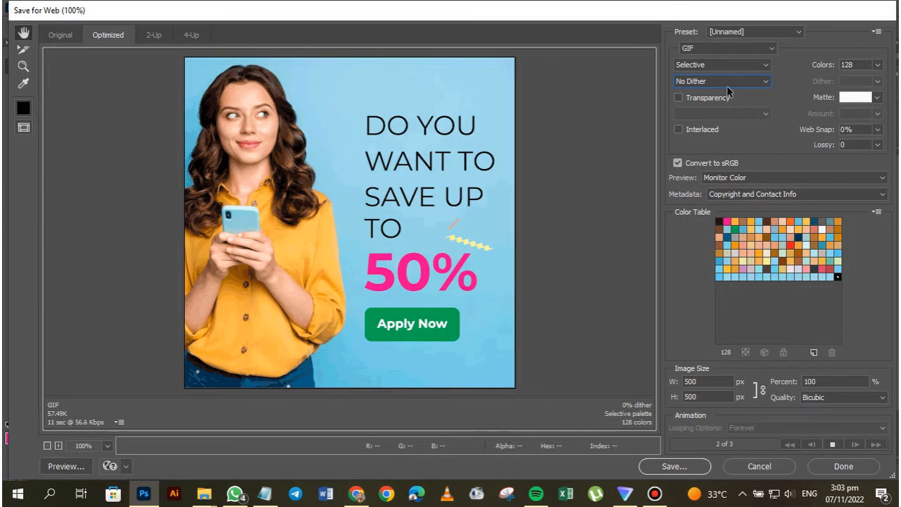
left_click(732, 85)
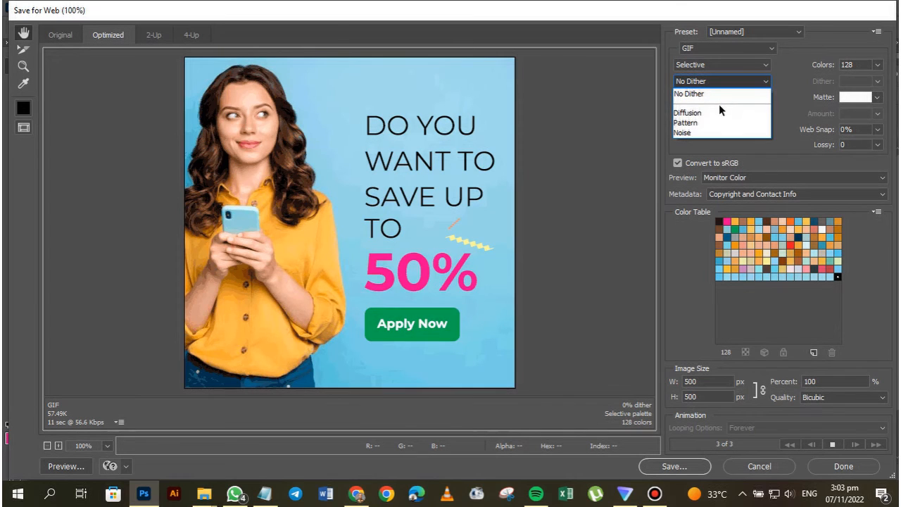
left_click(714, 113)
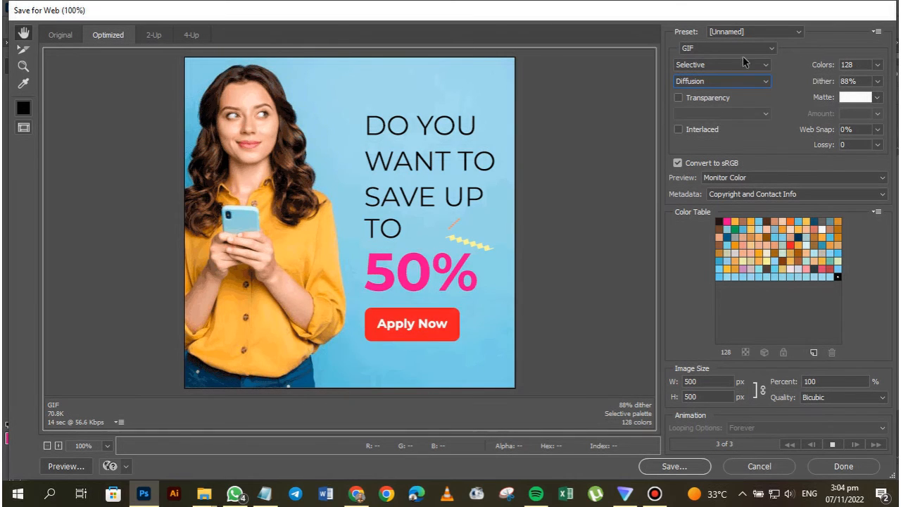
left_click(748, 33)
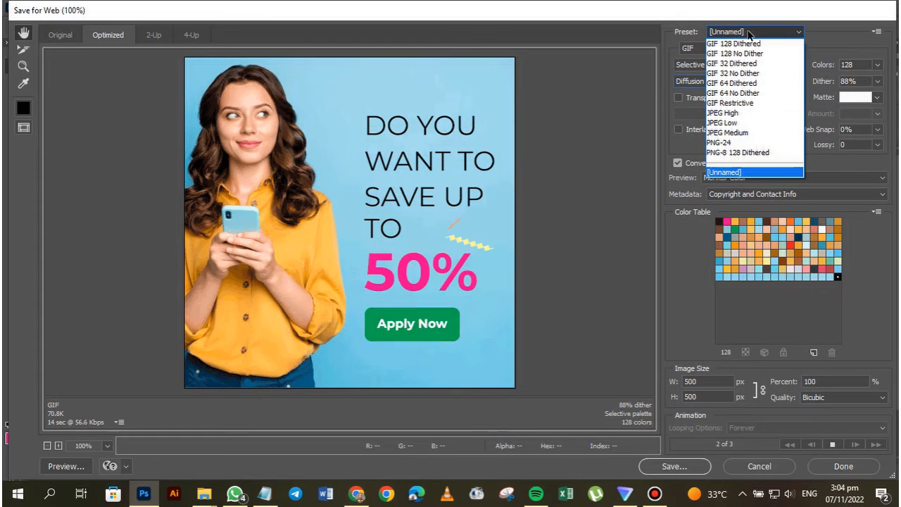
left_click(818, 46)
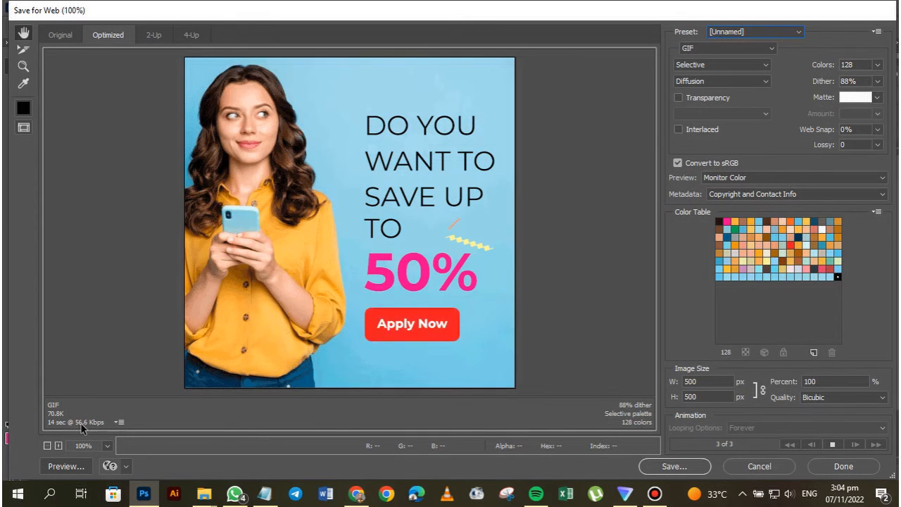
Try the 2 Mbps download-time estimate in the export preview, settling on 512 Kbps Cable/DSL
left_click(124, 424)
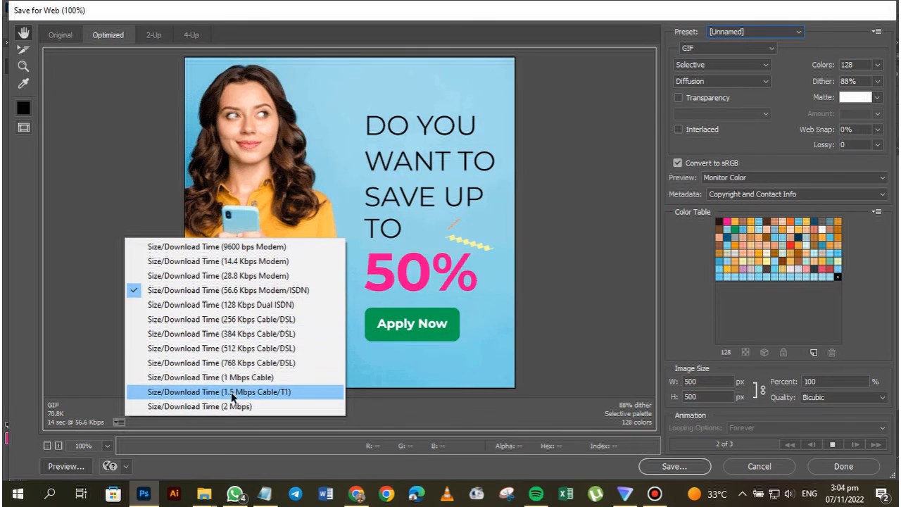
left_click(187, 408)
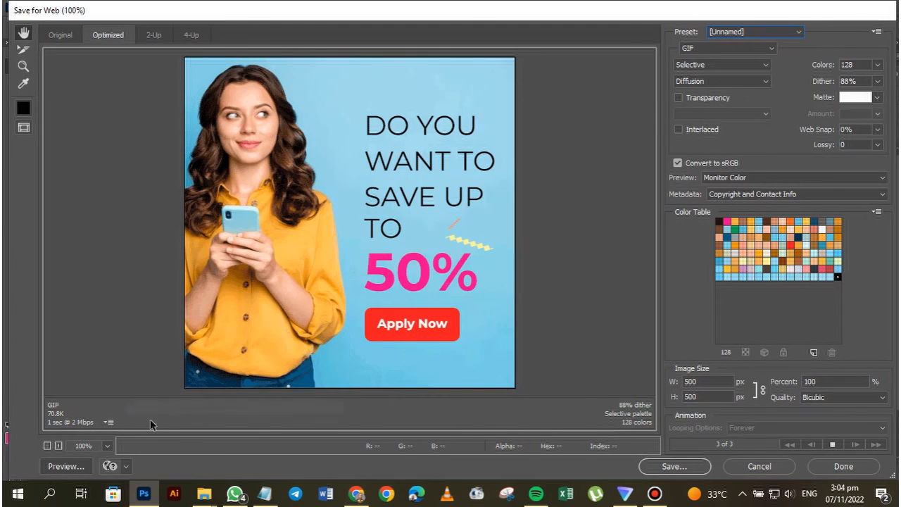
left_click(109, 422)
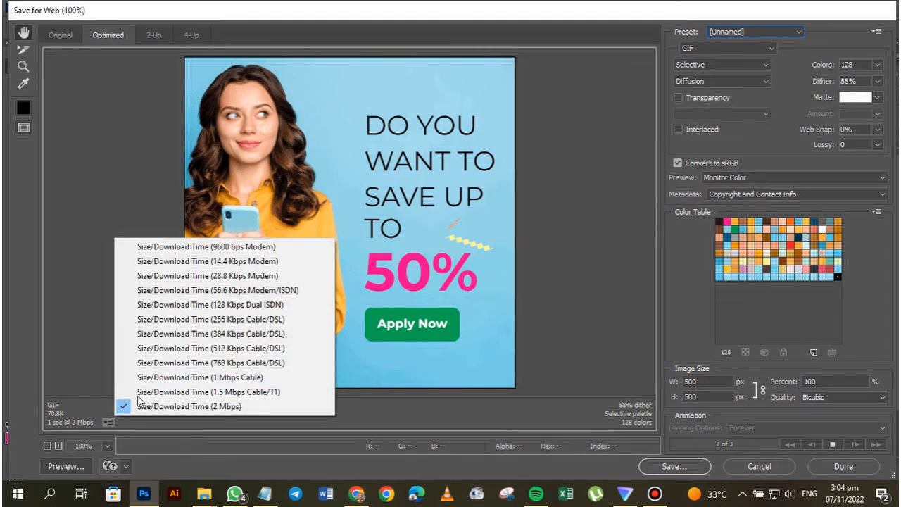
left_click(171, 348)
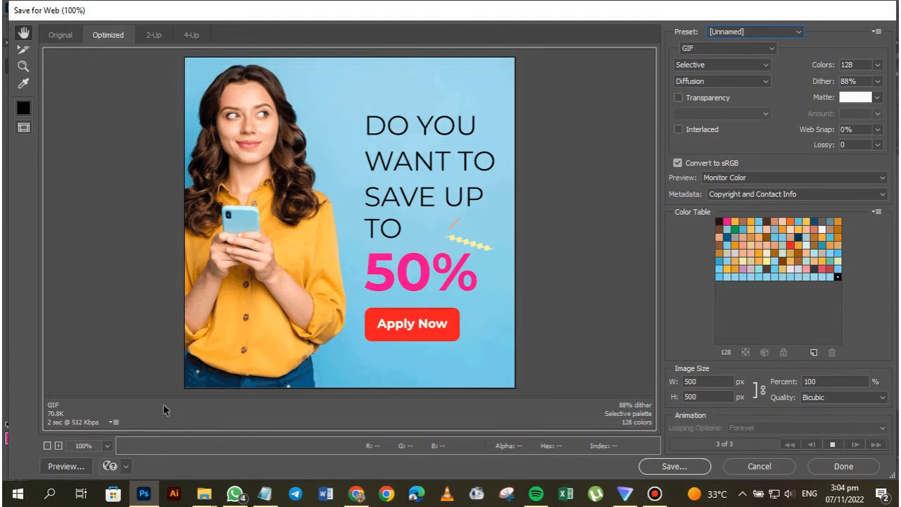
Start saving the optimized GIF to the Desktop with the file name "animated banner"
left_click(671, 466)
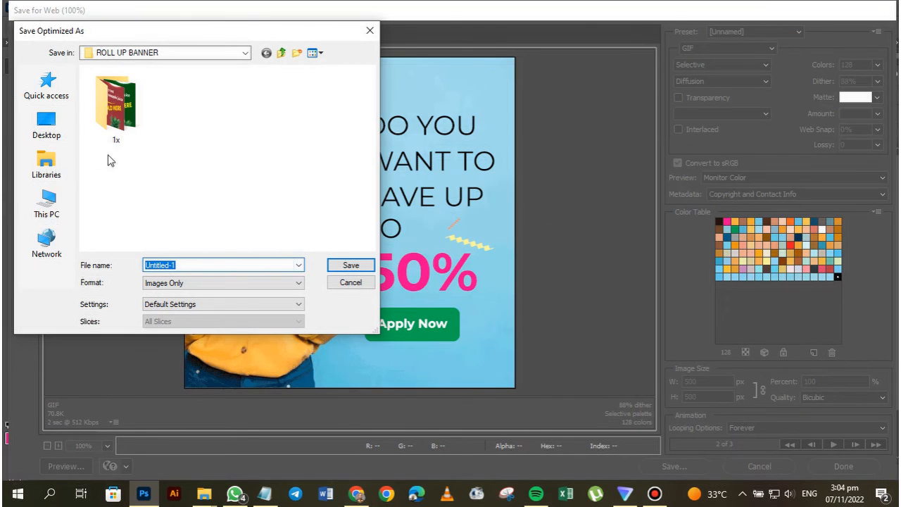
left_click(56, 91)
left_click(47, 123)
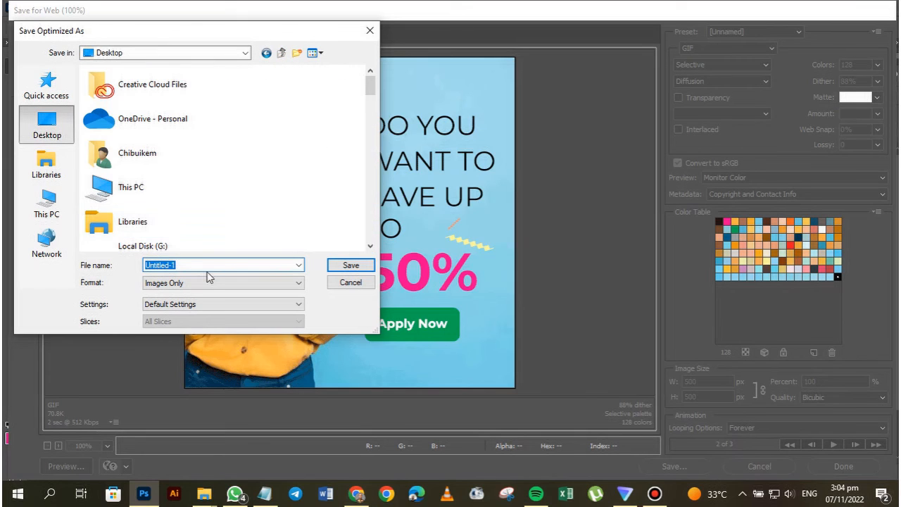
type("animated banner")
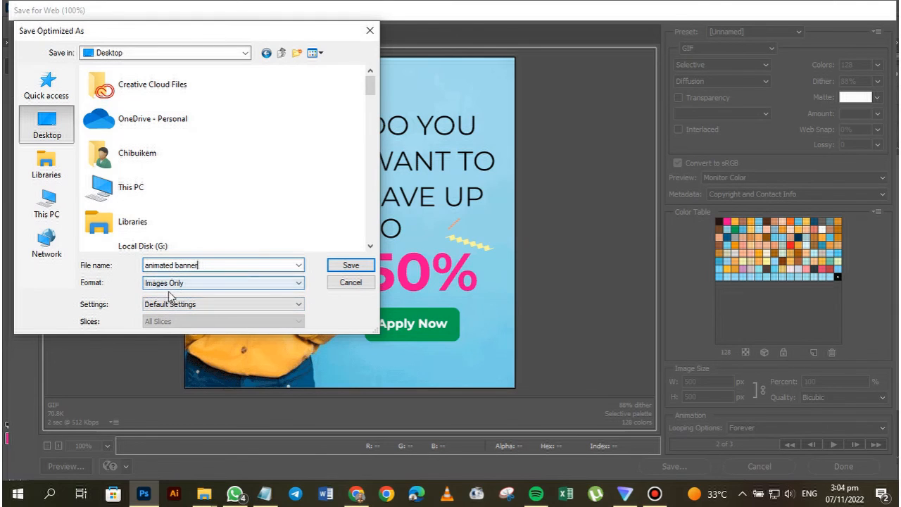
Create a Desktop folder named "Animated banner" and open it as the save location
left_click(298, 54)
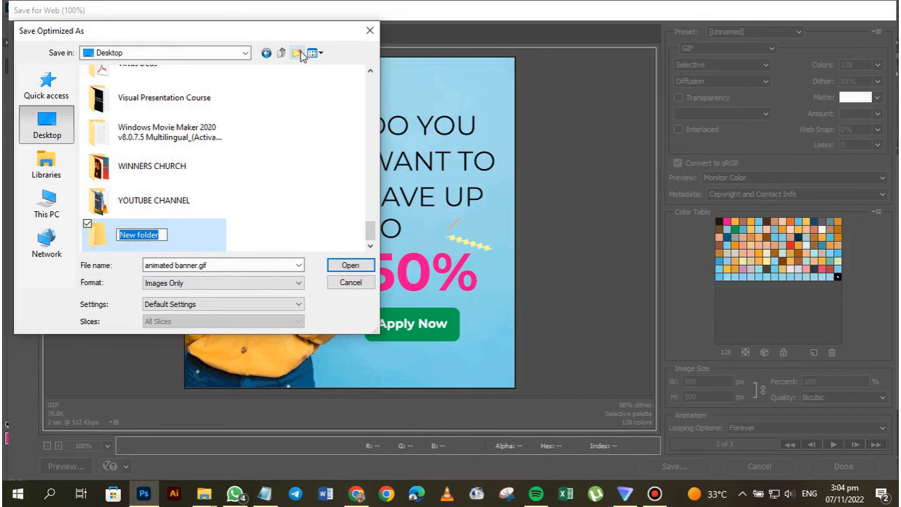
type("Animated banner")
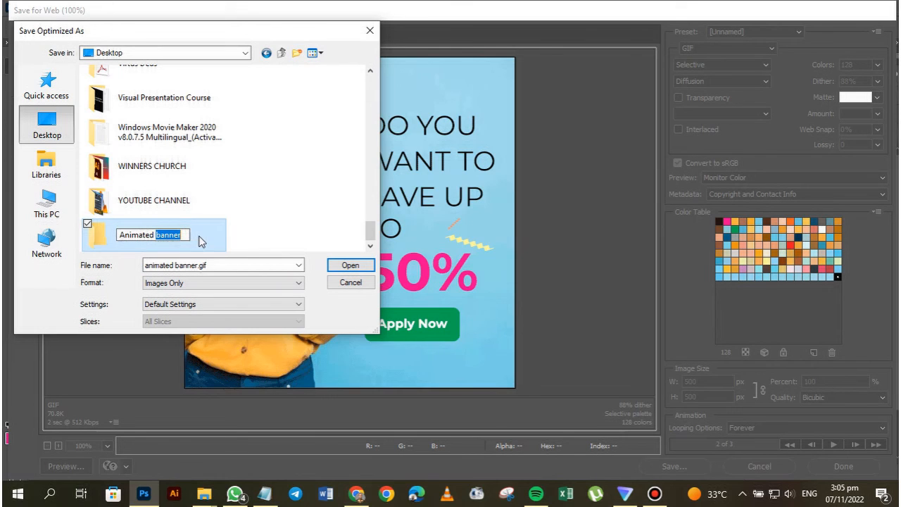
key("Return")
key("Return")
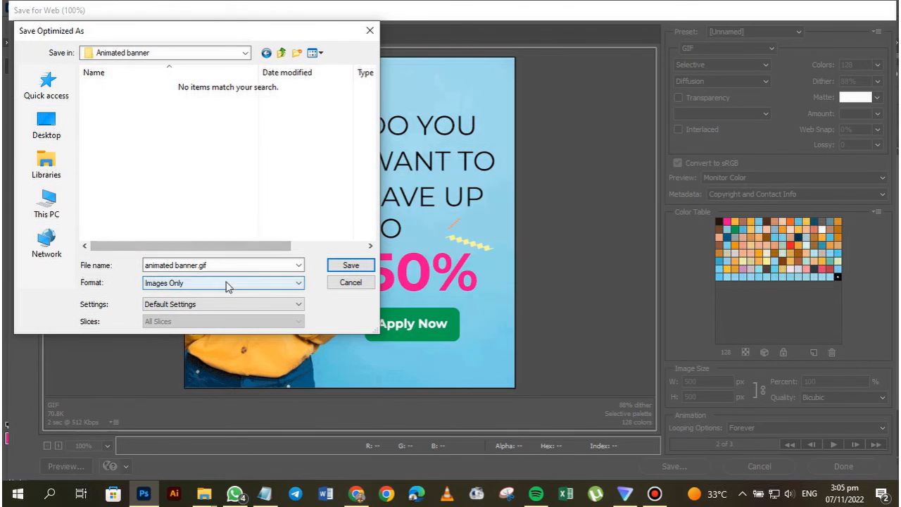
Save the export in HTML and Images format, keeping Default Settings
left_click(182, 285)
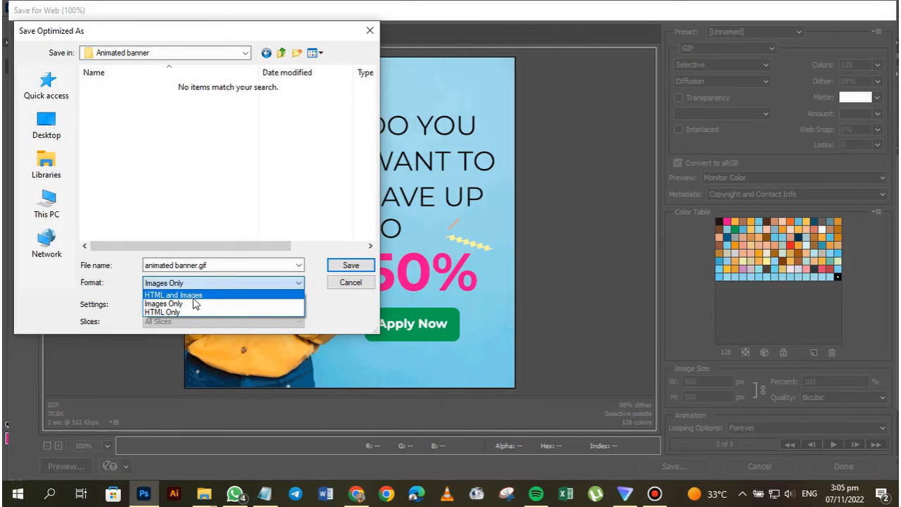
left_click(194, 296)
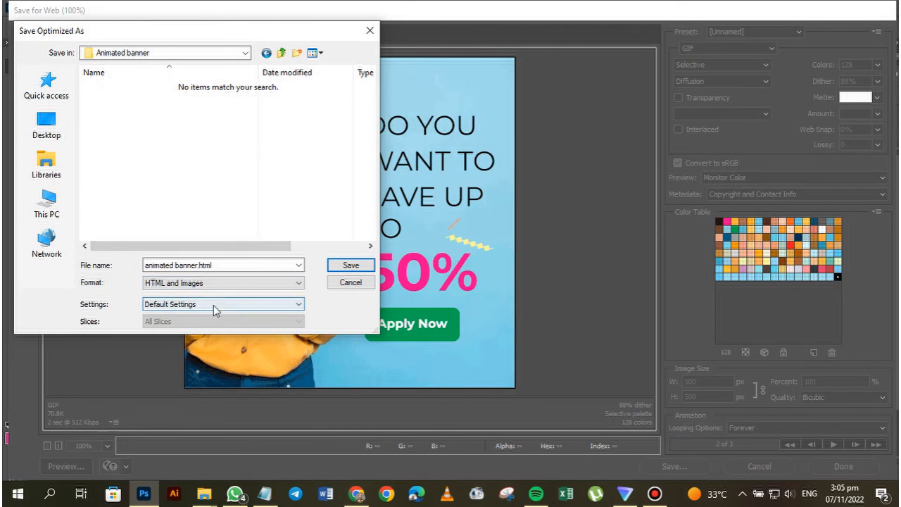
left_click(213, 305)
left_click(210, 306)
left_click(344, 265)
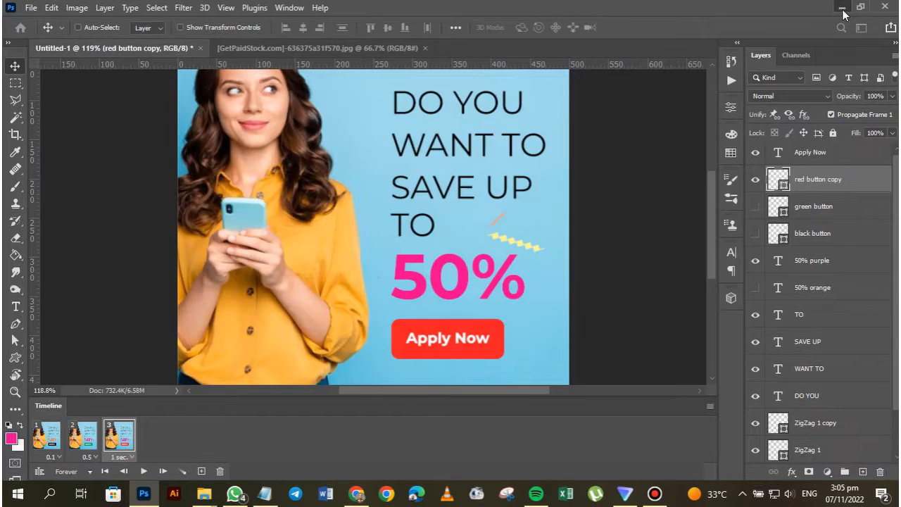
Open the "Animated banner" folder on the desktop and view the animated-banner HTML file in Chrome
left_click(842, 7)
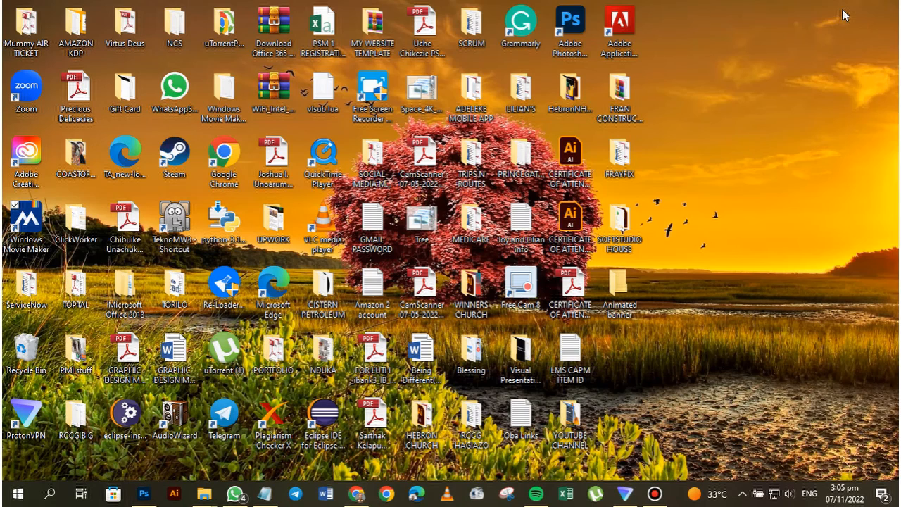
double_click(623, 293)
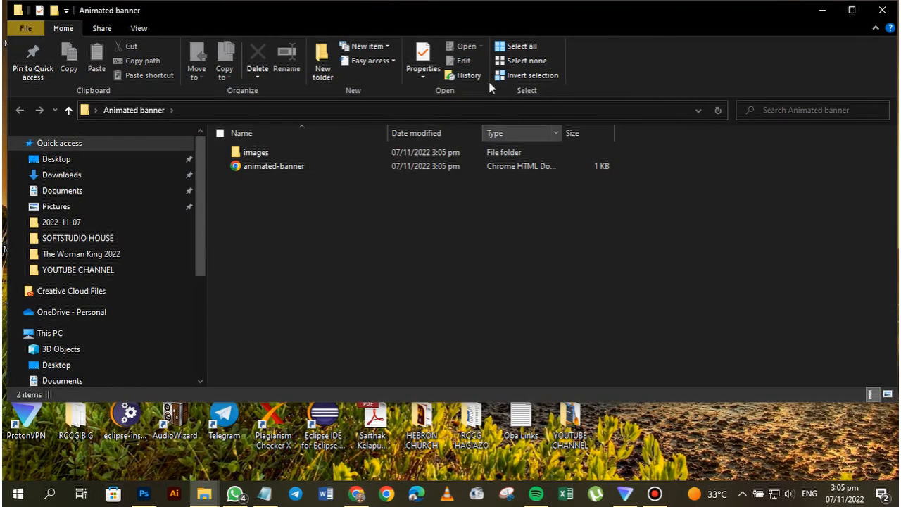
double_click(554, 9)
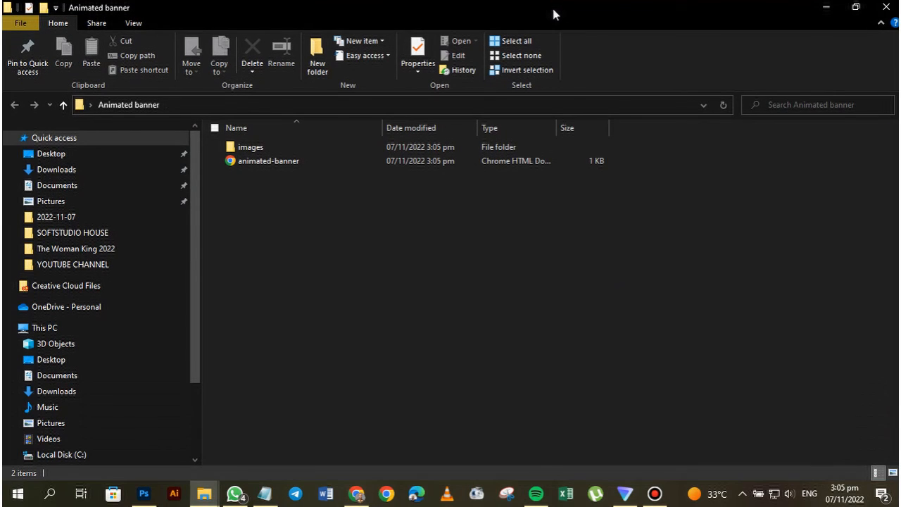
double_click(267, 162)
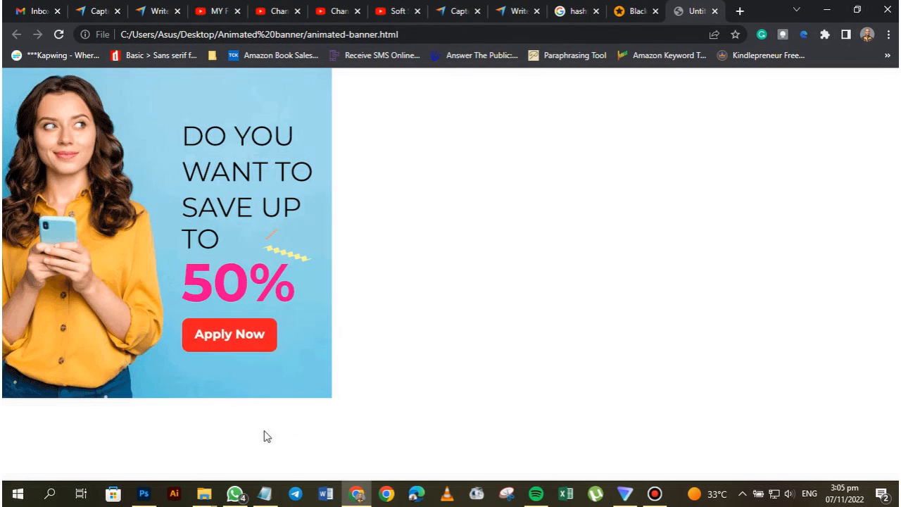
Inspect the banner image's HTML code in the browser's developer tools, and minimize the browser
right_click(190, 170)
left_click(263, 322)
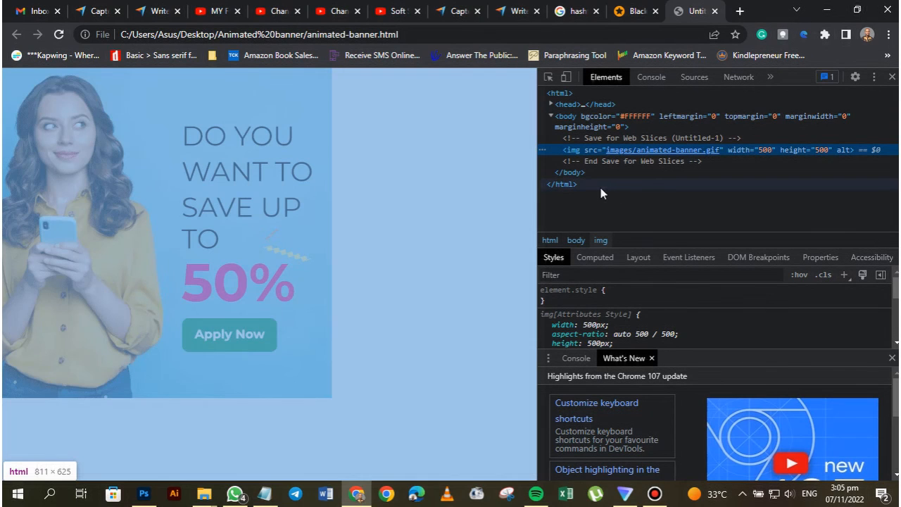
left_click(603, 190)
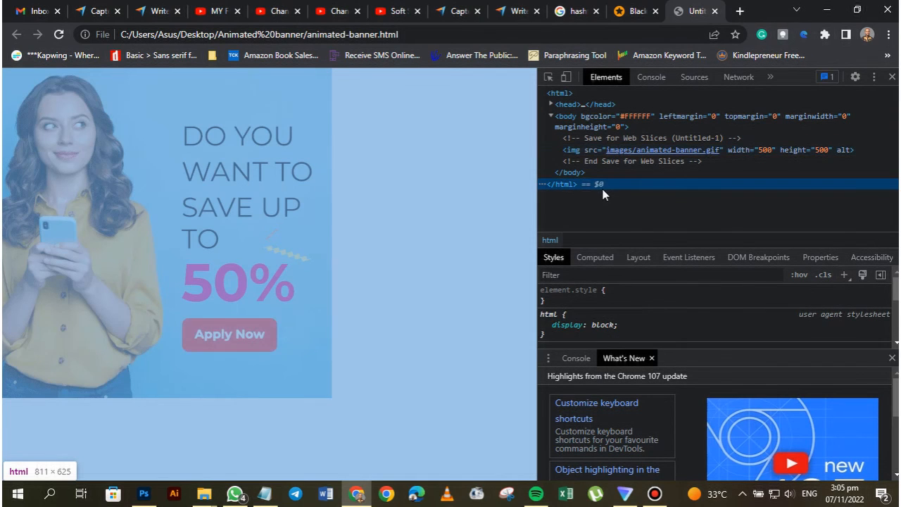
left_click(828, 10)
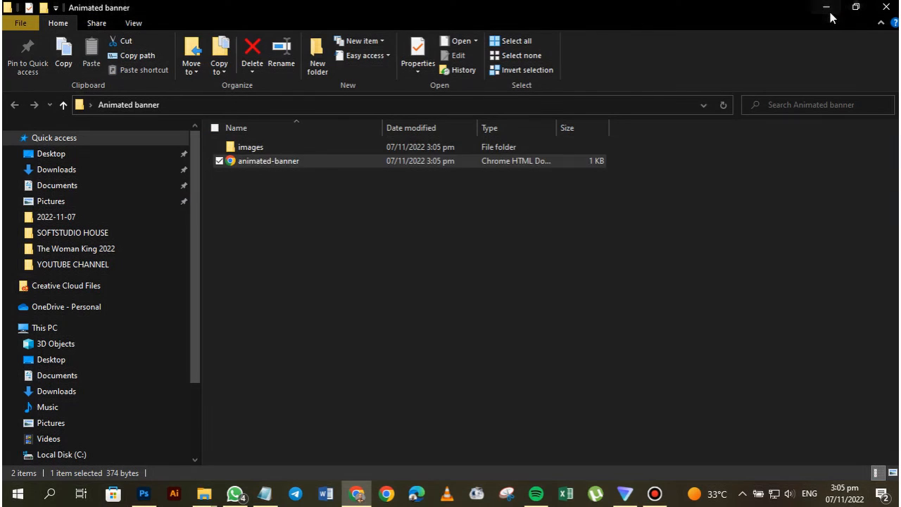
Open the animated-banner GIF from the exported images folder in the photo viewer
left_click(250, 147)
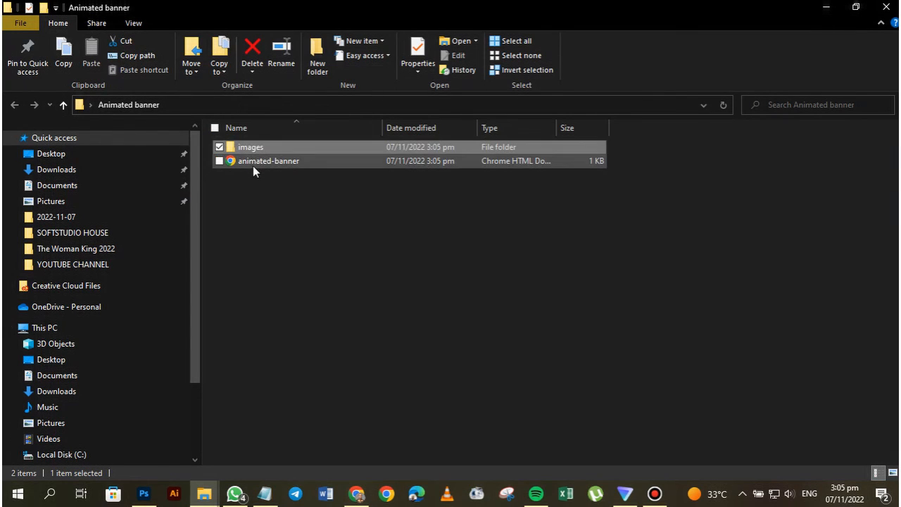
double_click(248, 152)
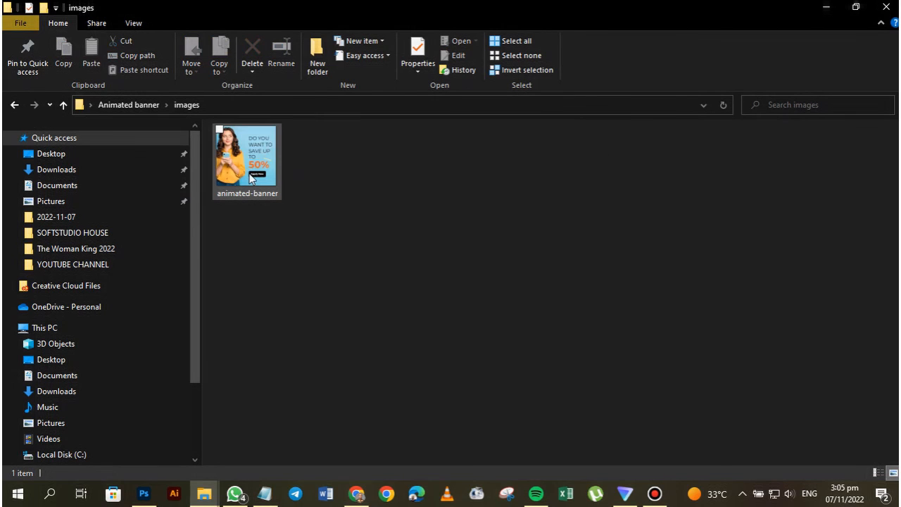
double_click(250, 178)
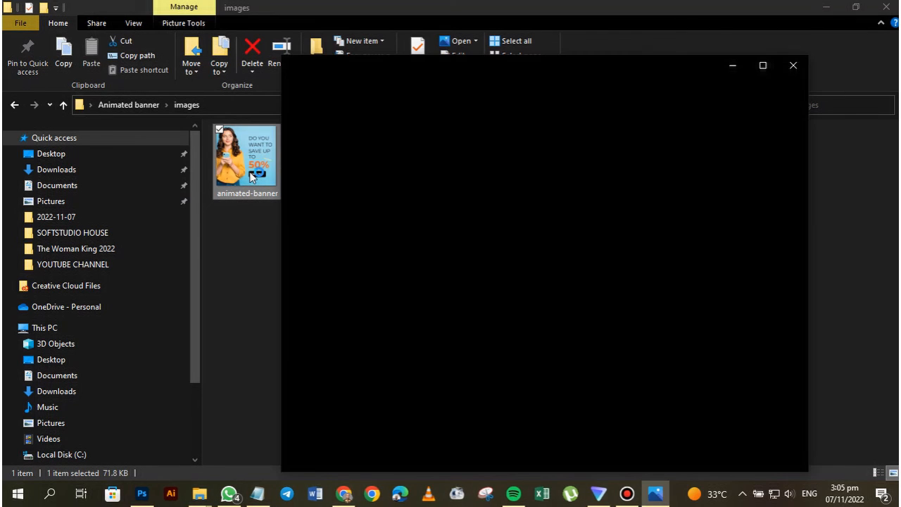